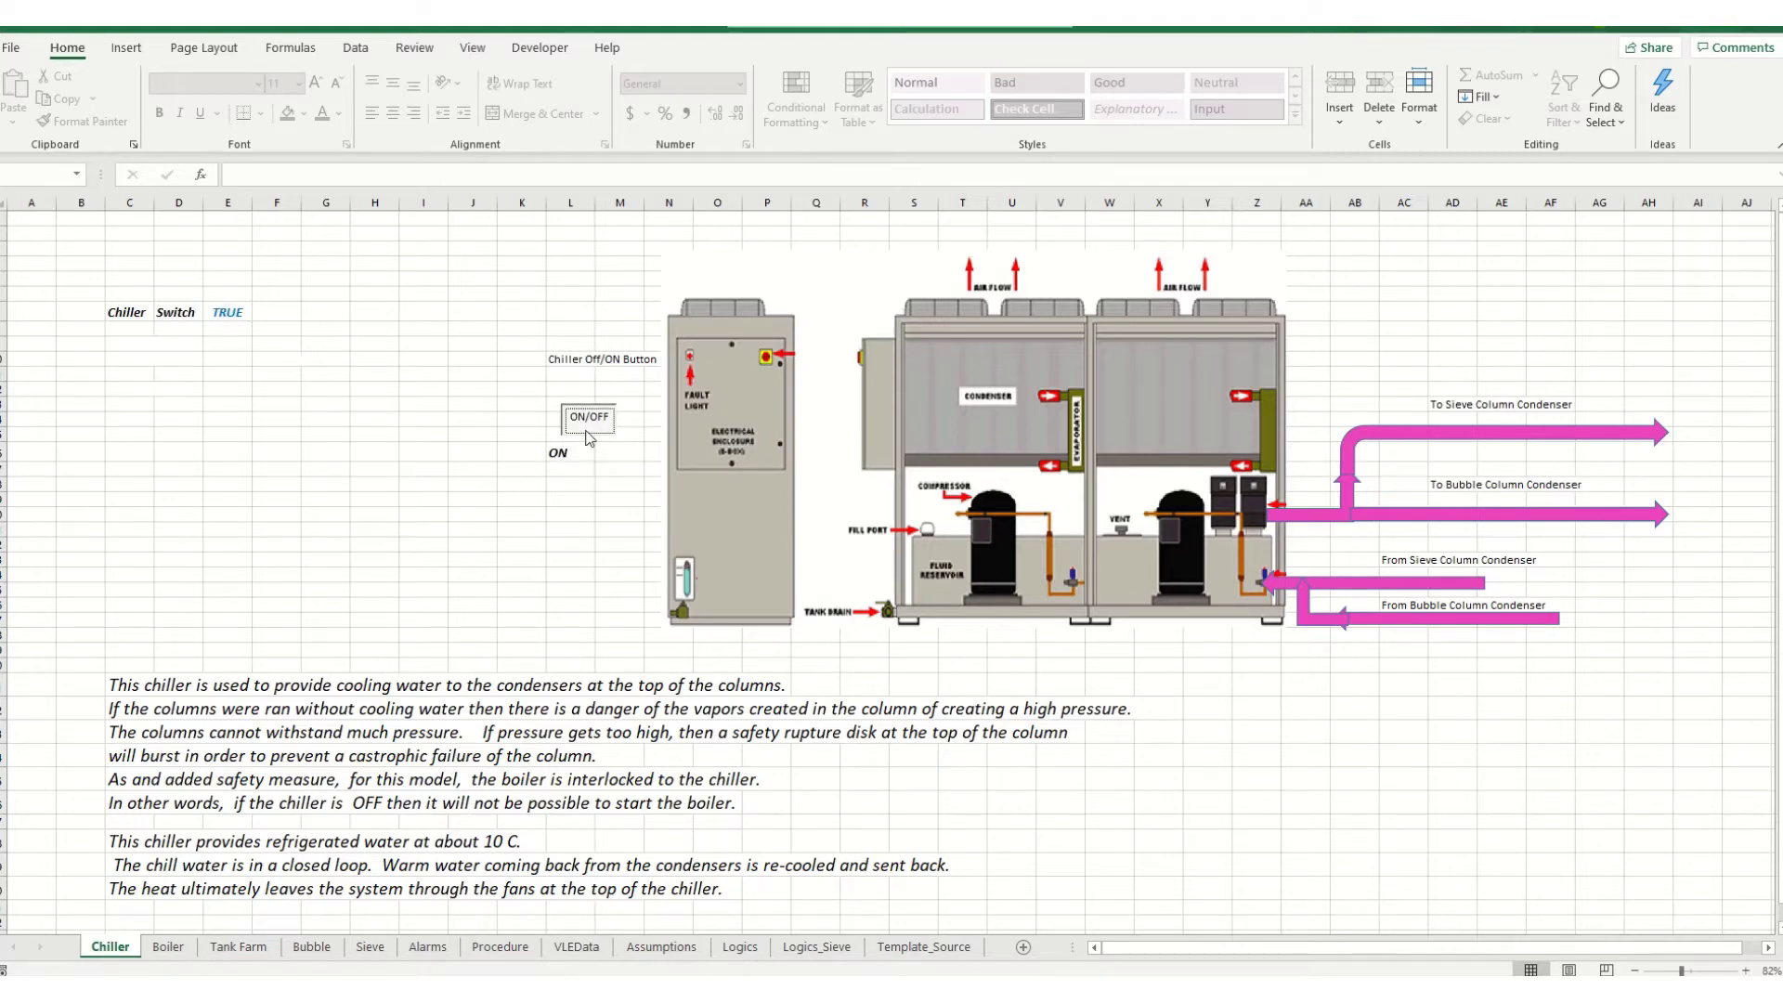
Switch the chiller off and back on twice, the first time by setting the Chiller Switch value to TRUE
left_click(588, 434)
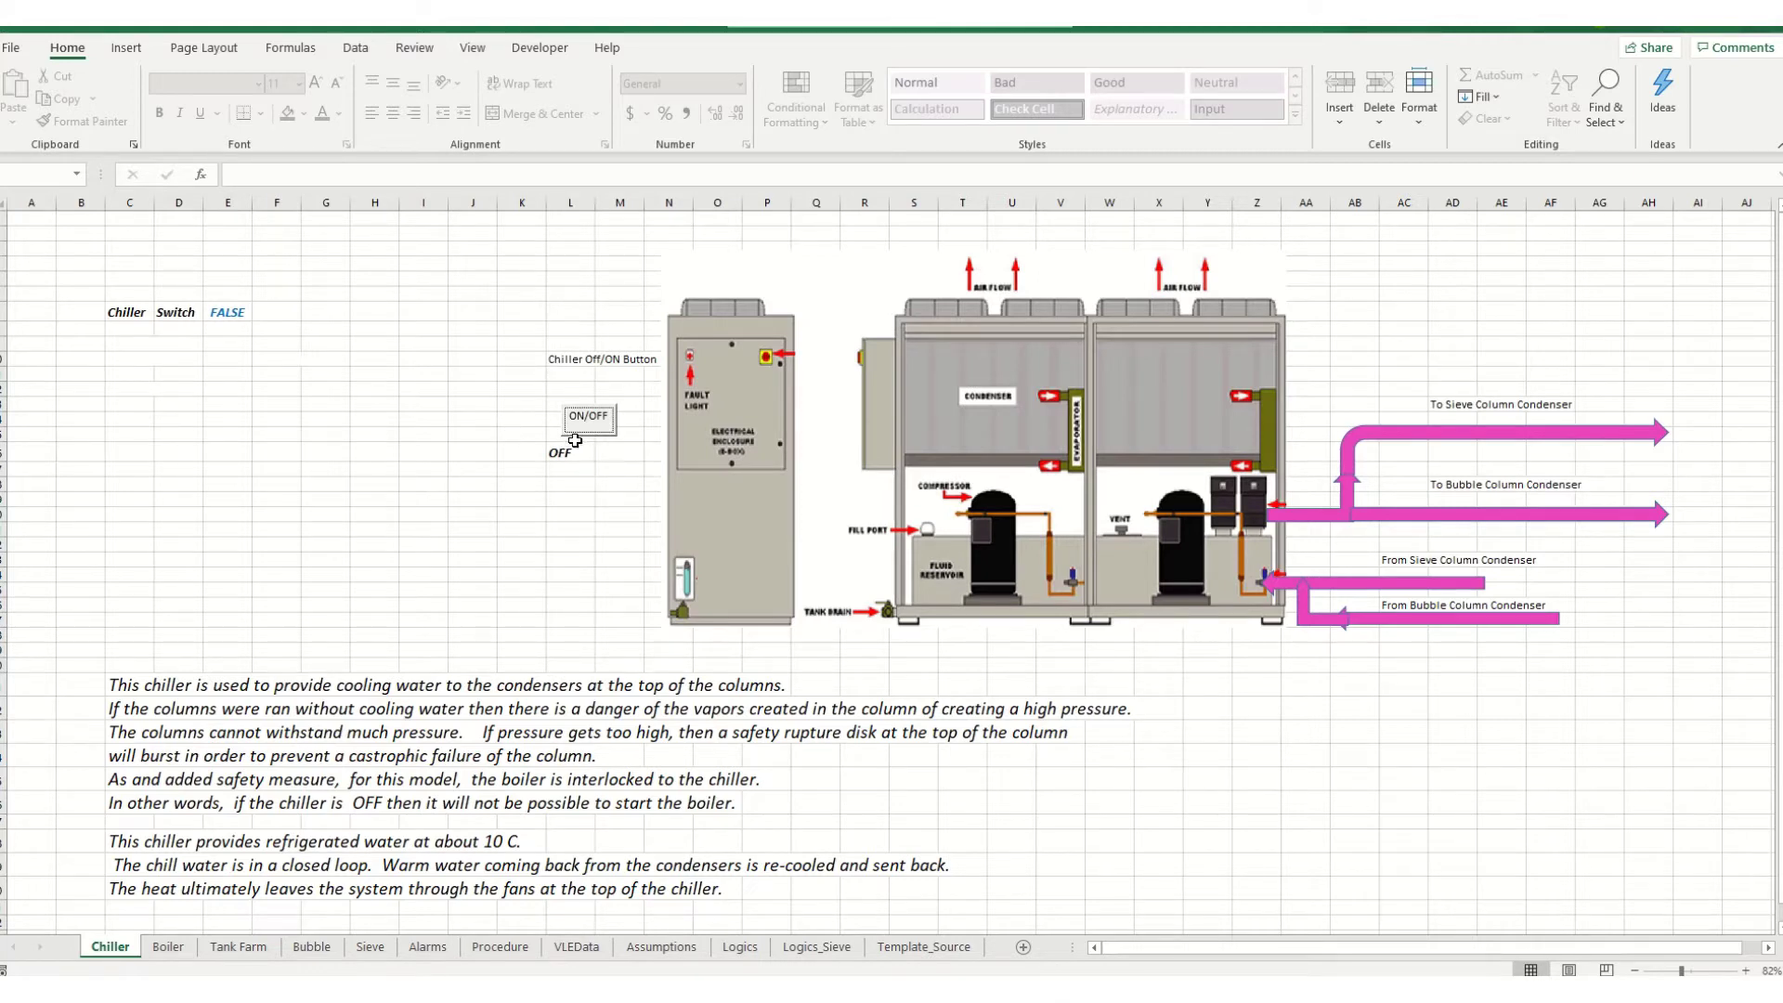
left_click(246, 312)
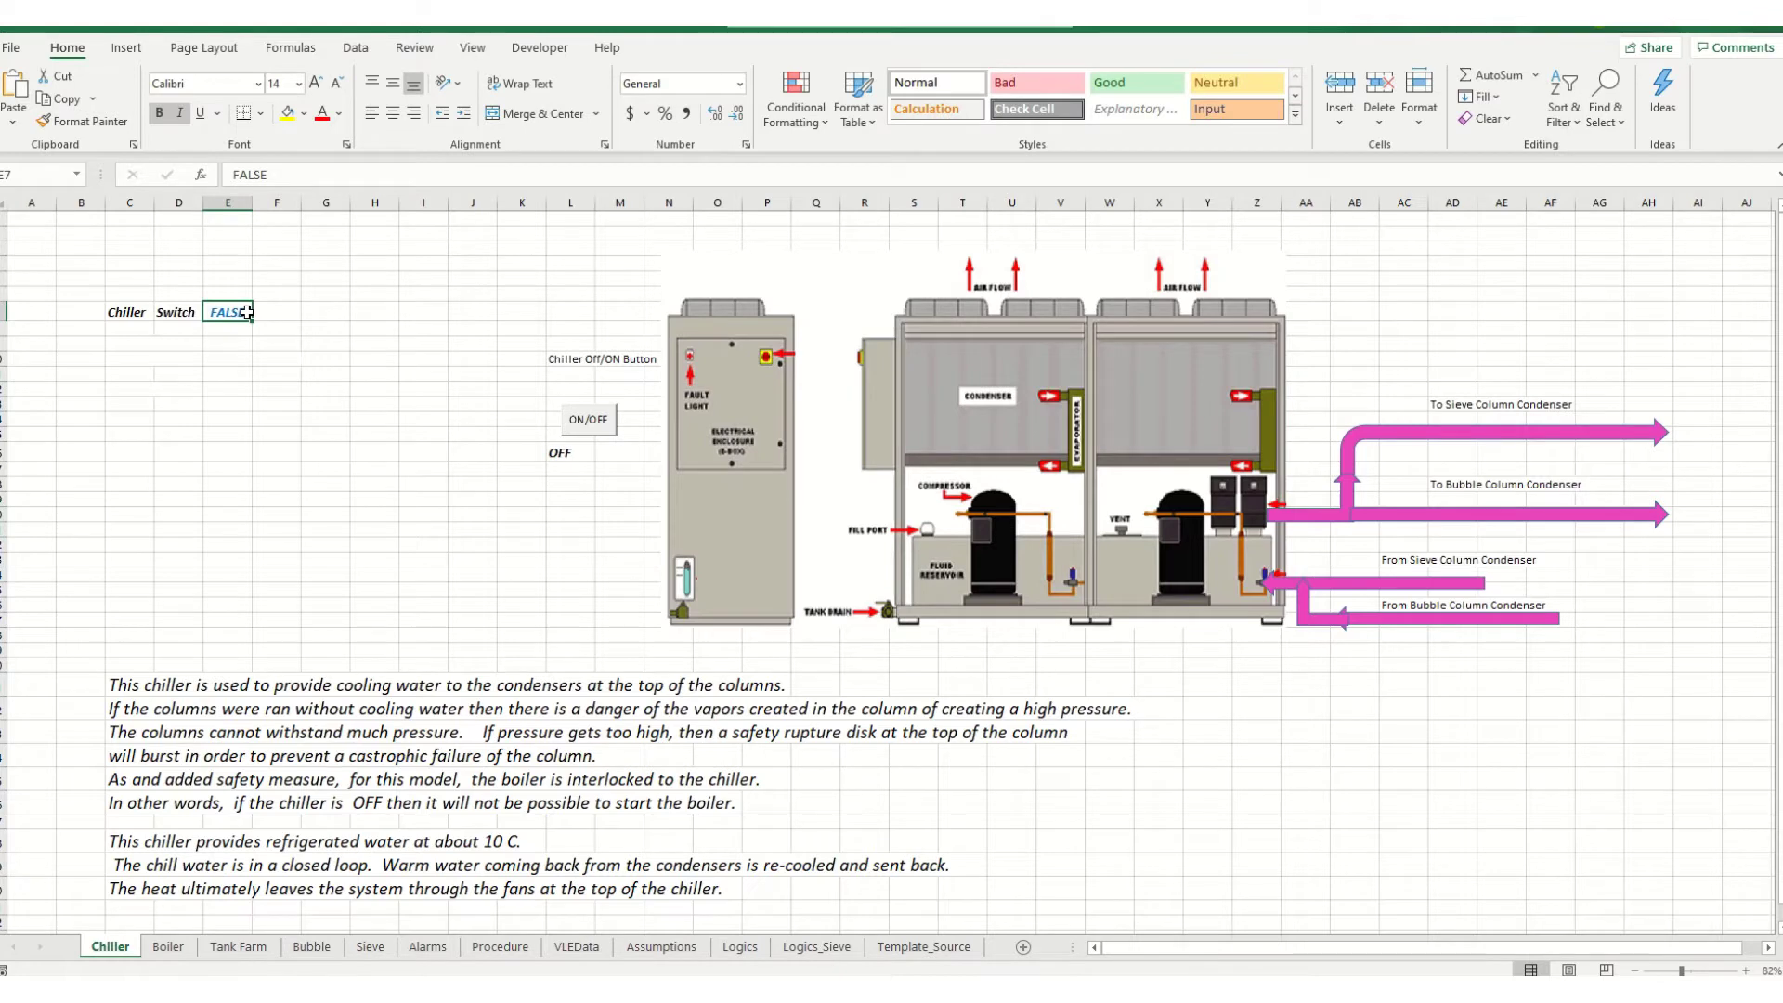
type("TRU")
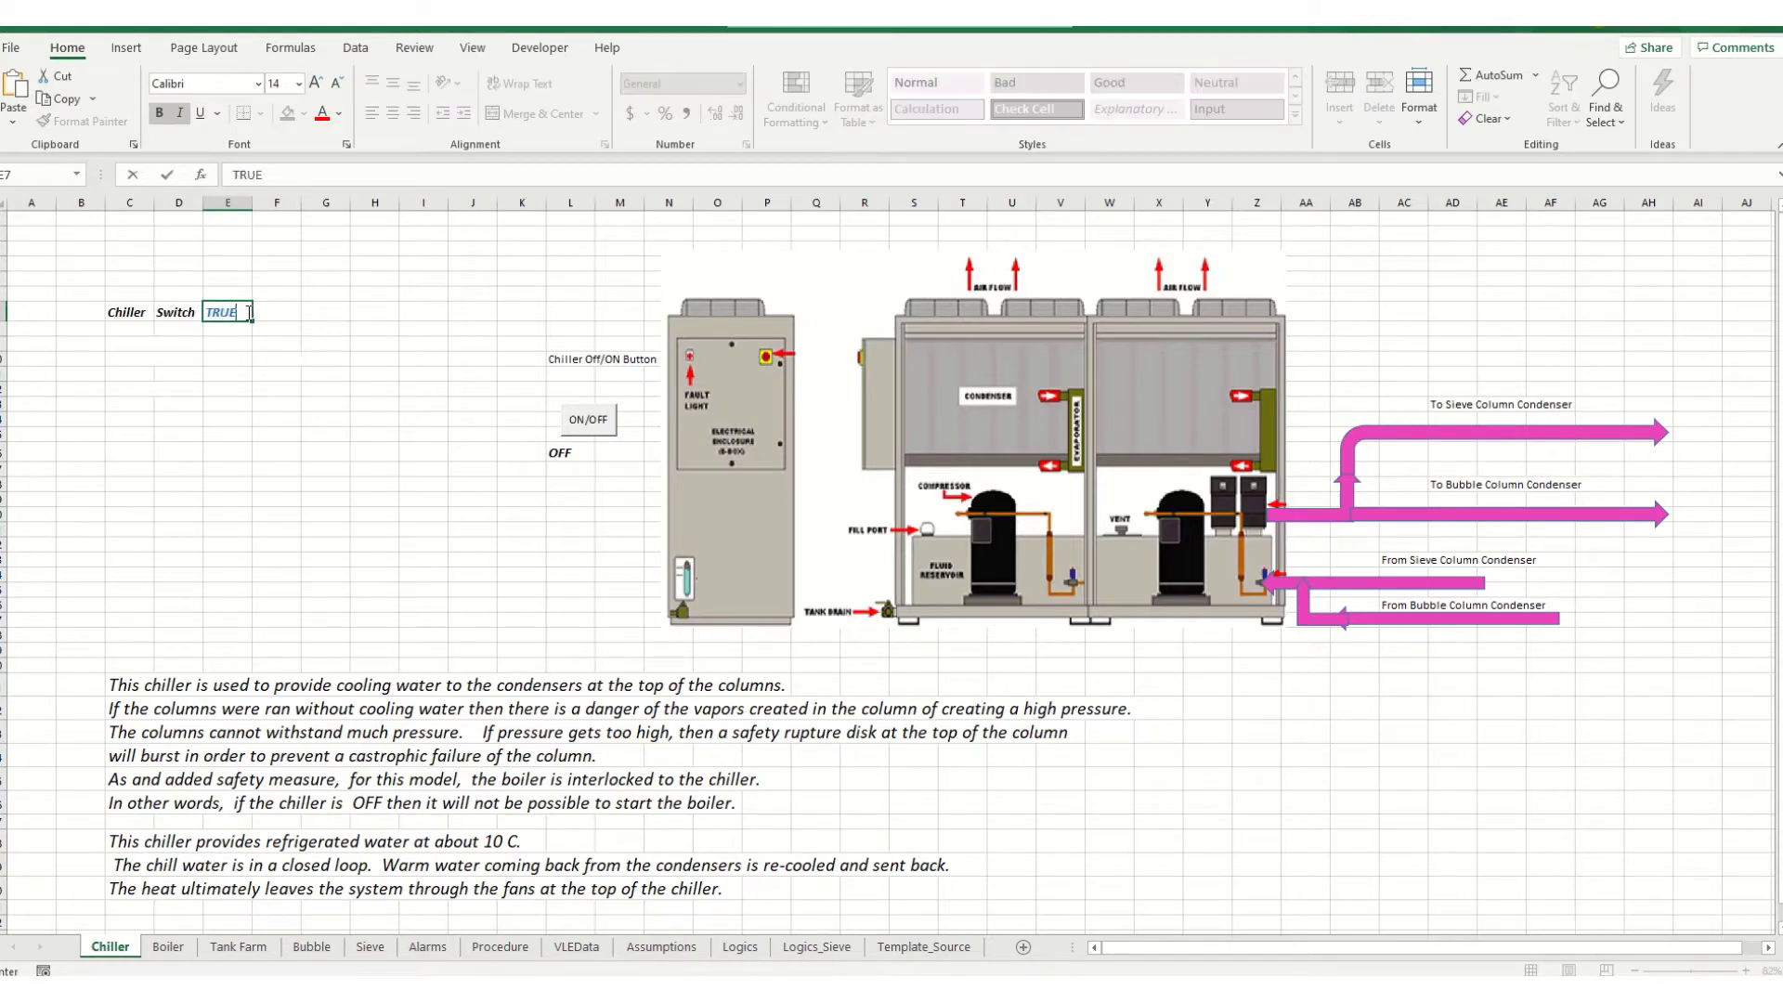
type("E")
key("Return")
left_click(247, 313)
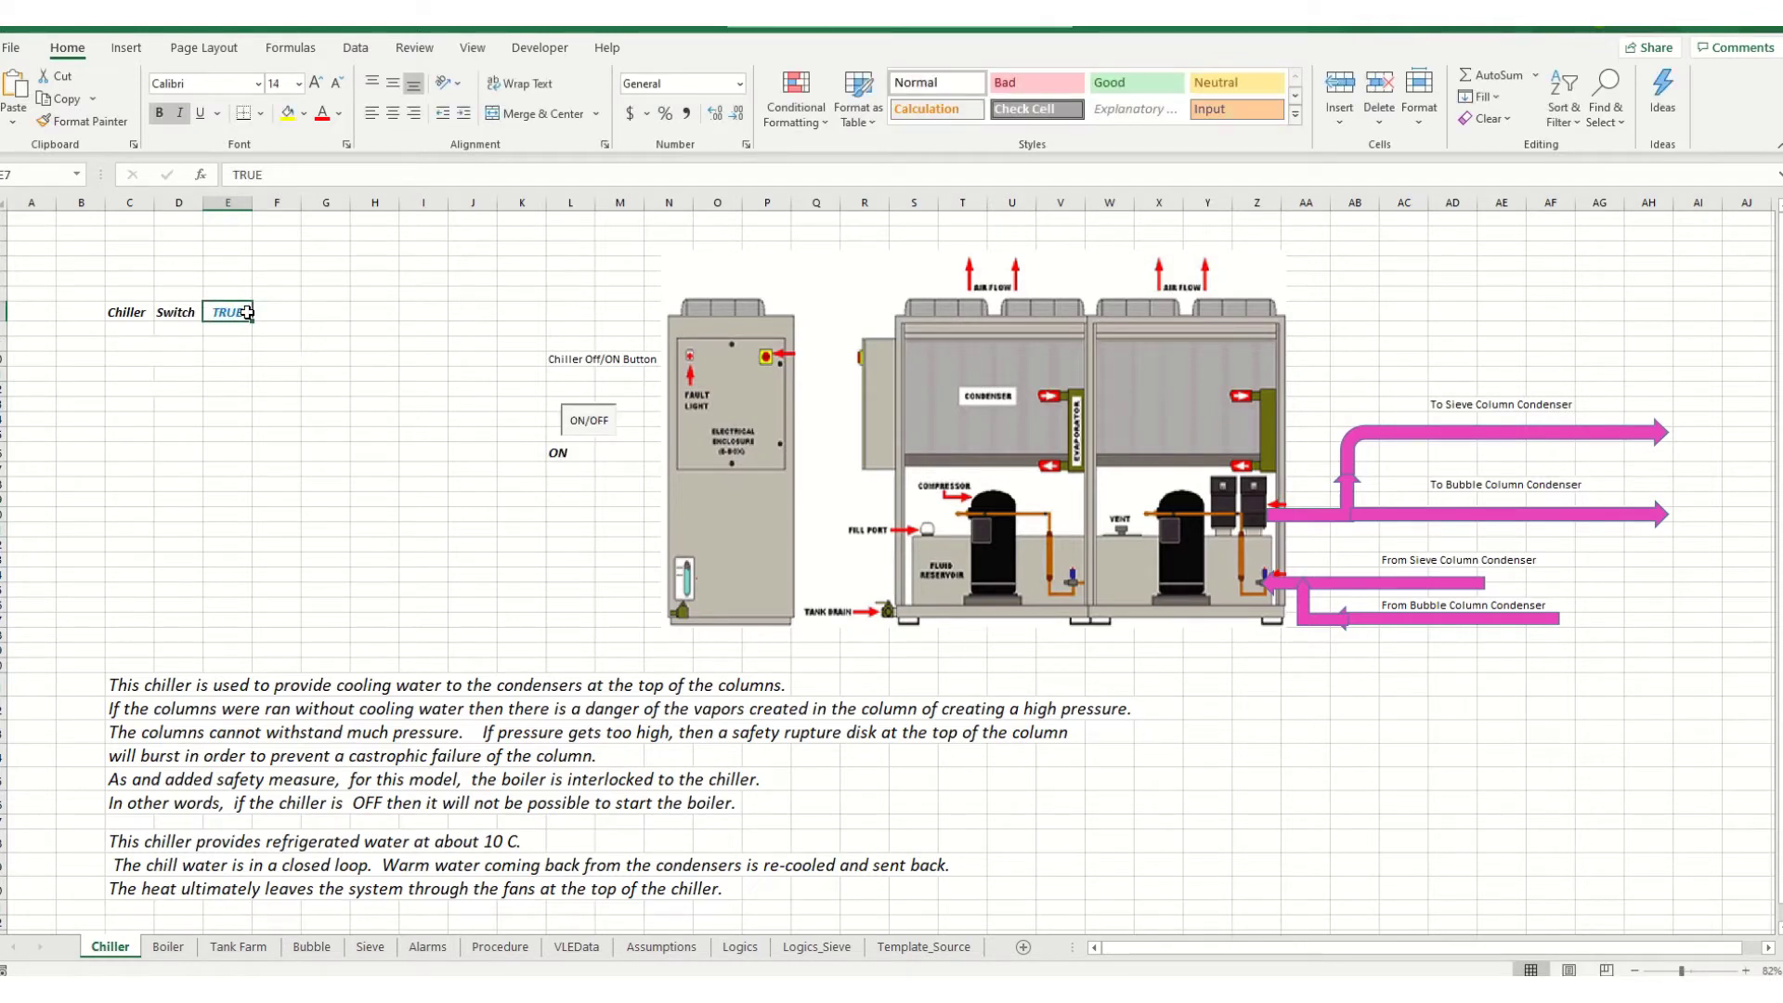
left_click(586, 419)
left_click(586, 419)
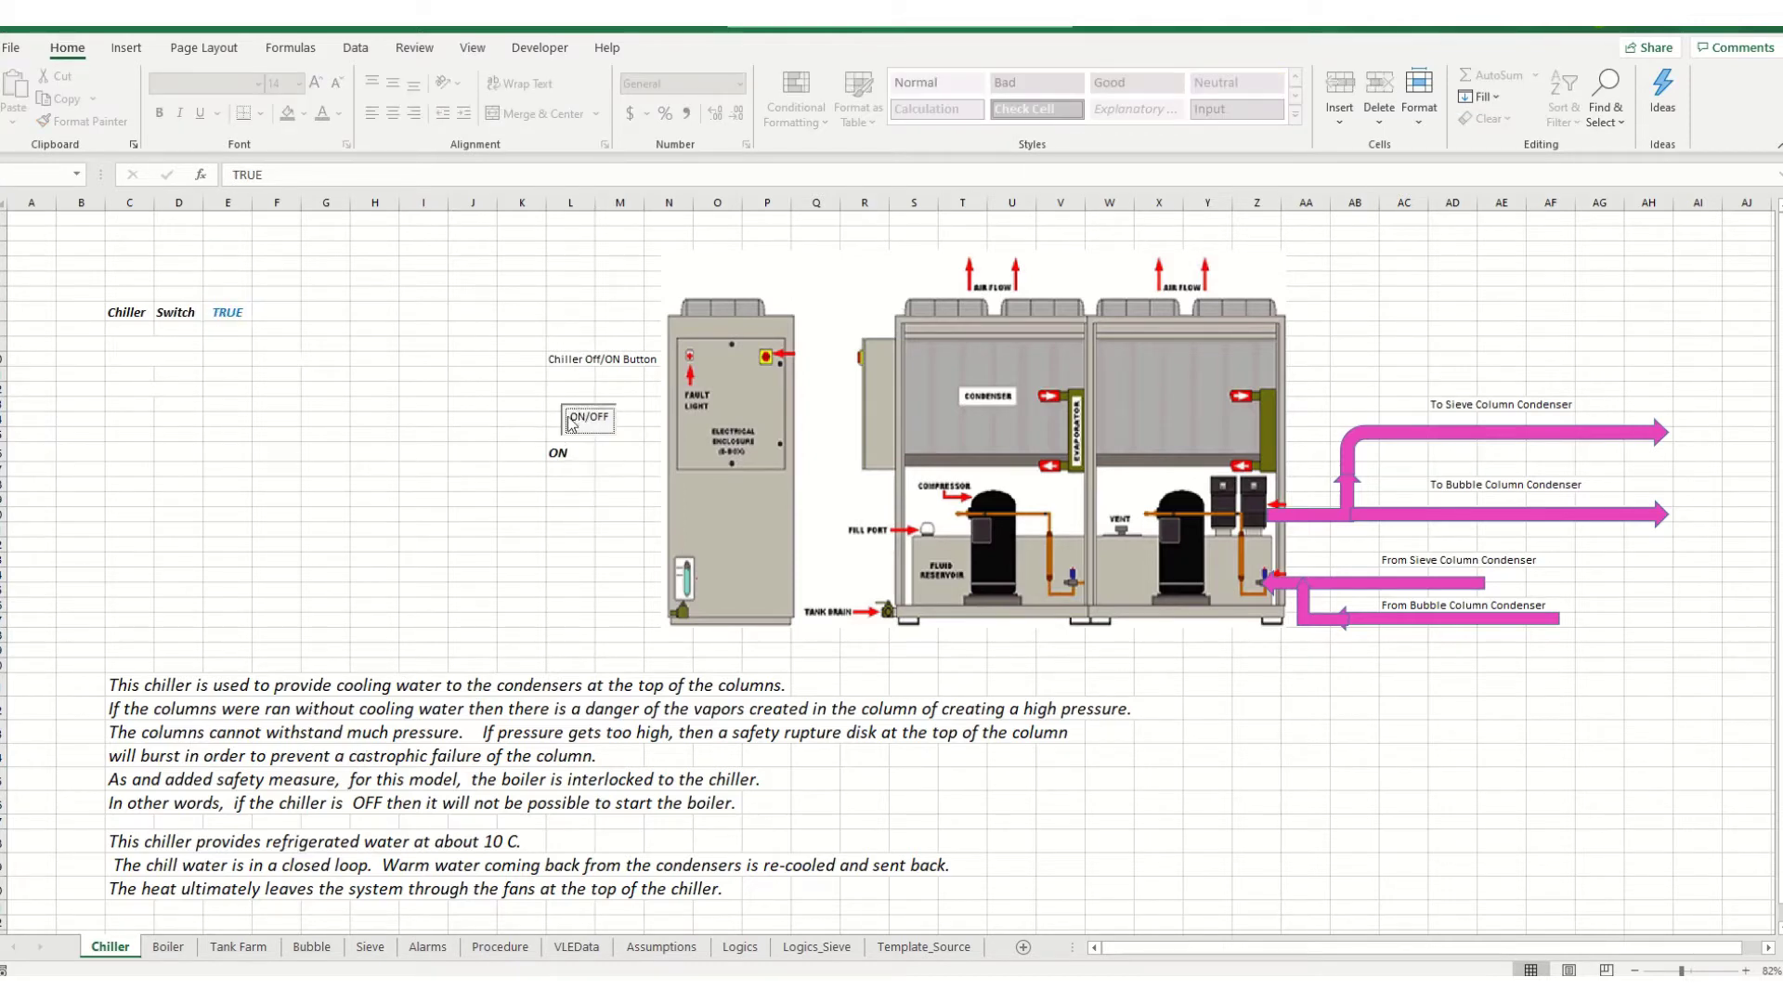
On the Boiler sheet, switch the boiler on and open the steam supply valve, and shut both off again
left_click(168, 947)
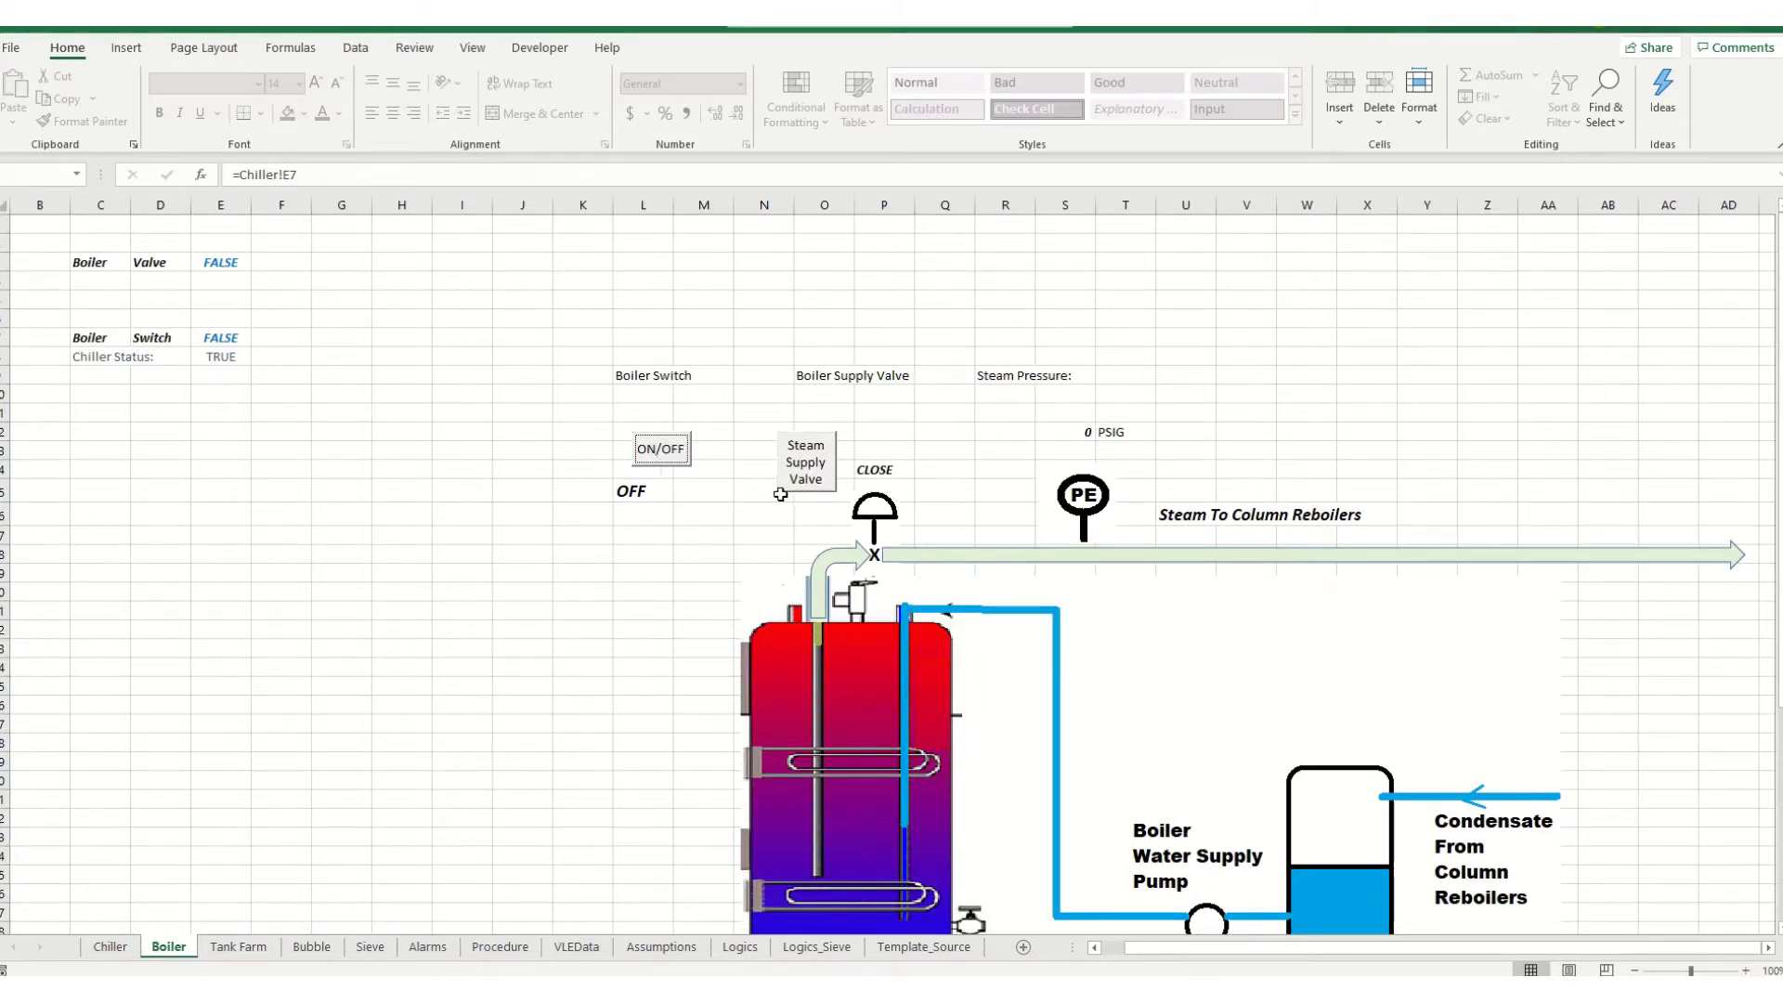
left_click(679, 462)
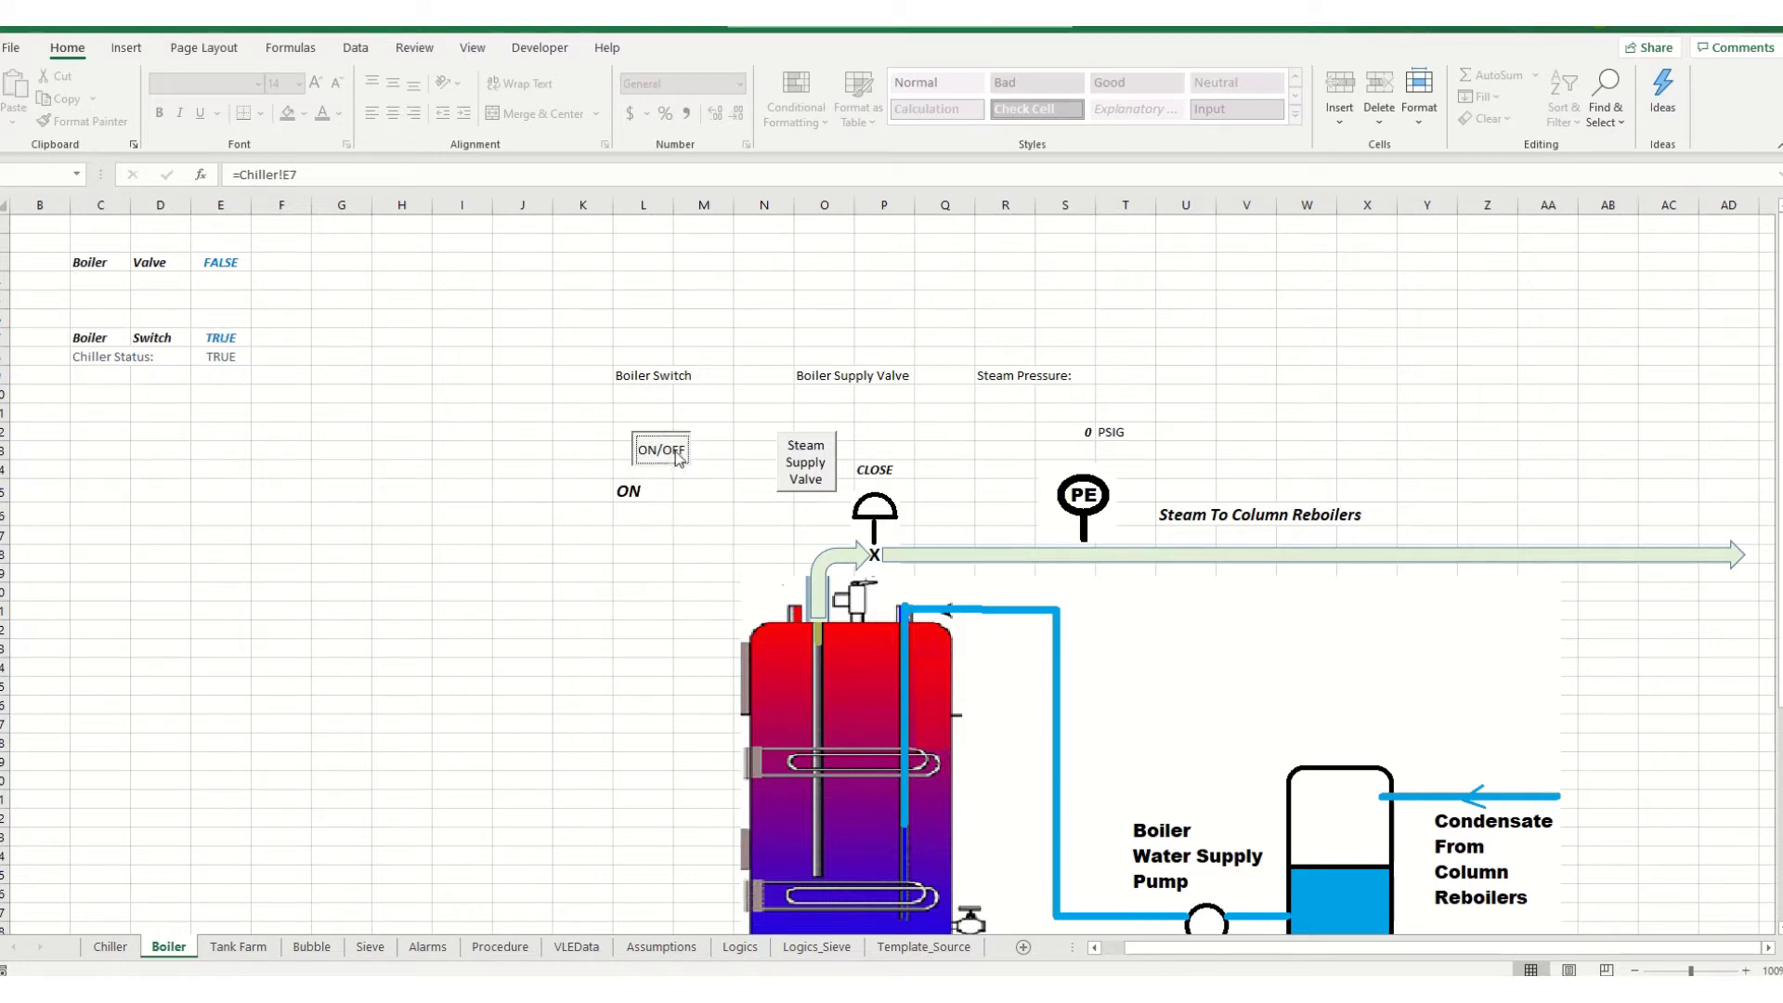
left_click(818, 486)
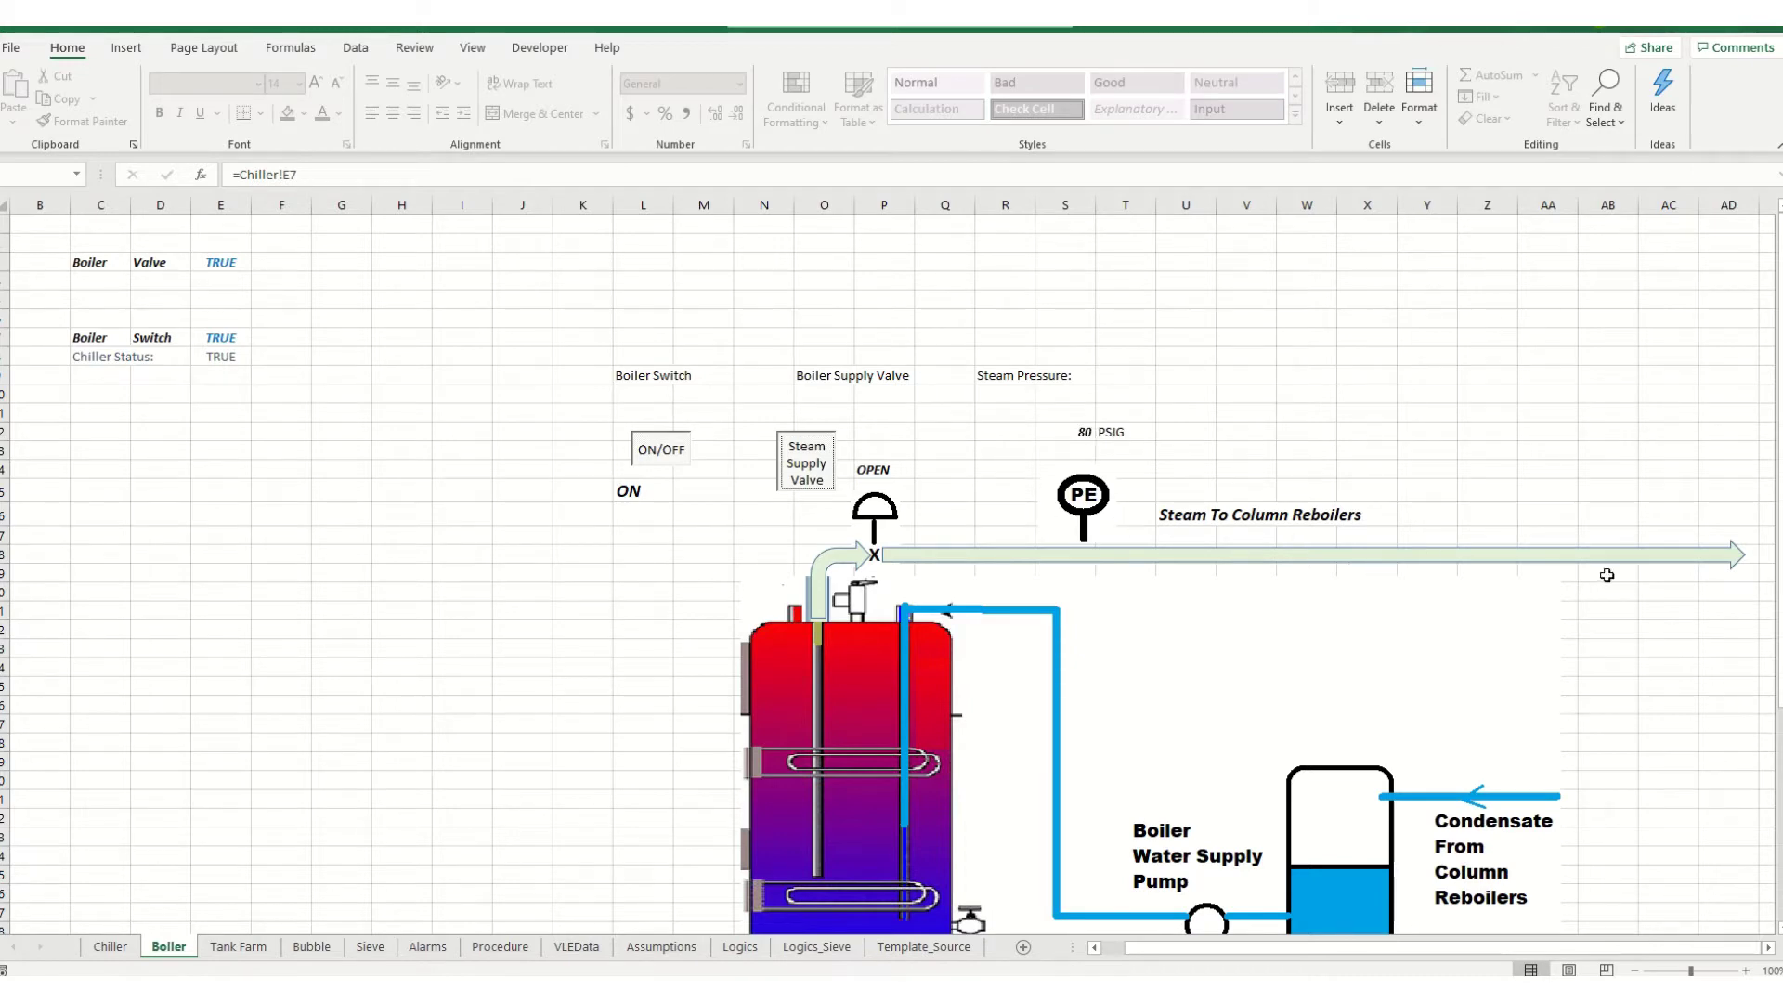
left_click(817, 482)
left_click(662, 456)
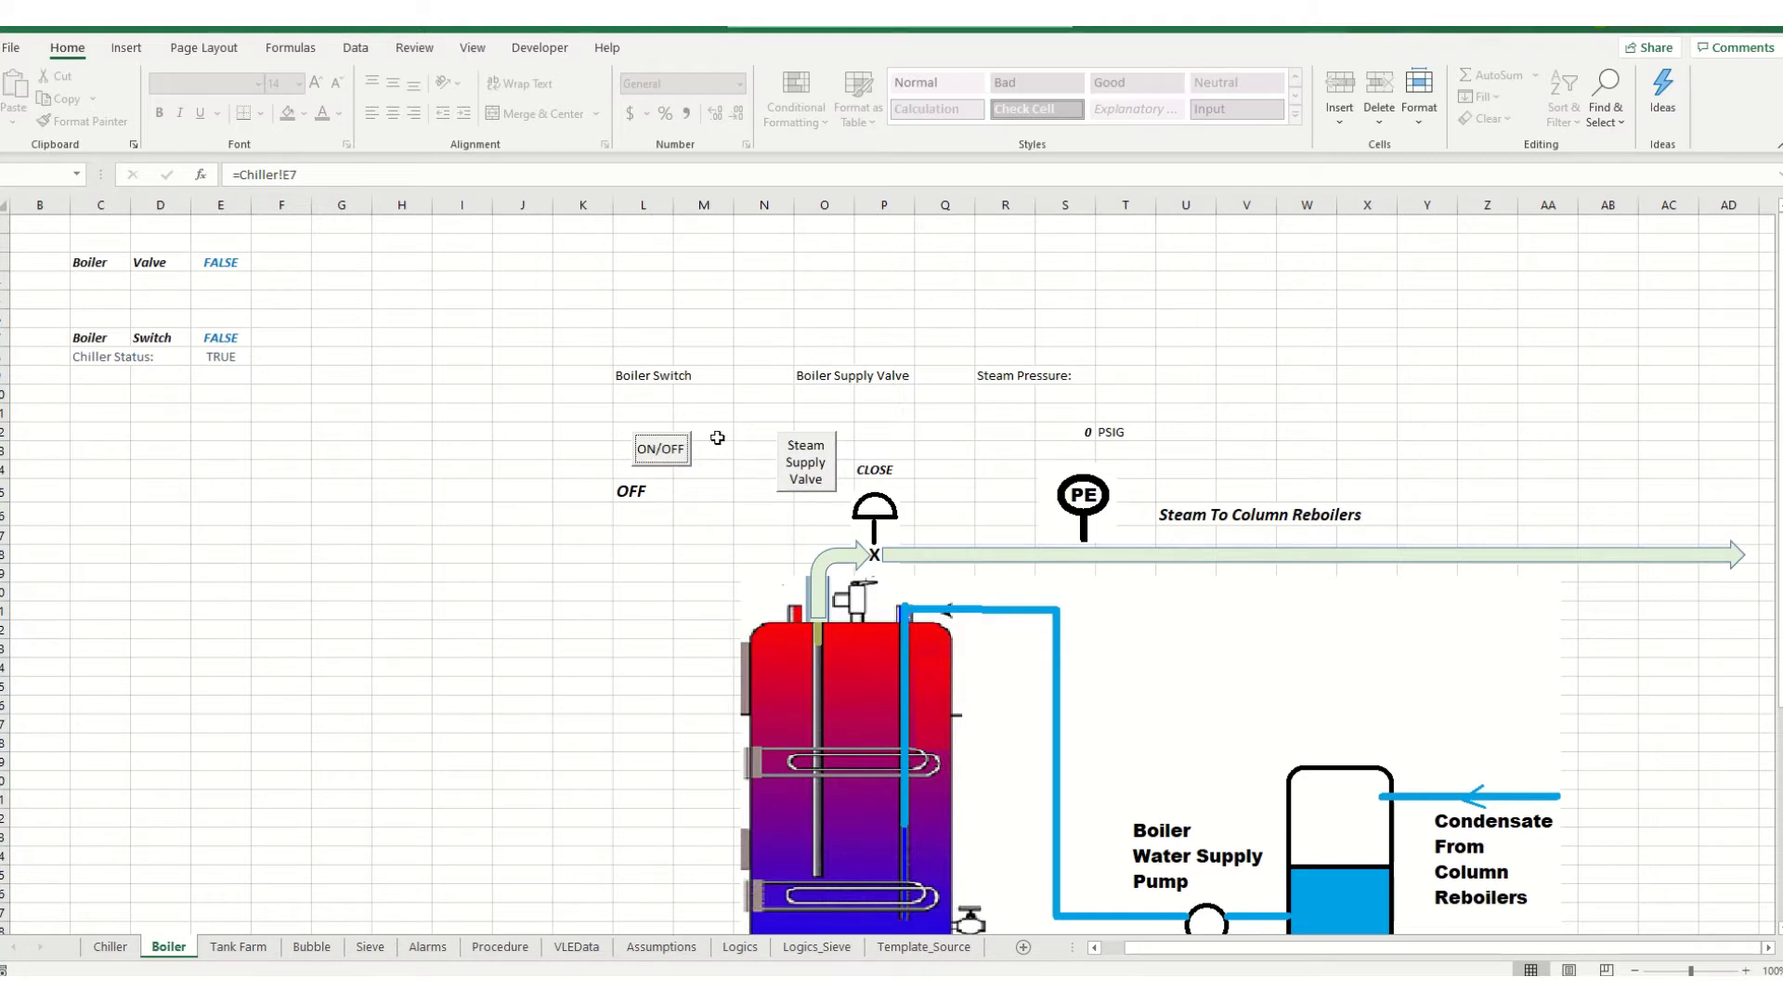
Open the steam supply valve by setting the Boiler Valve cell to TRUE
left_click(225, 264)
type("TU")
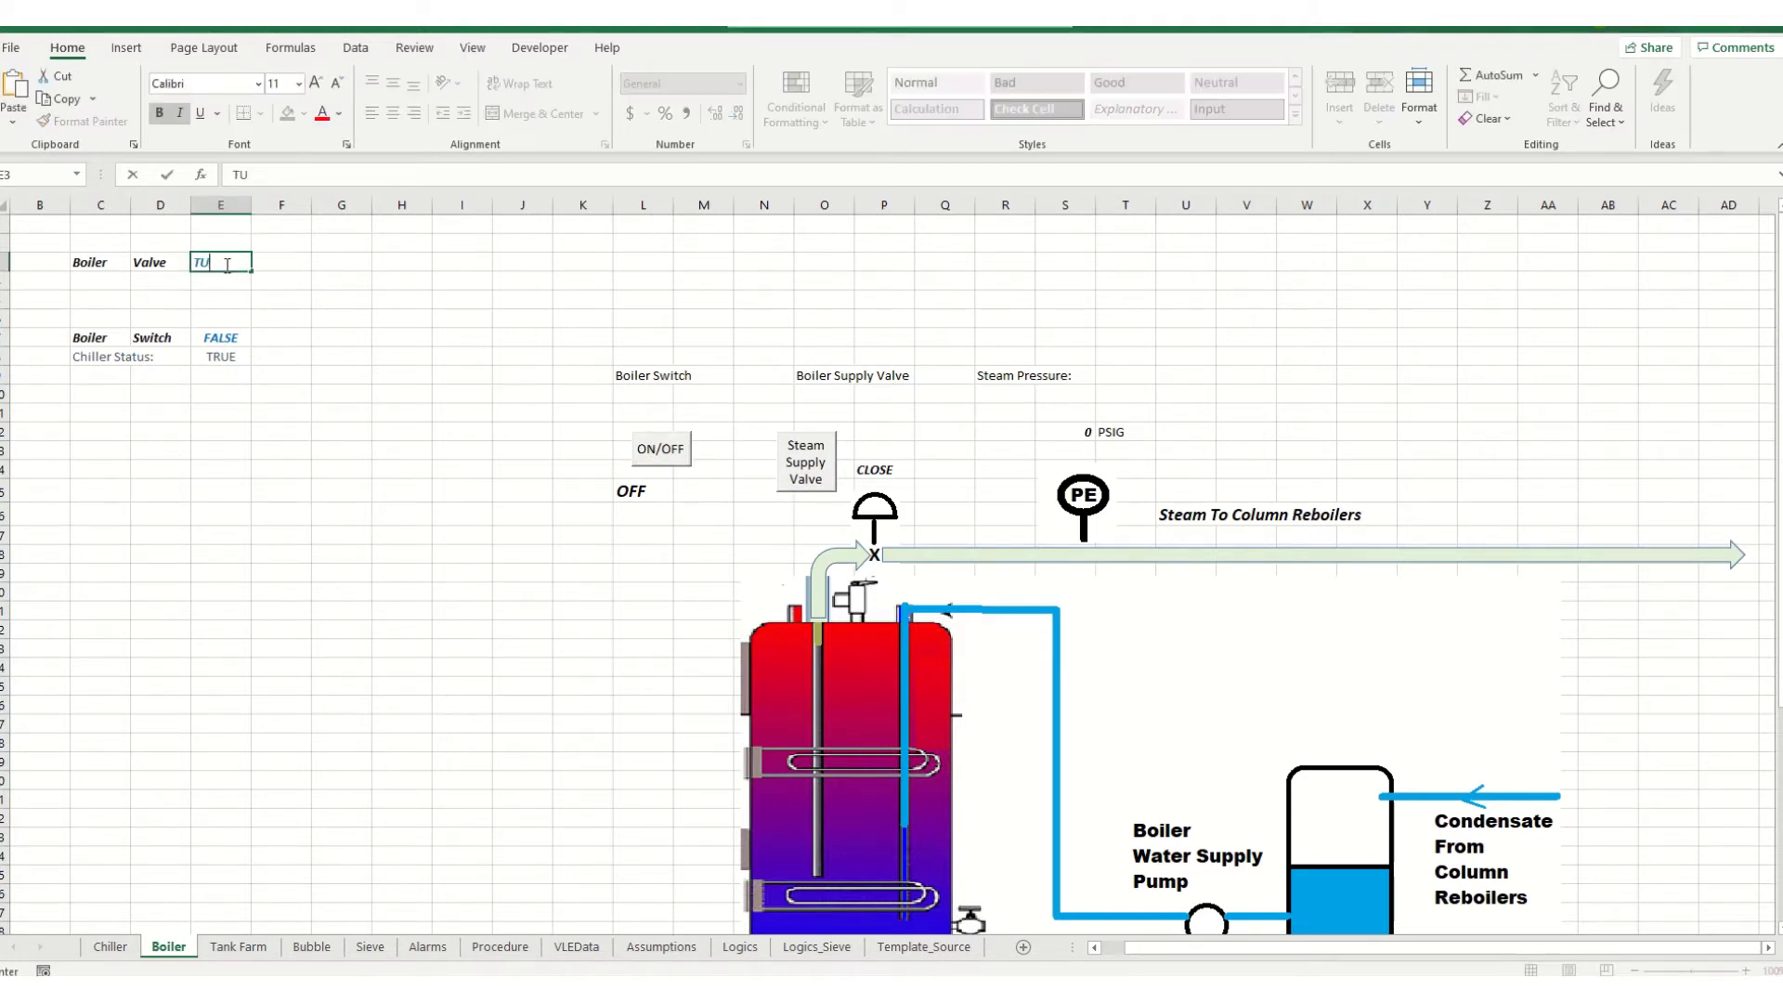
key("BackSpace")
key("BackSpace")
type("RUE")
key("Return")
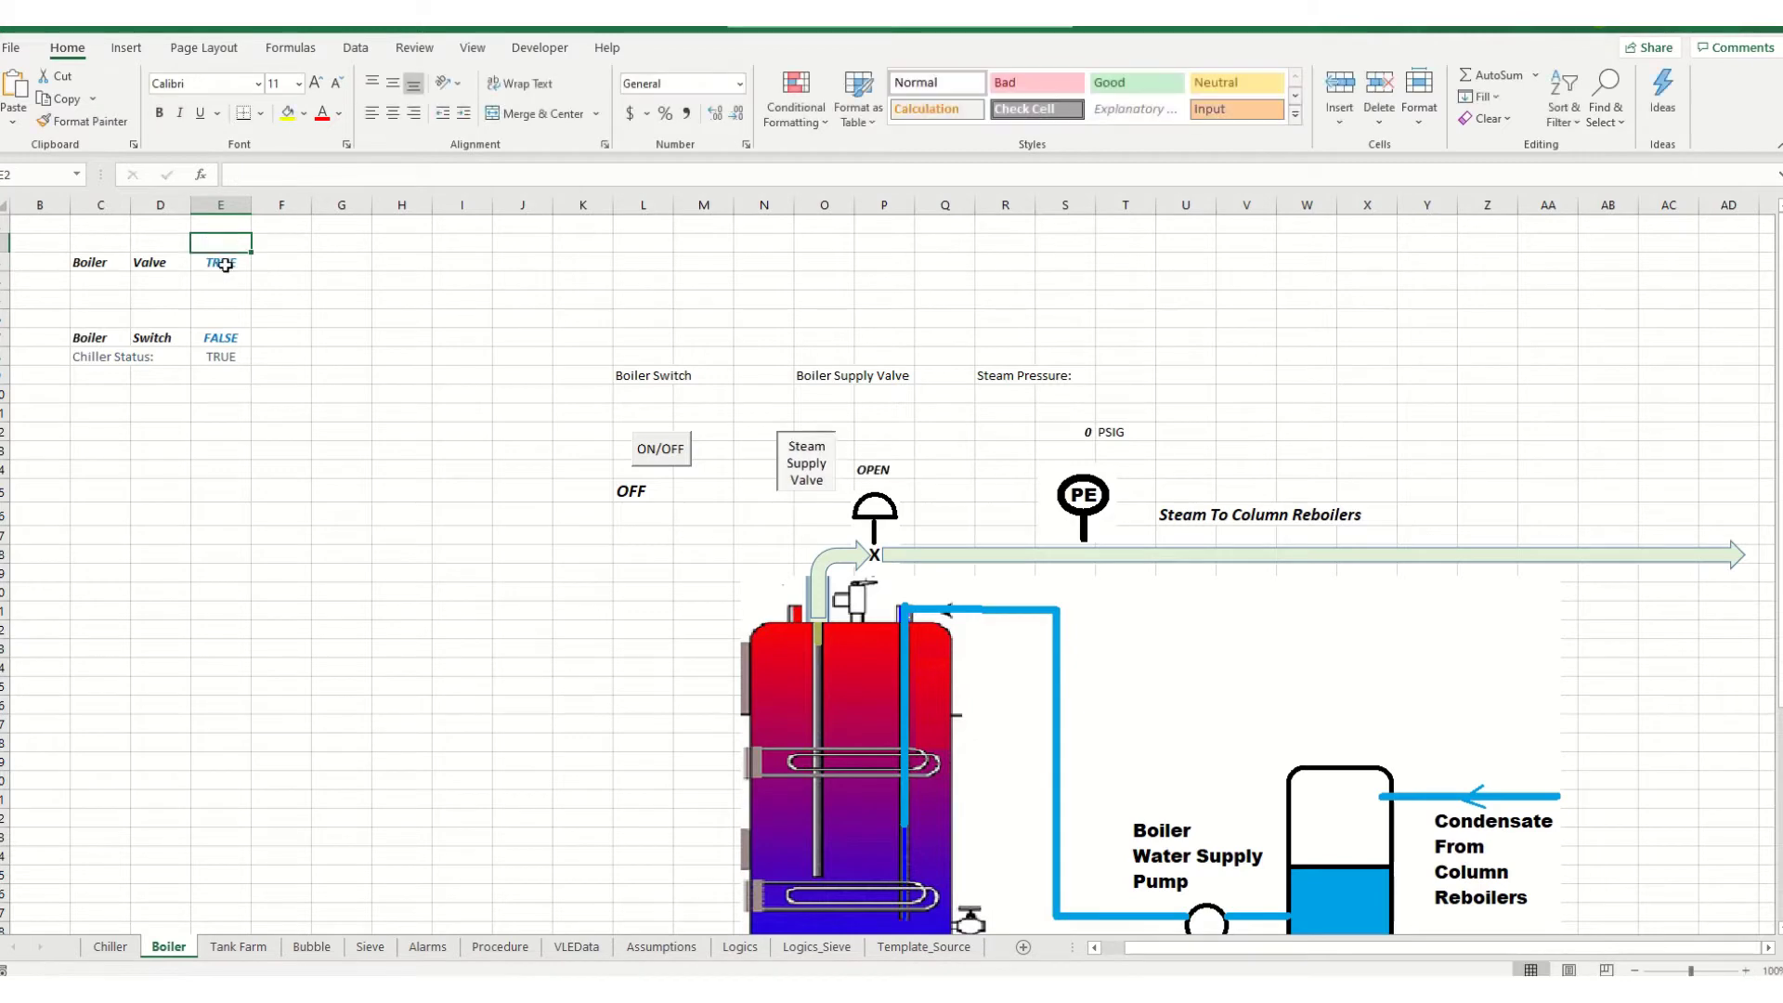
Turn the boiler on by setting the Boiler Switch cell to TRUE
key("Down")
key("Down")
key("Down")
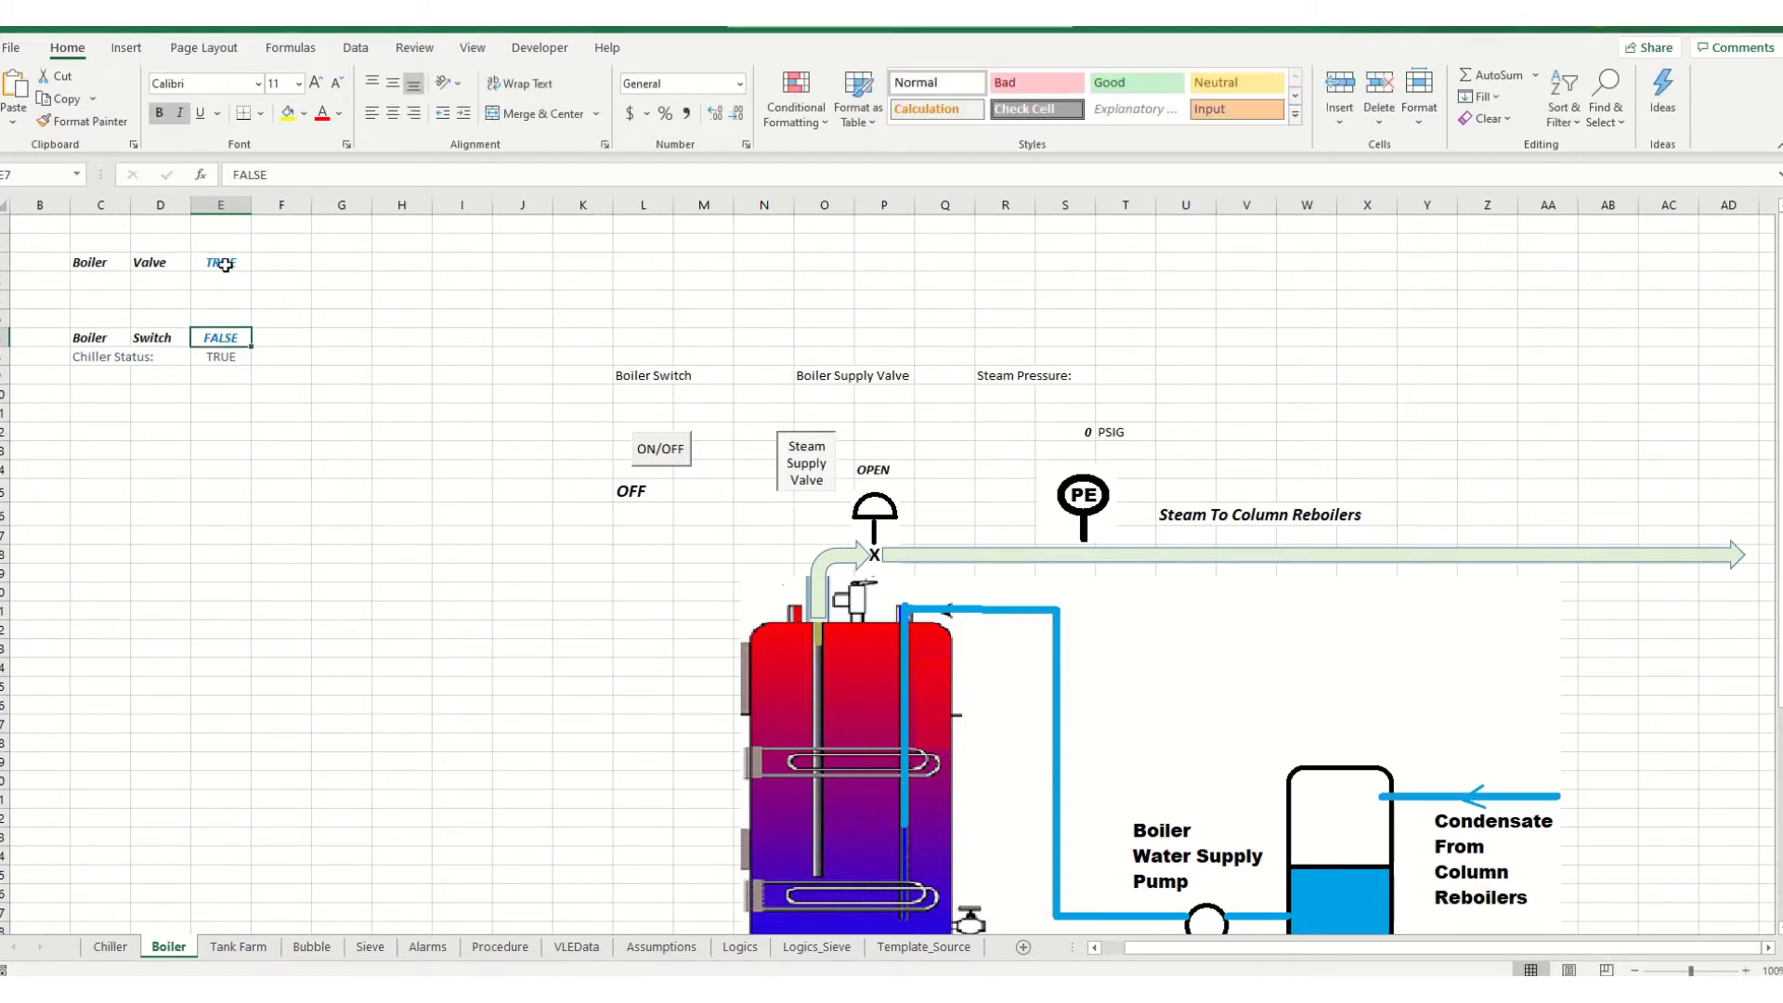
type("TRU")
key("Return")
key("Up")
key("Up")
key("Up")
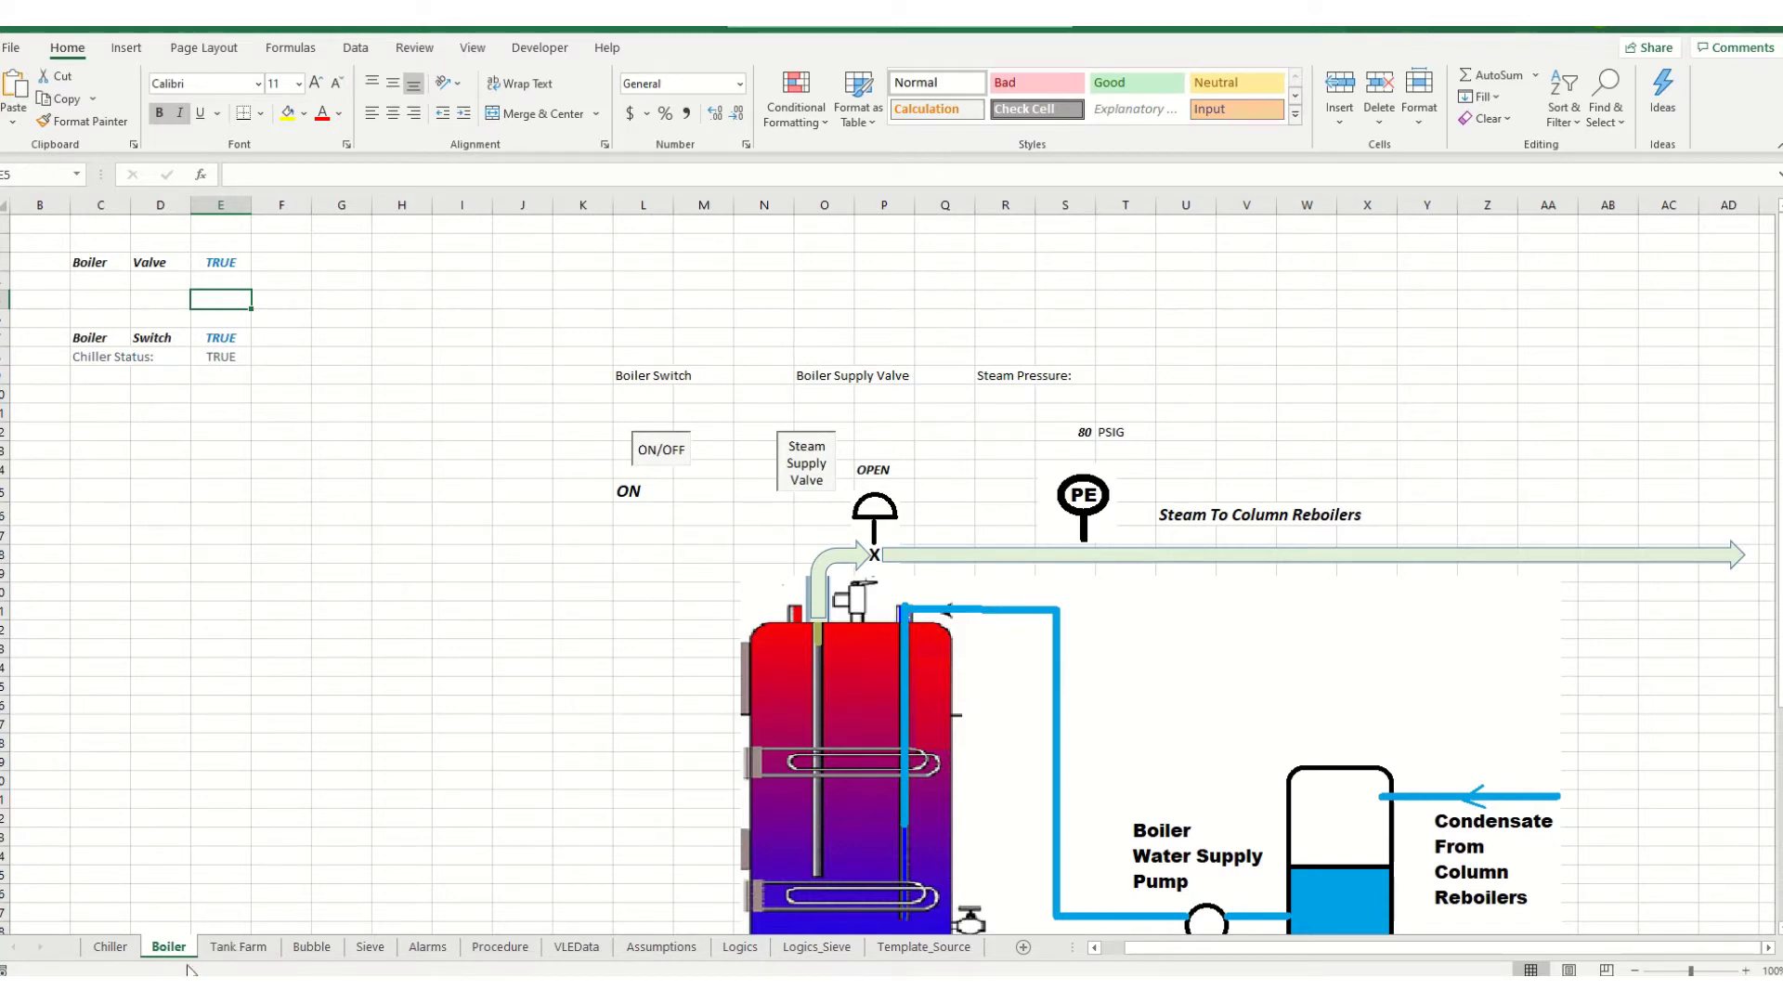
Switch the chiller off to check the interlock's effect on the boiler's steam pressure, and switch the chiller back on
left_click(113, 947)
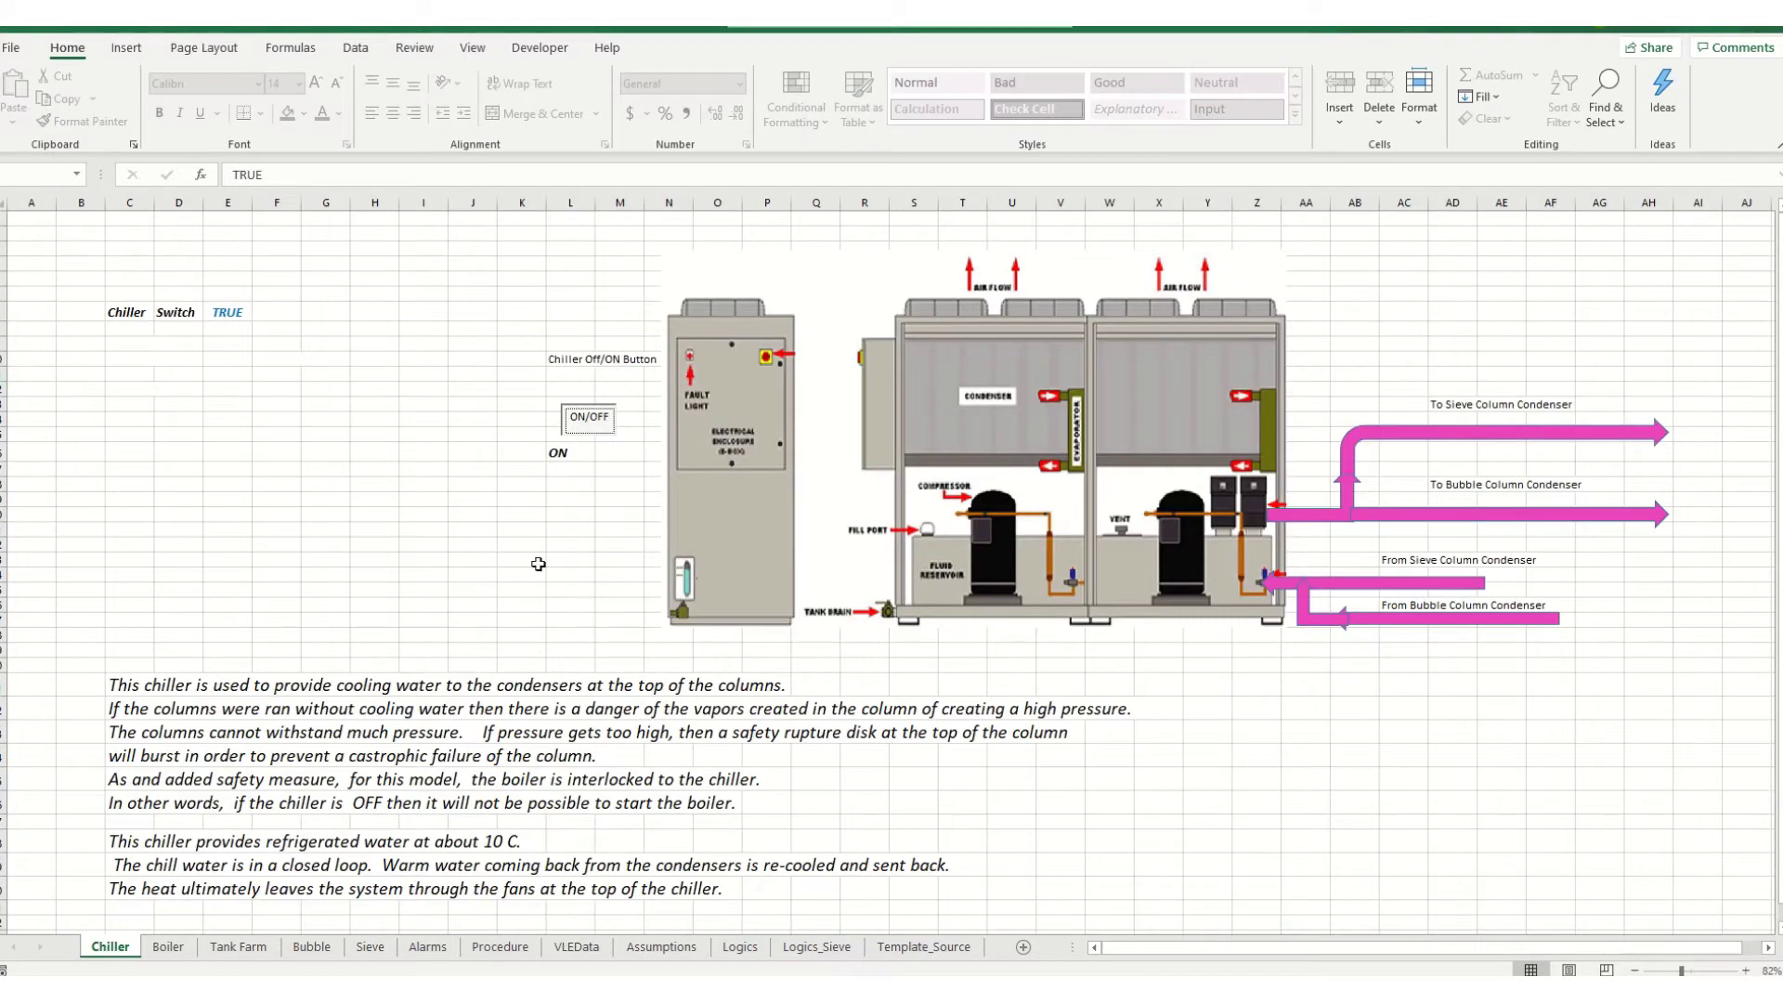
left_click(599, 424)
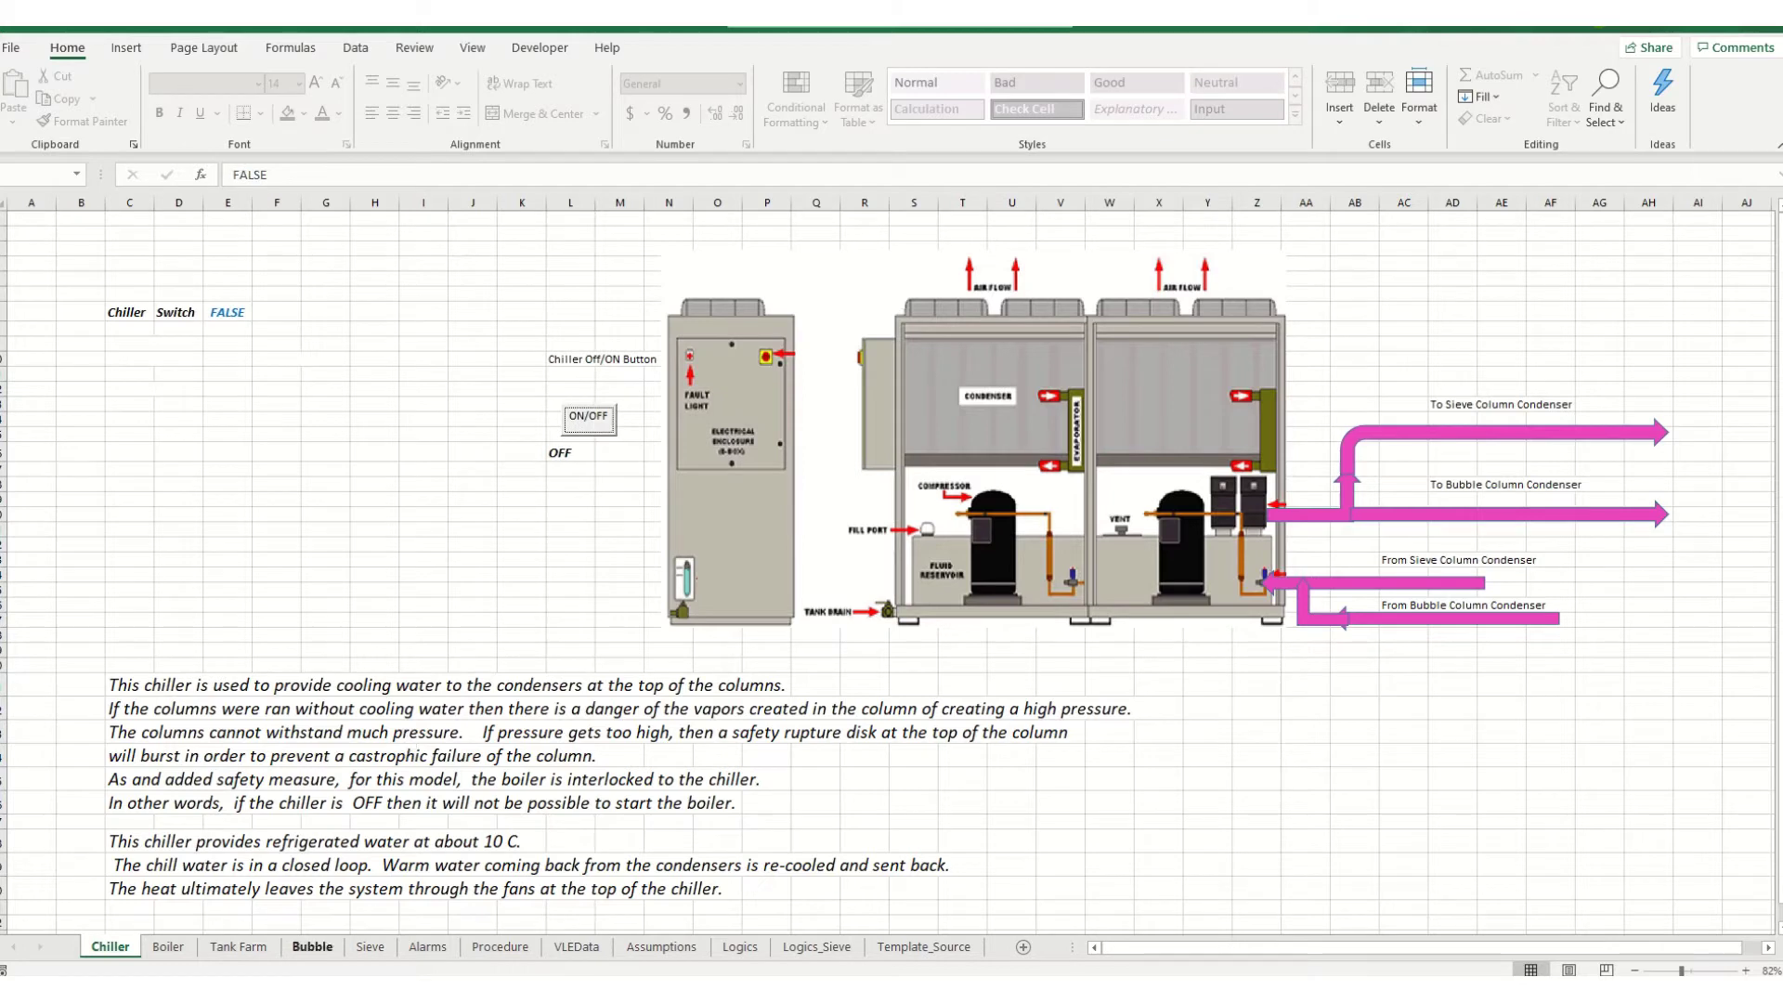
left_click(170, 947)
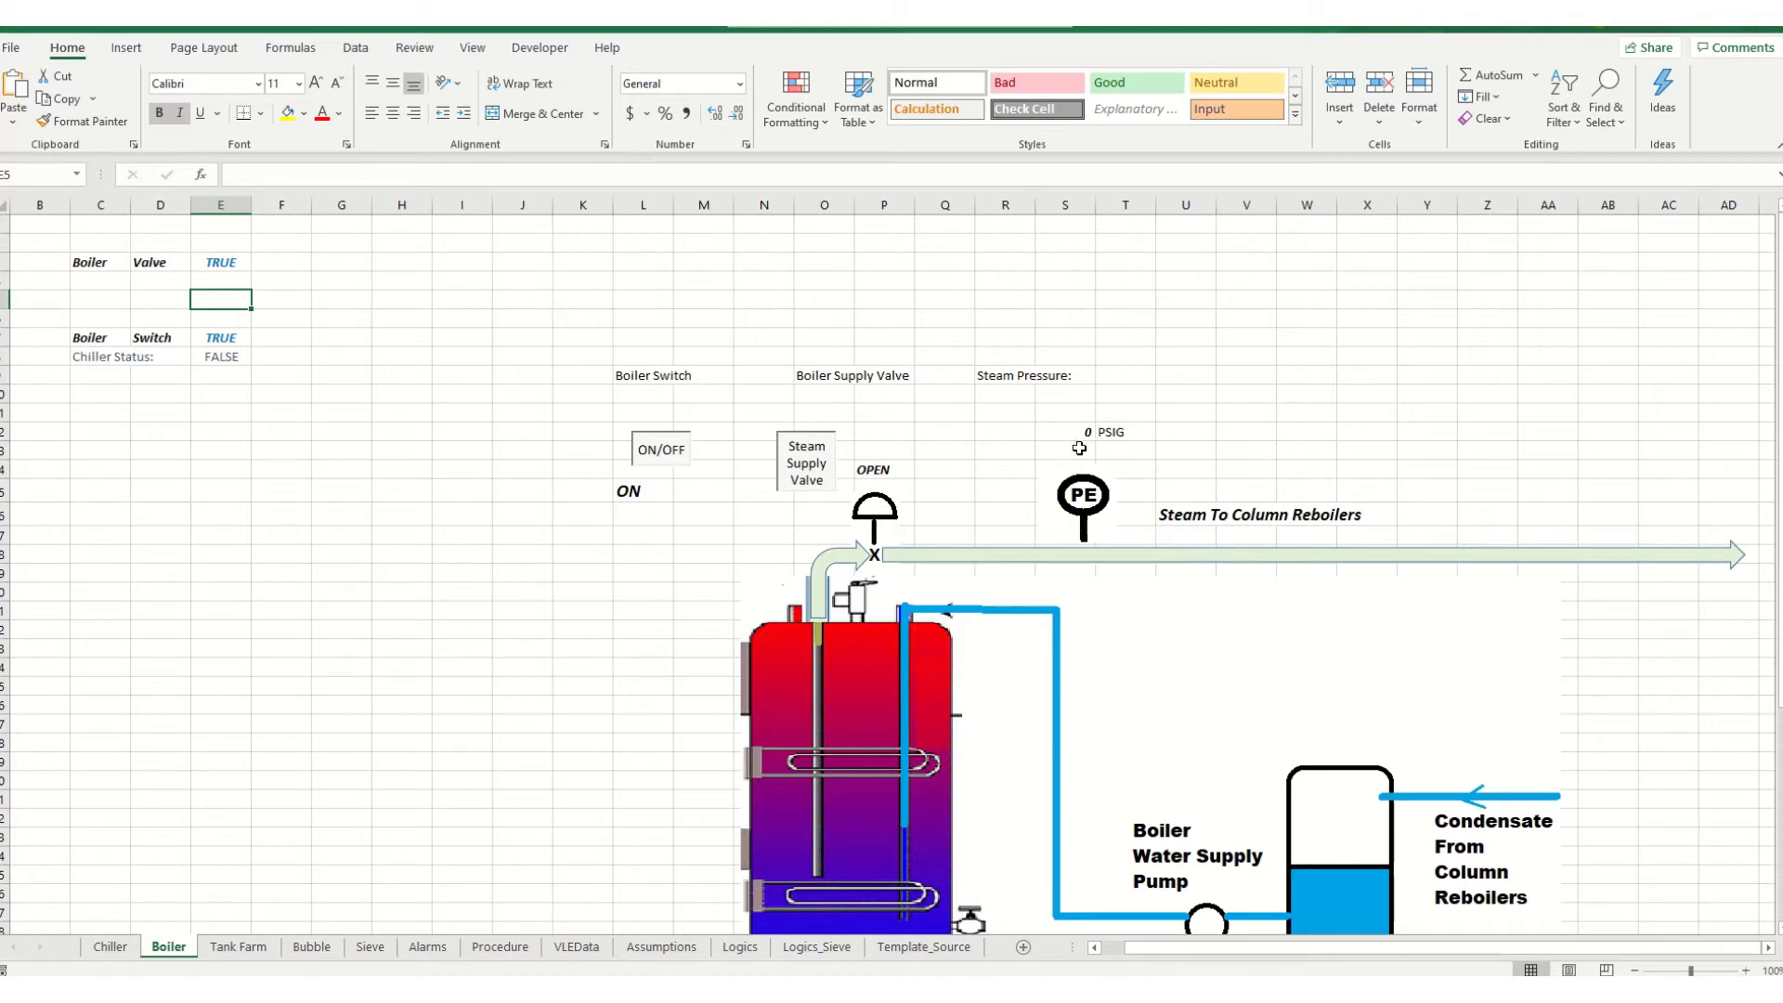
left_click(108, 947)
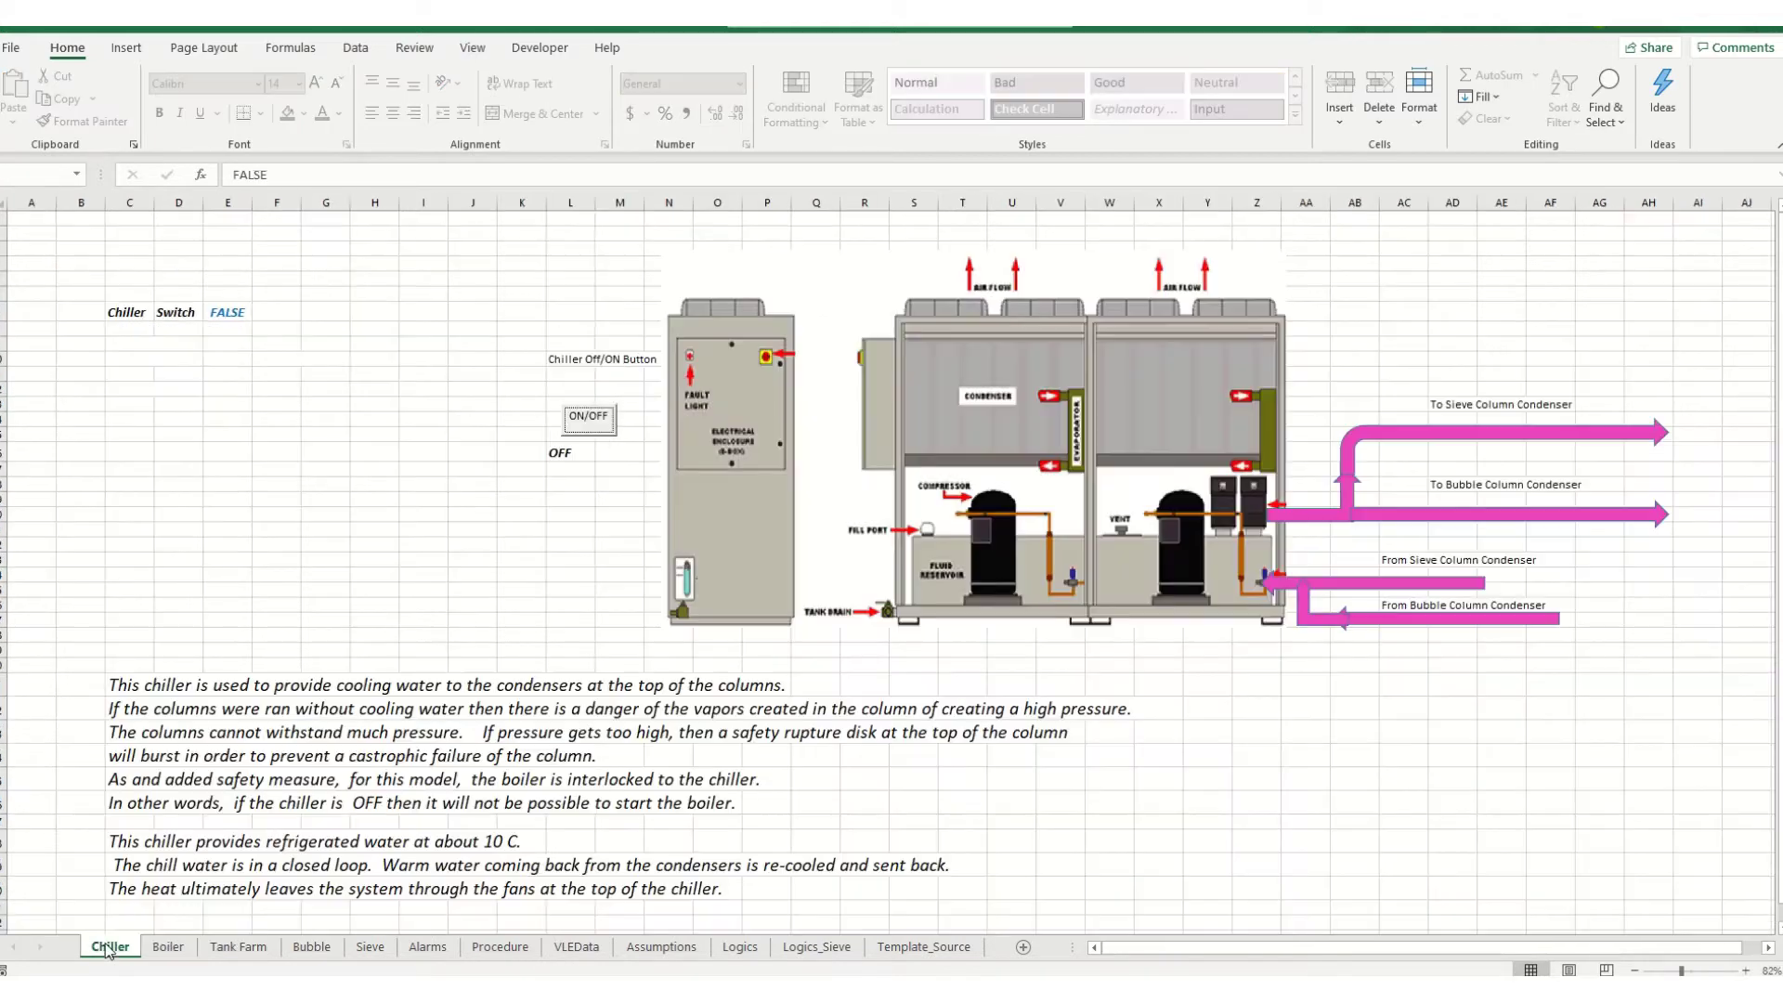
left_click(594, 427)
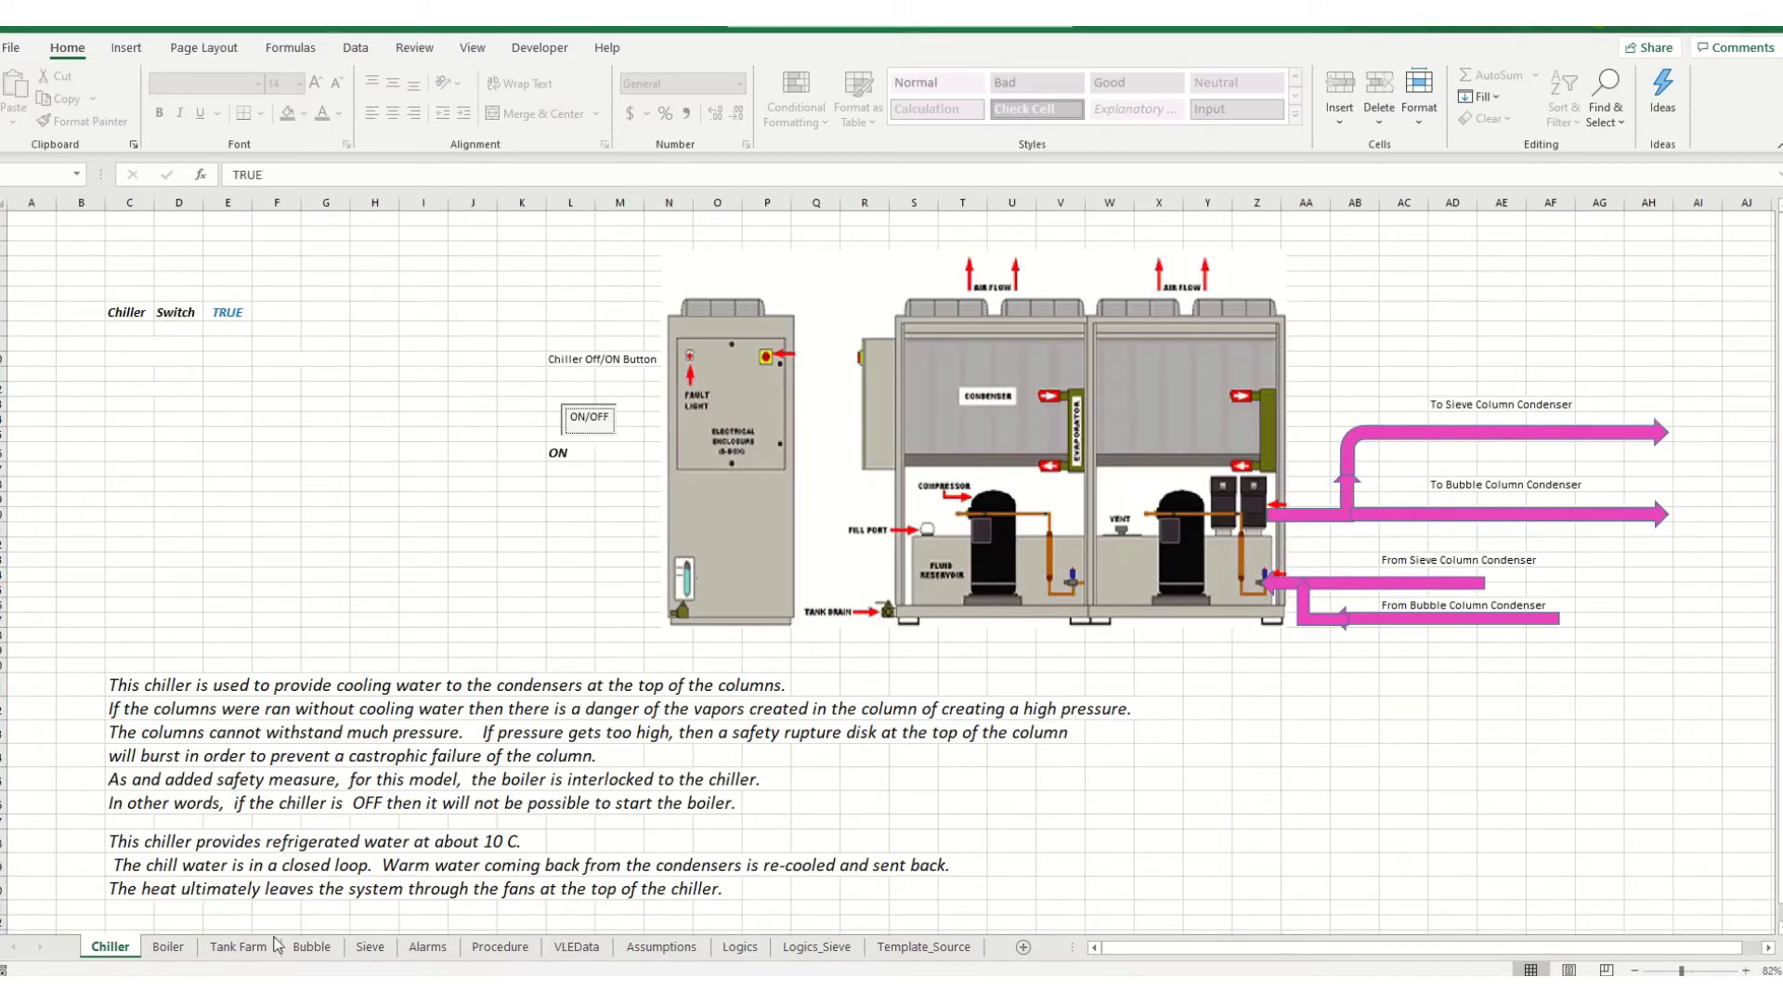
left_click(166, 949)
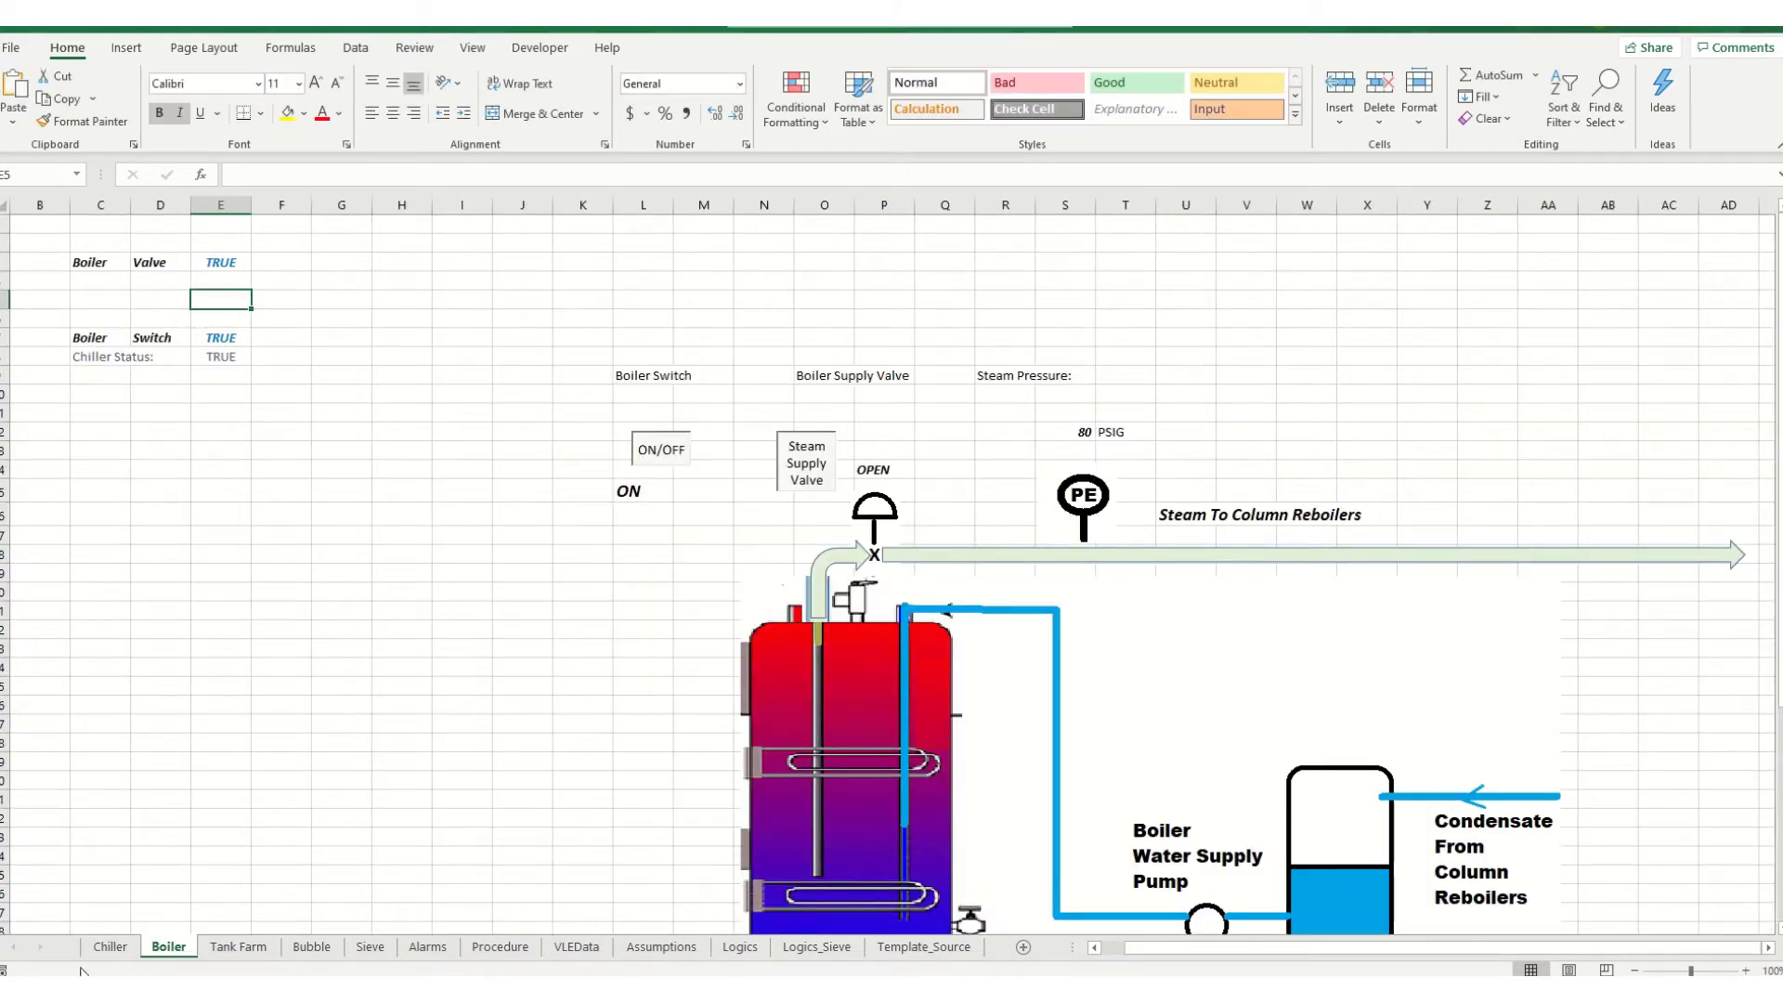
On the Tank Farm sheet, open the tank's drain valve and start the feed pump
left_click(239, 947)
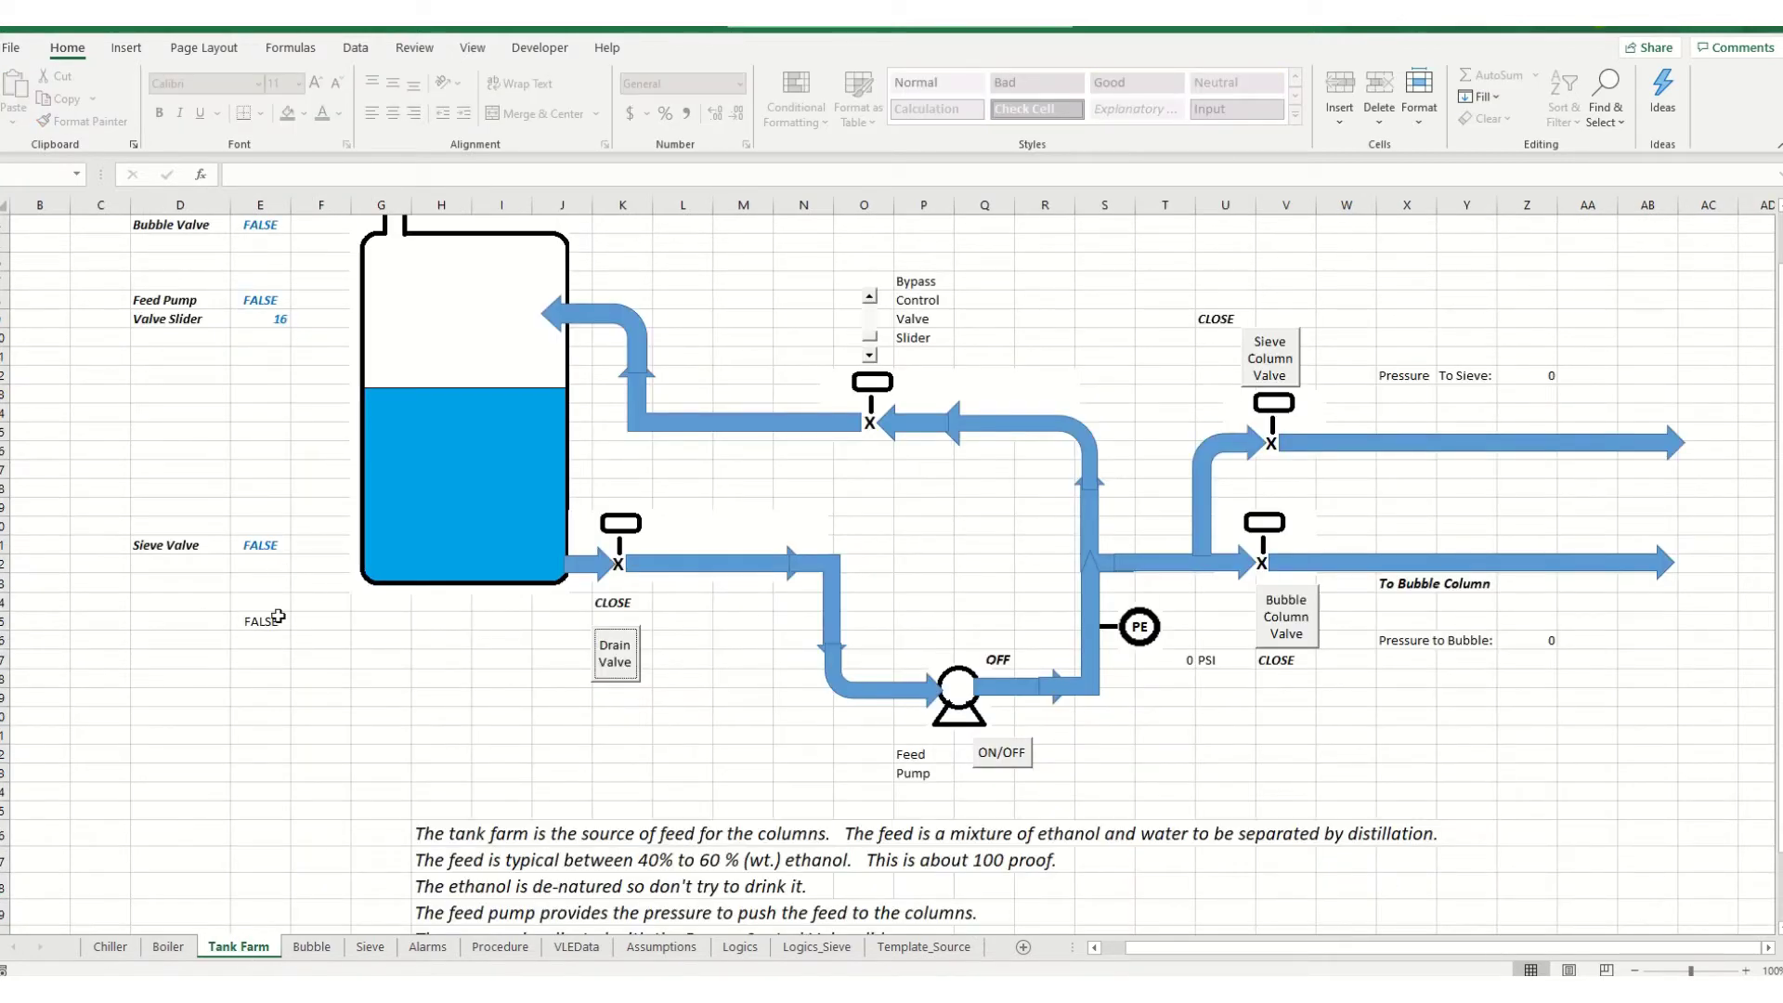
scroll(278, 616, "up", 1)
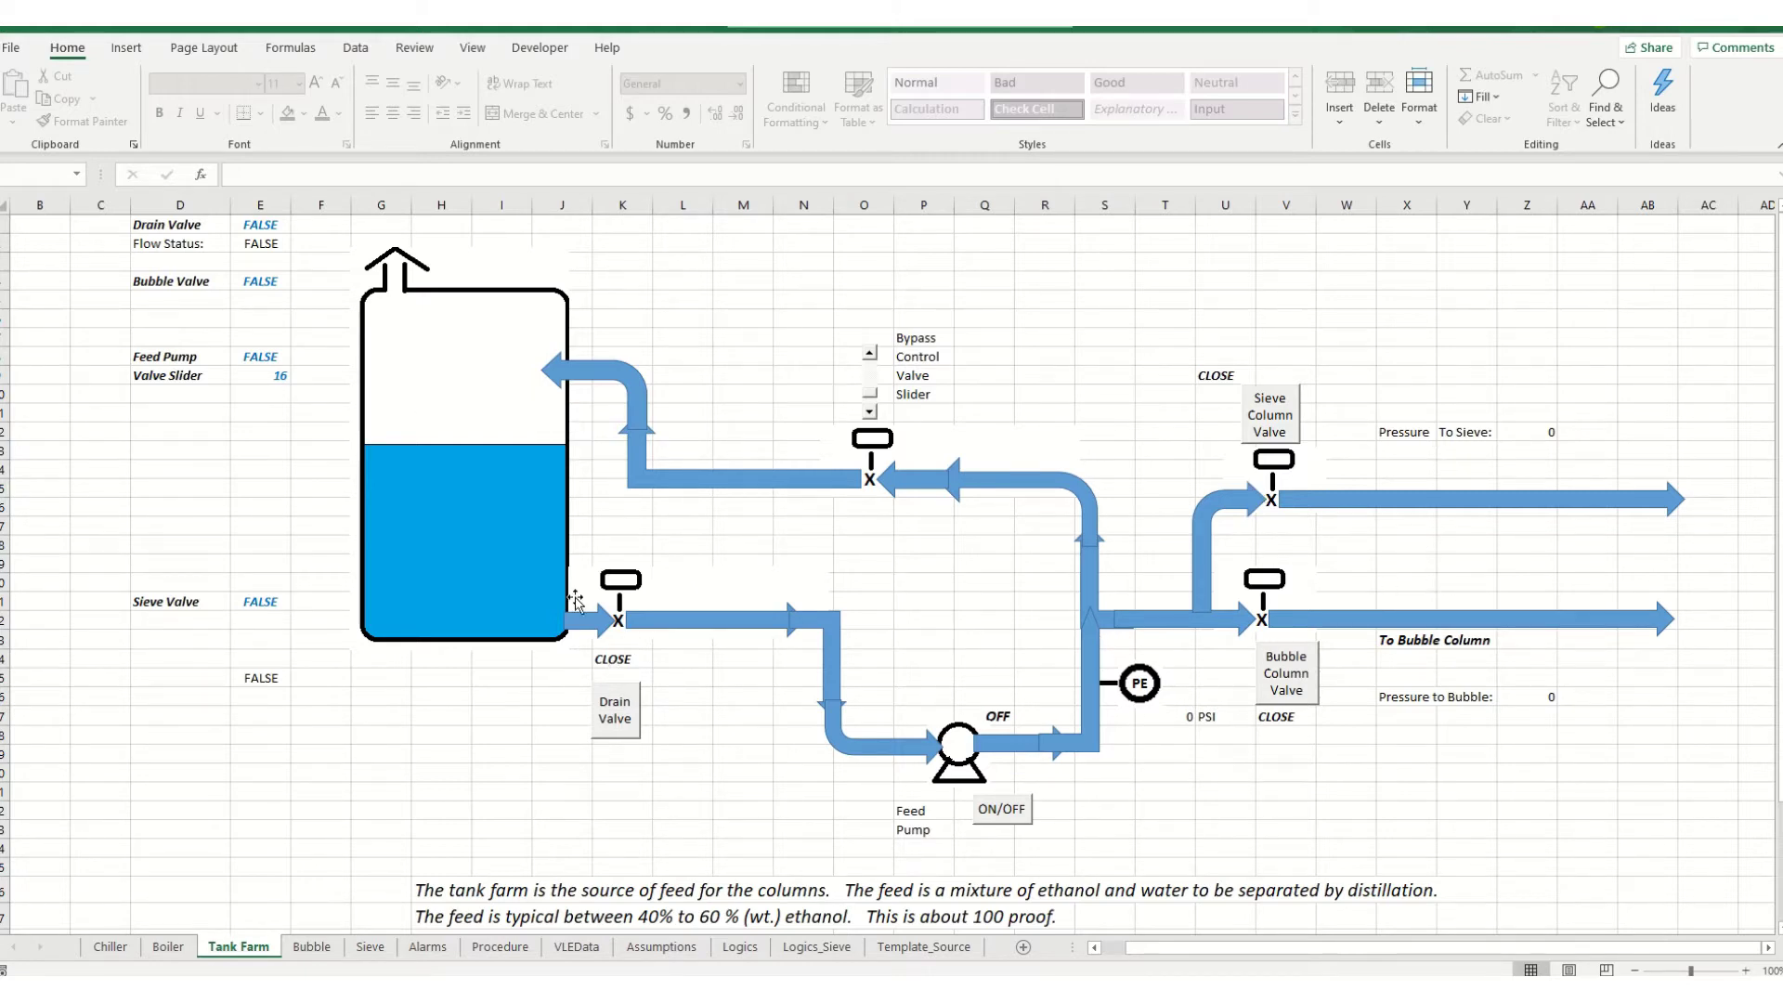
left_click(615, 713)
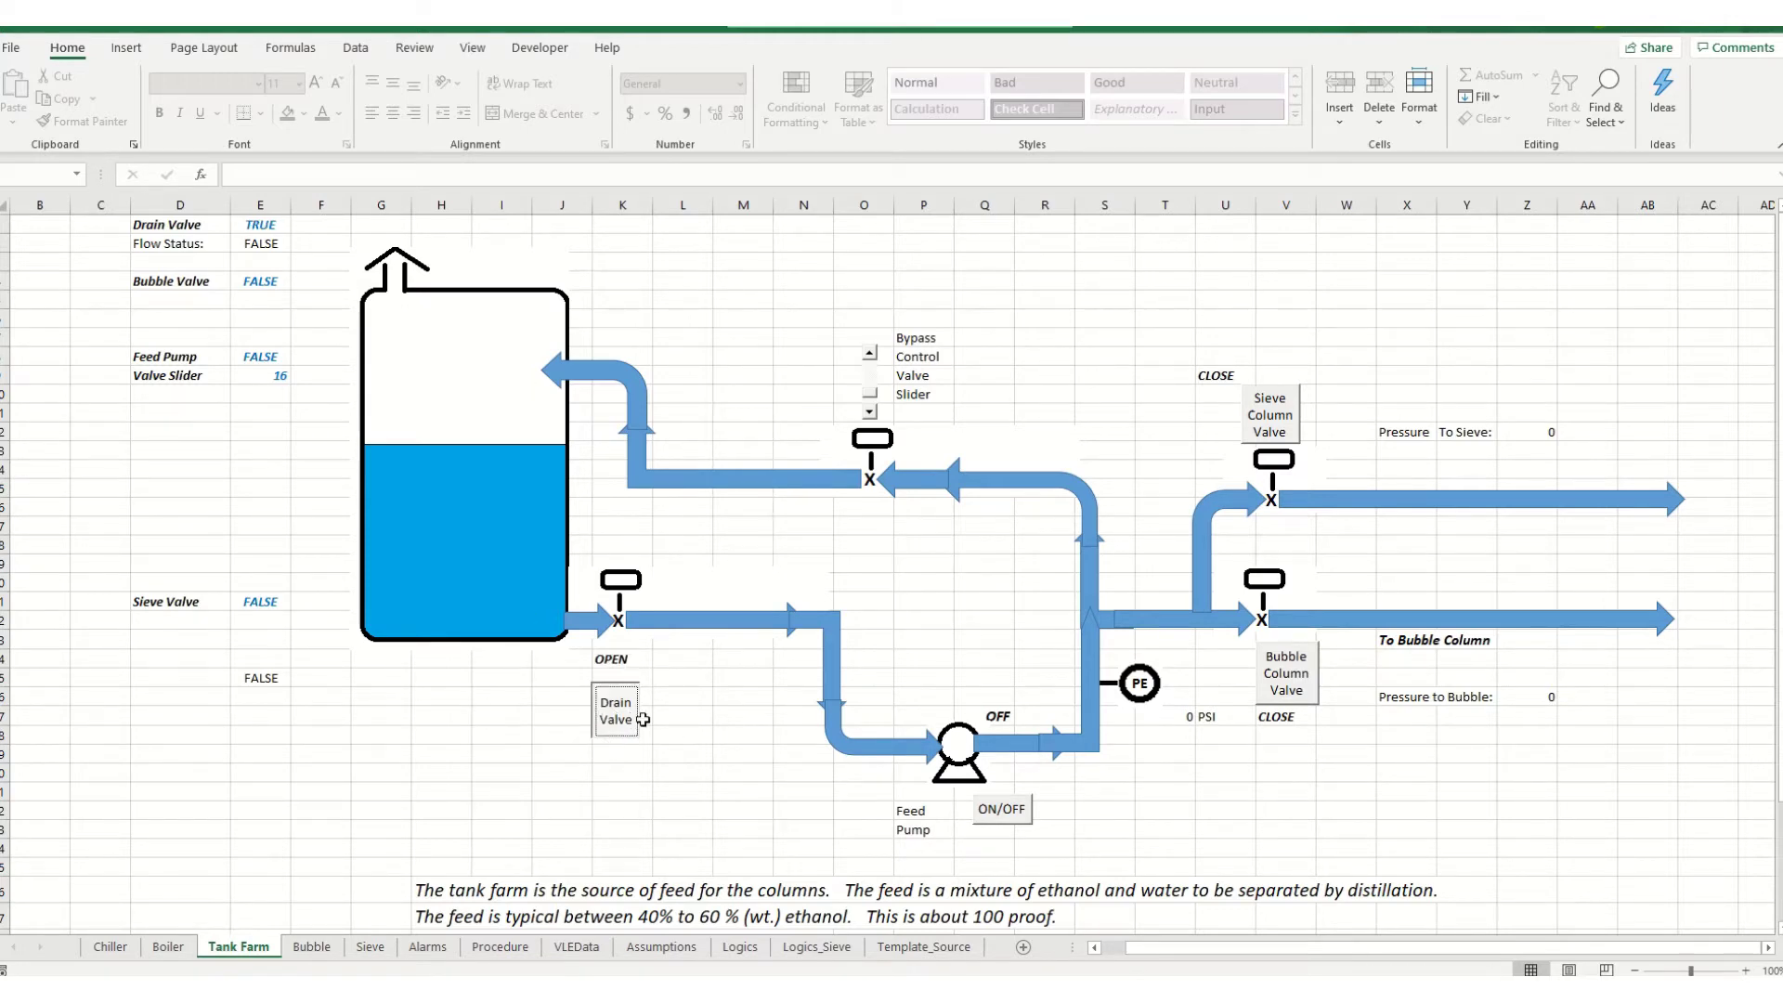
left_click(1013, 811)
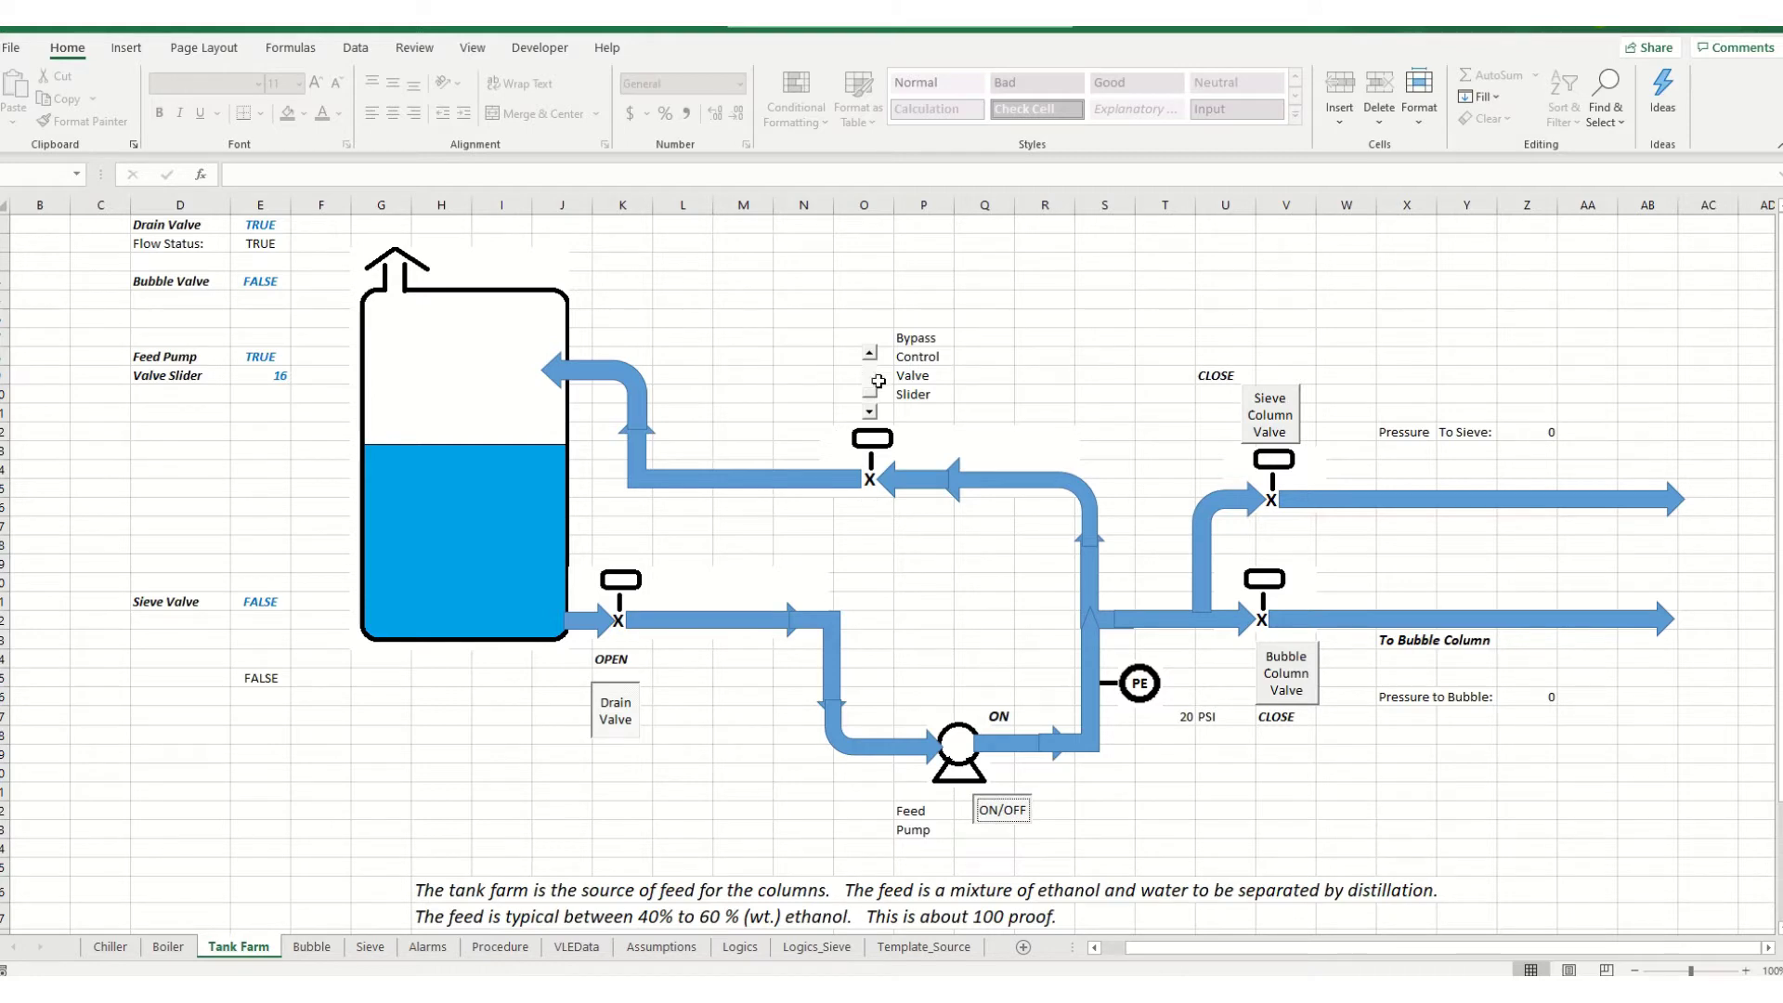
Raise the bypass control valve slider to 22 and bring it back down to 16
left_click(870, 353)
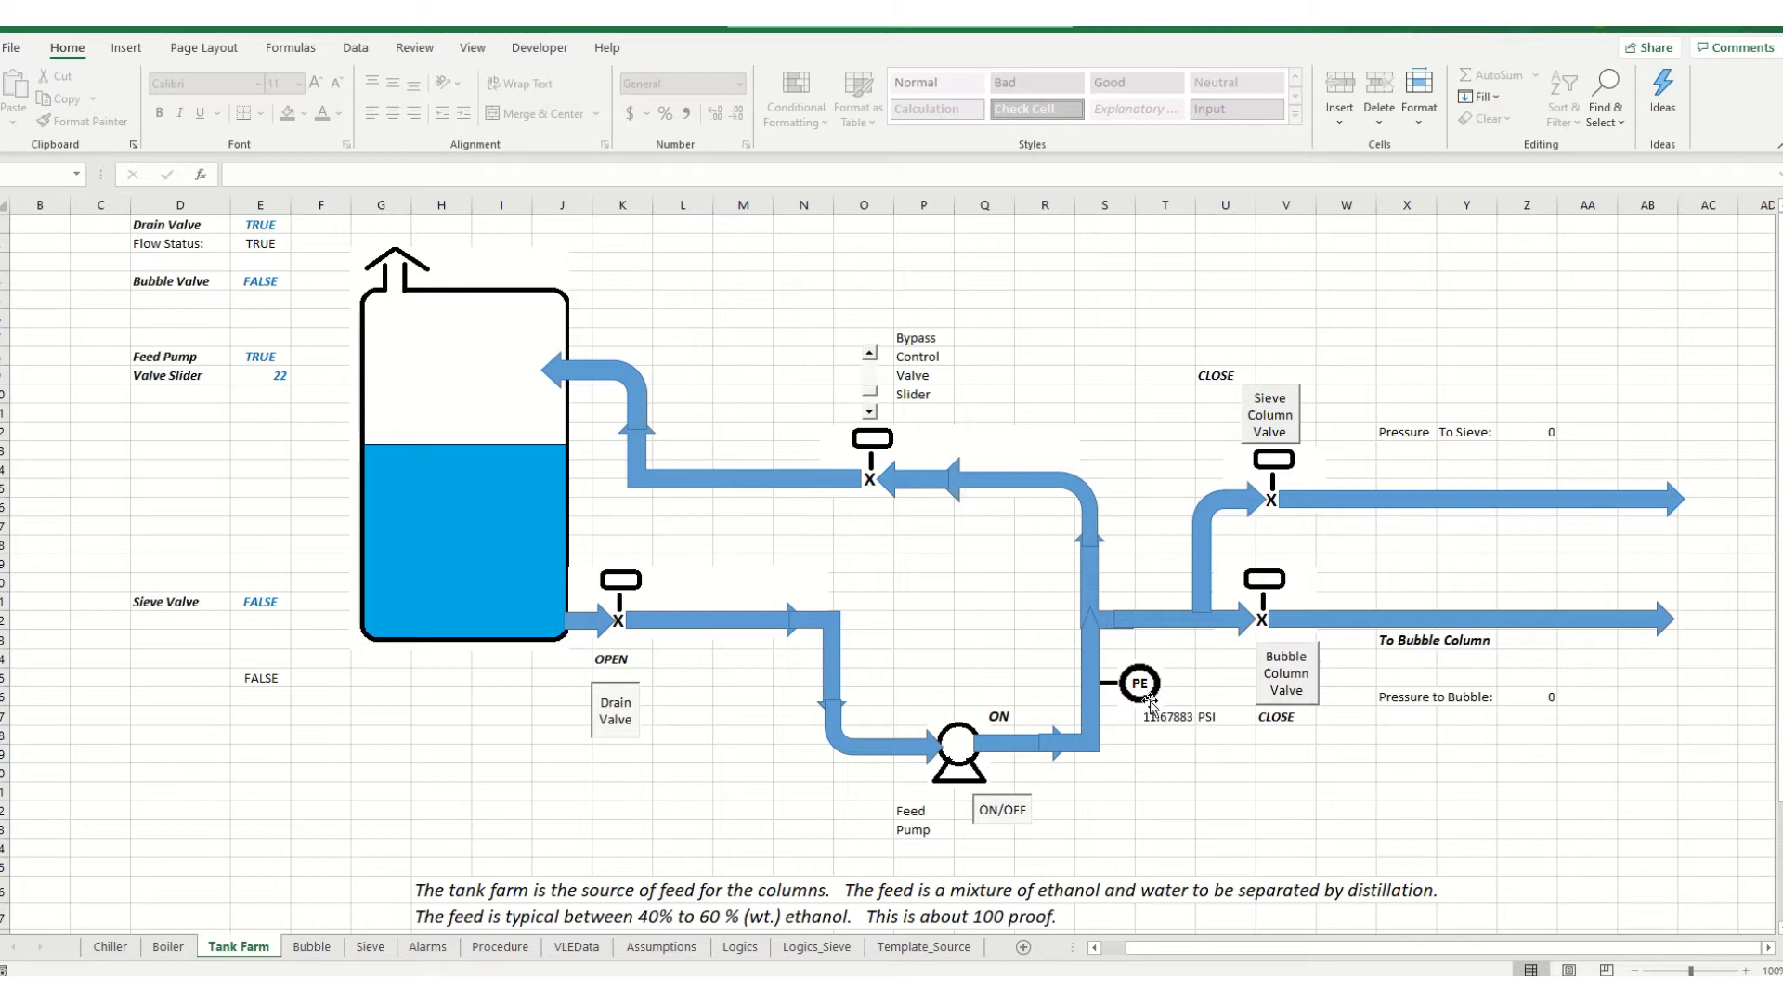
left_click(870, 412)
left_click(870, 413)
left_click(870, 412)
left_click(870, 413)
left_click(870, 413)
left_click(870, 412)
left_click(869, 412)
left_click(871, 412)
Open the sieve column valve and the bubble column valve on the feed lines
left_click(1269, 427)
left_click(1294, 692)
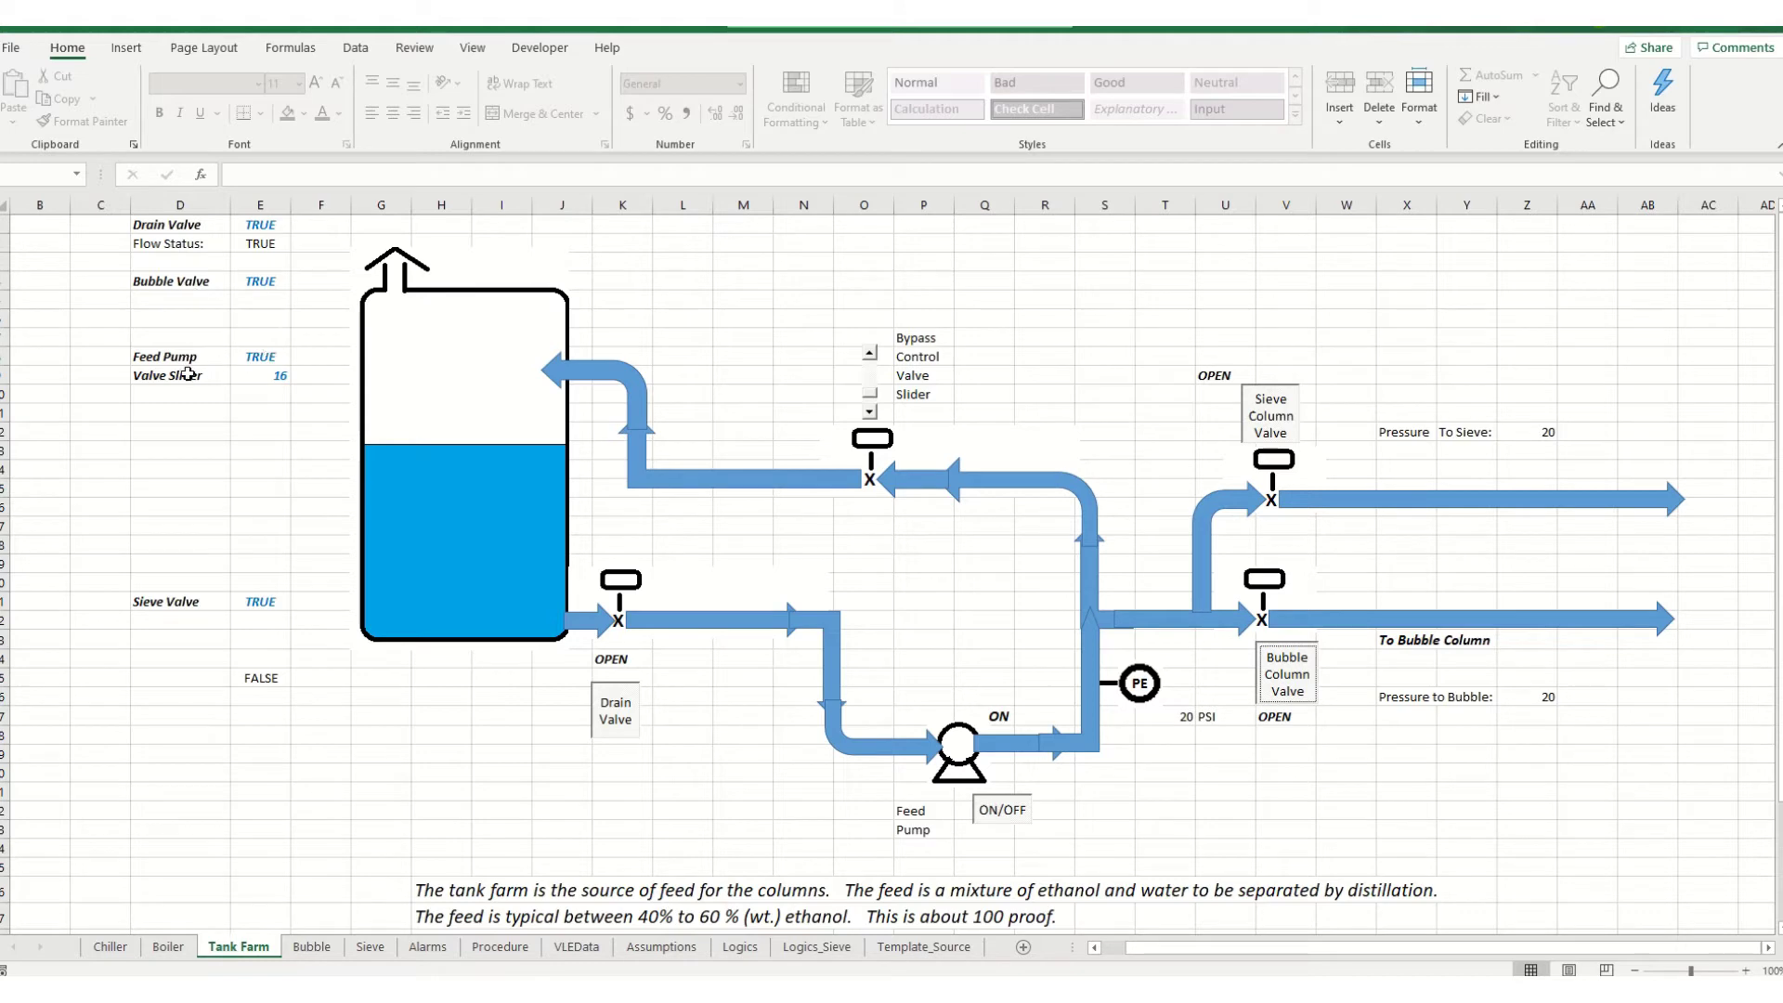
Move the bypass valve slider, and try Valve Slider values of 50, 25 and 12 to compare the feed pressures
left_click_drag(873, 369, 873, 373)
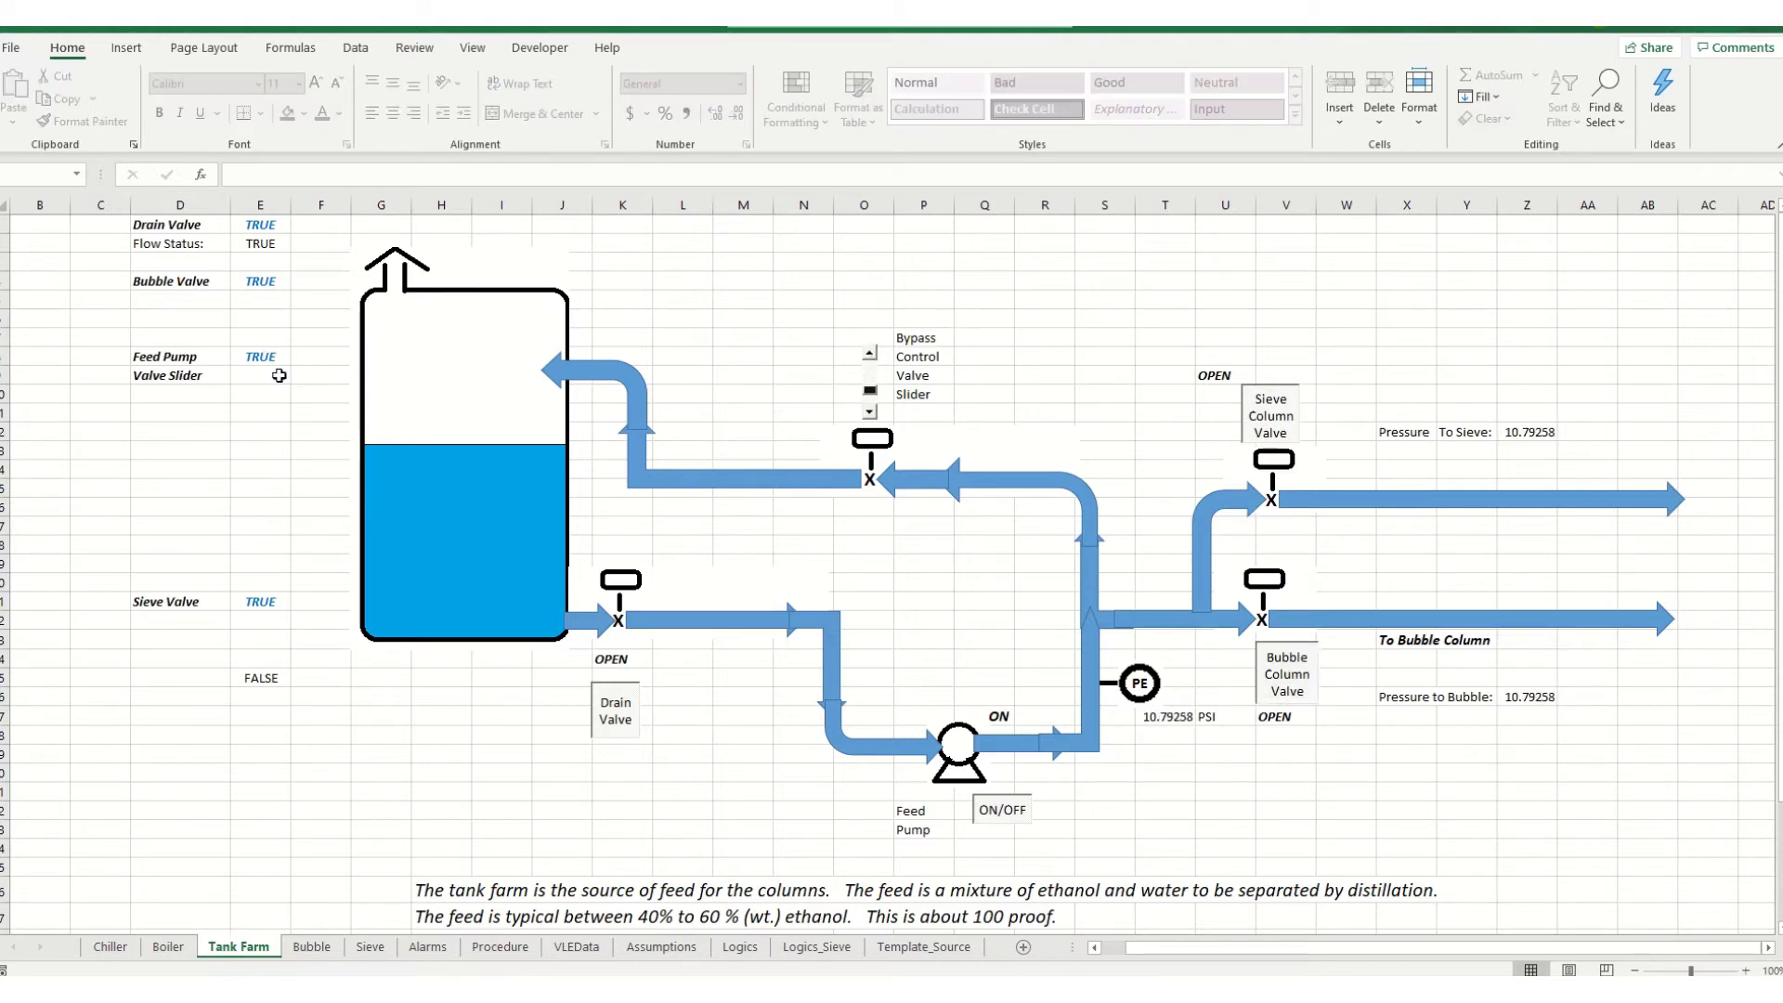
left_click(275, 374)
type("50")
key("Return")
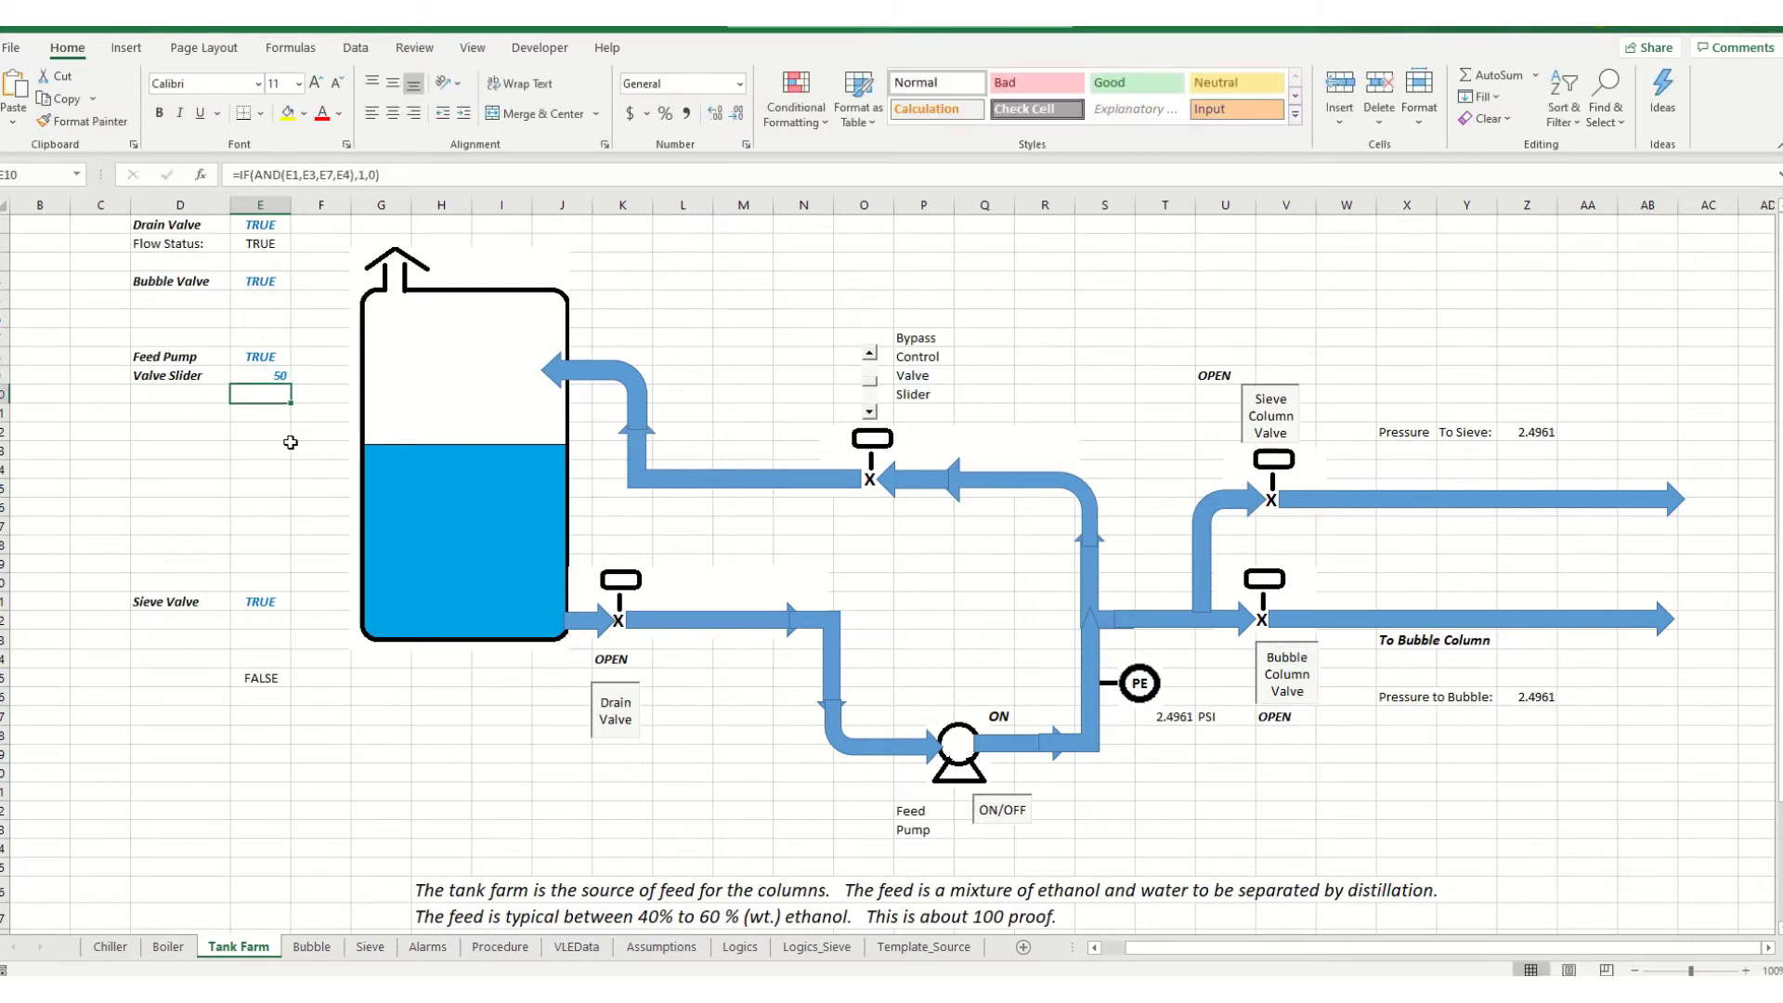
key("Up")
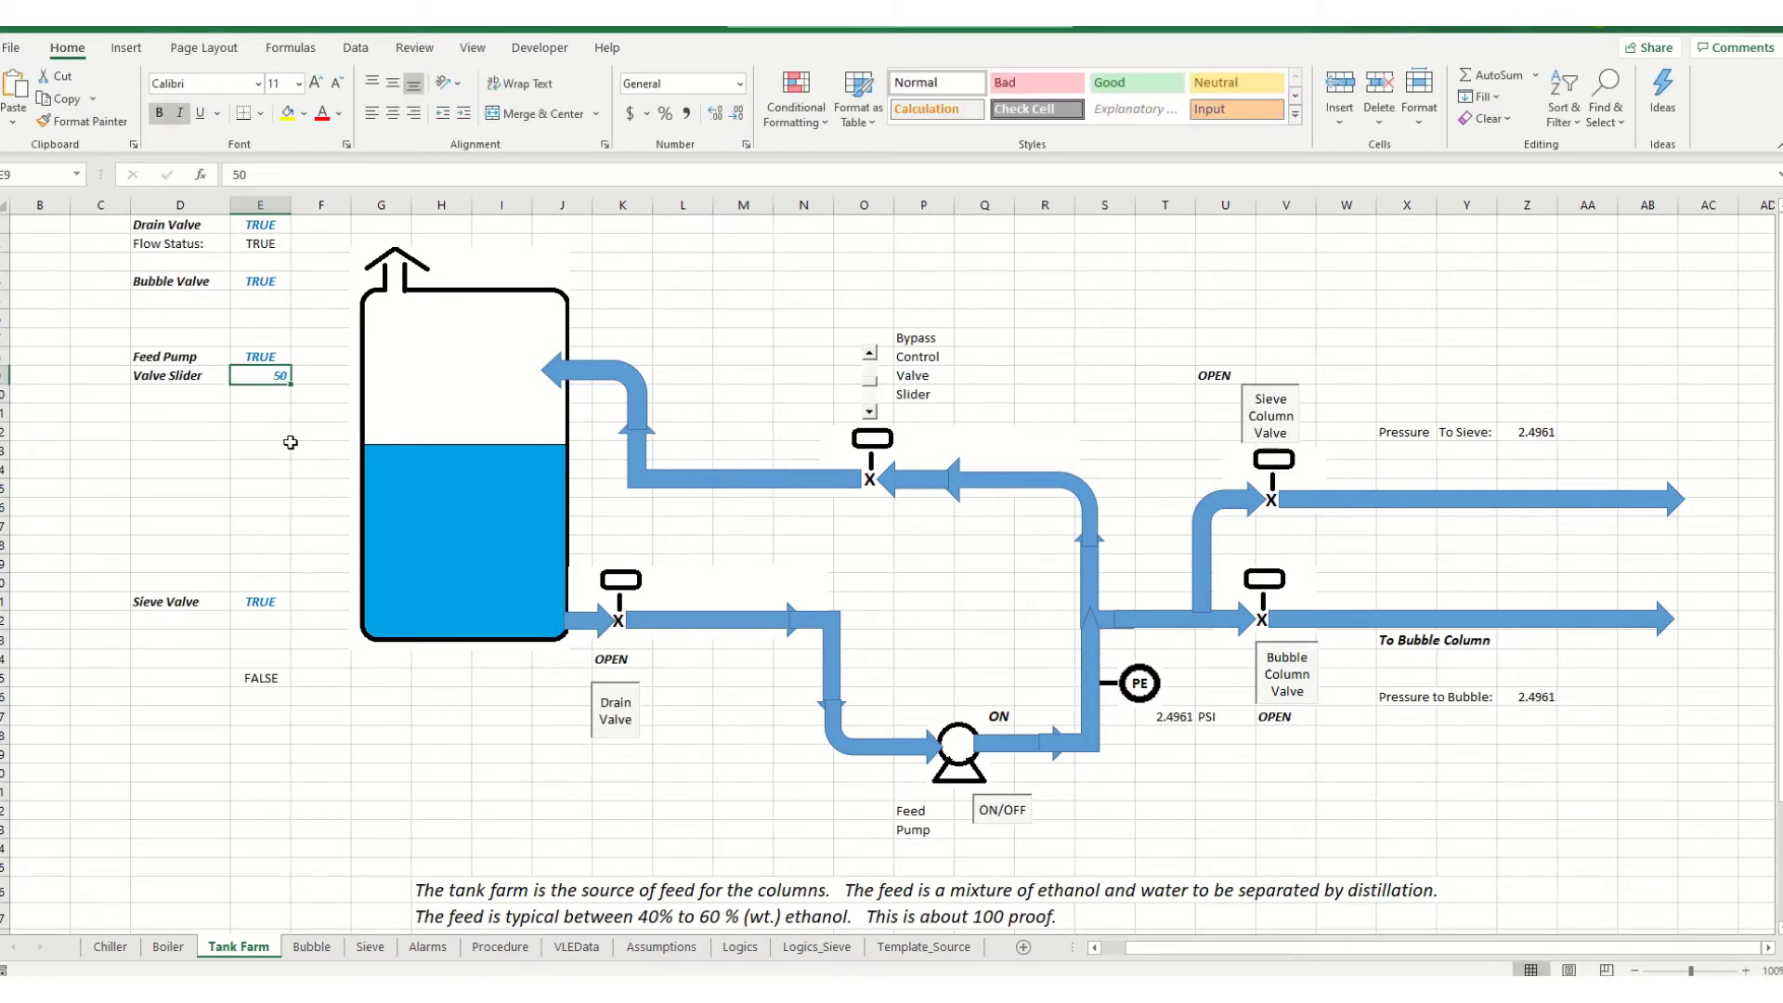
type("25")
key("Return")
key("Up")
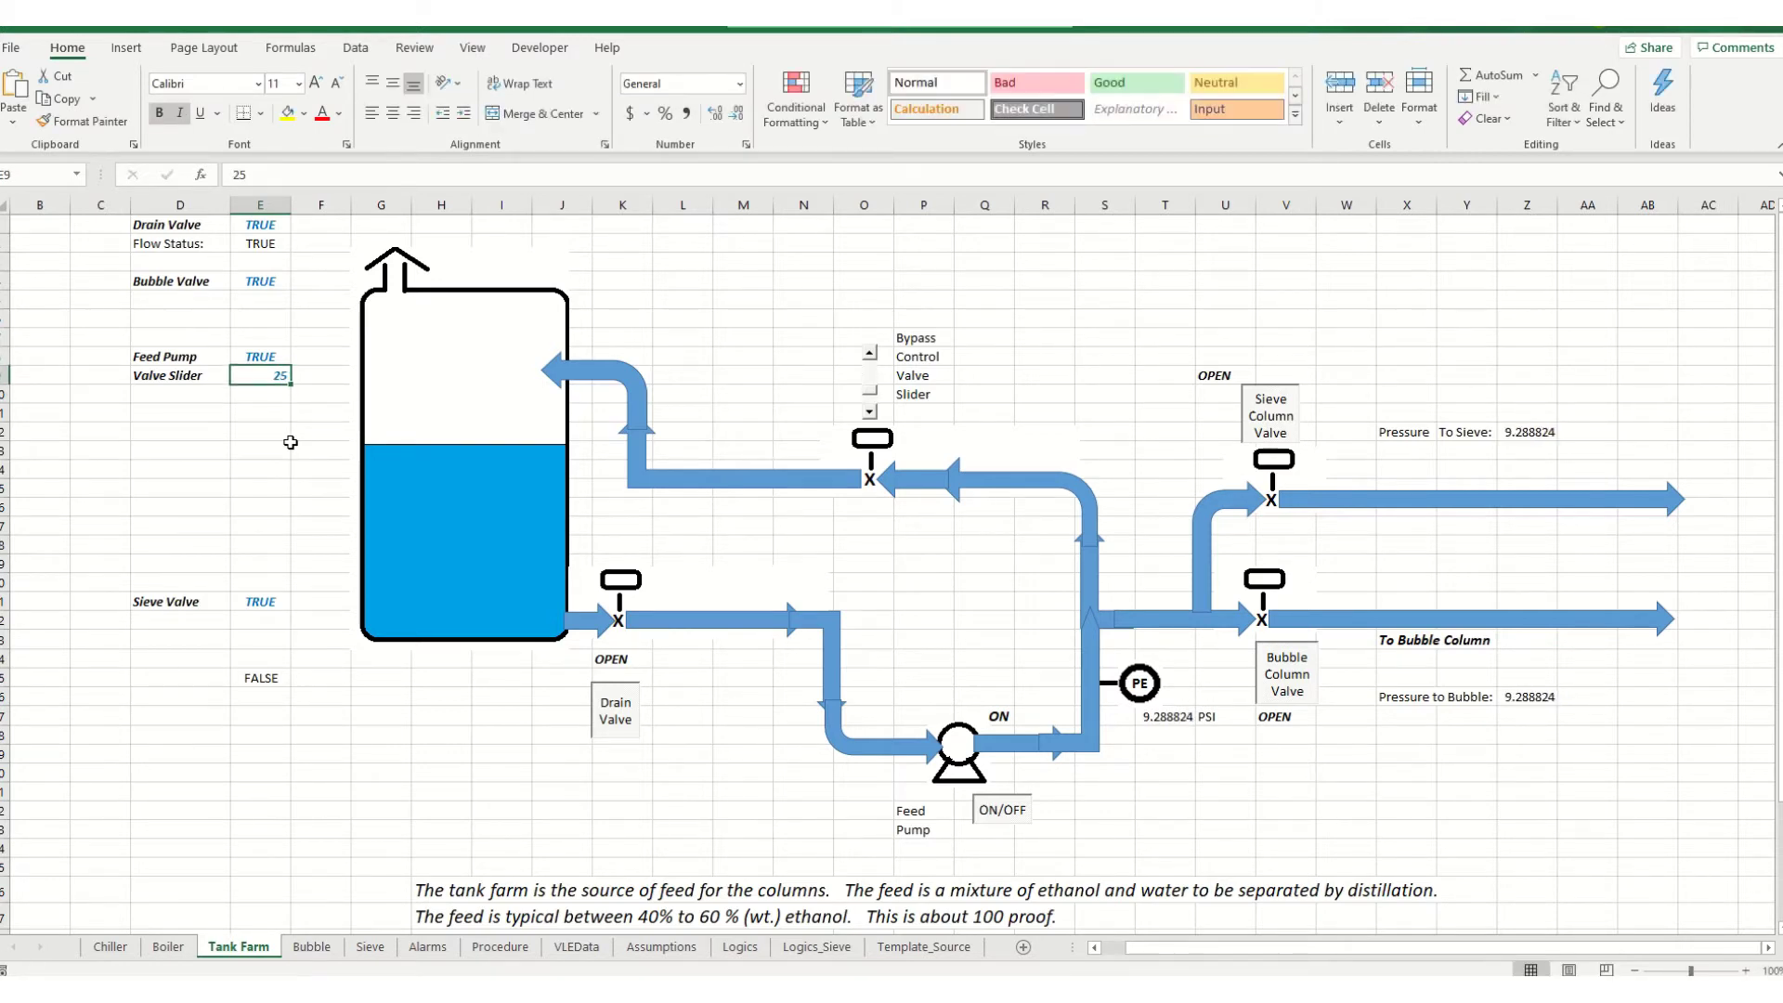
type("12")
key("Return")
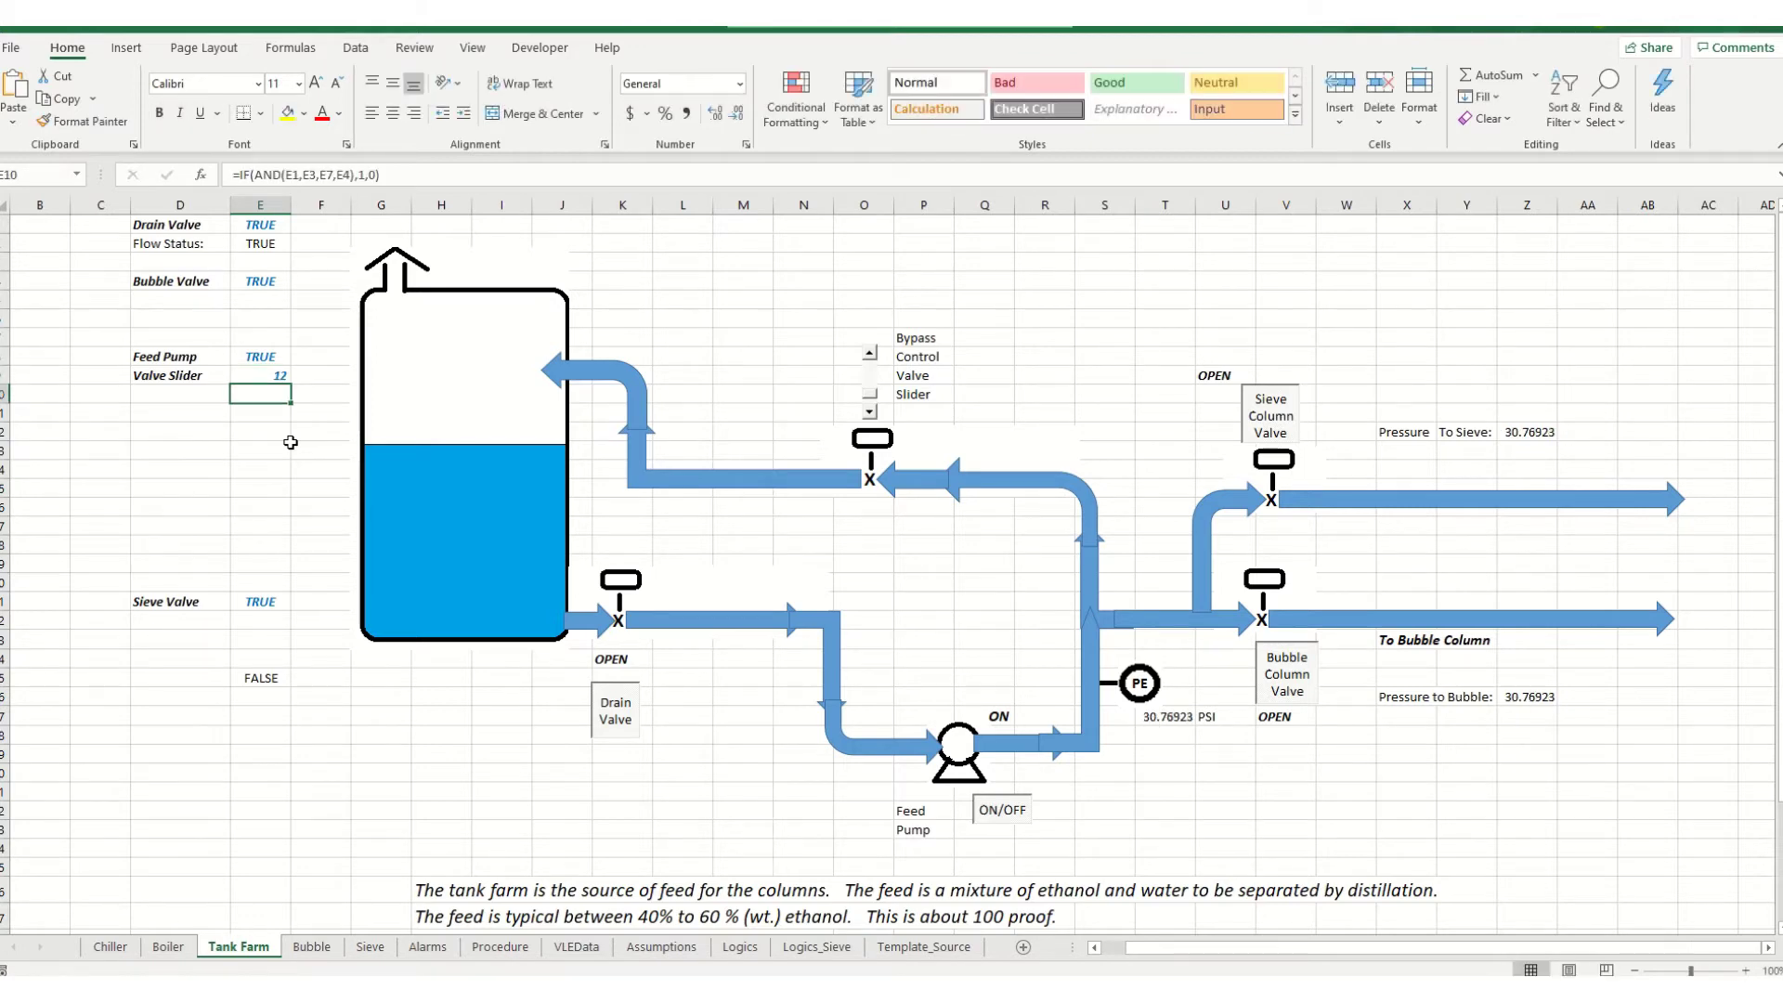
Set the bypass Valve Slider value to 15 on the Tank Farm sheet
key("Up")
type("15")
key("Return")
key("Up")
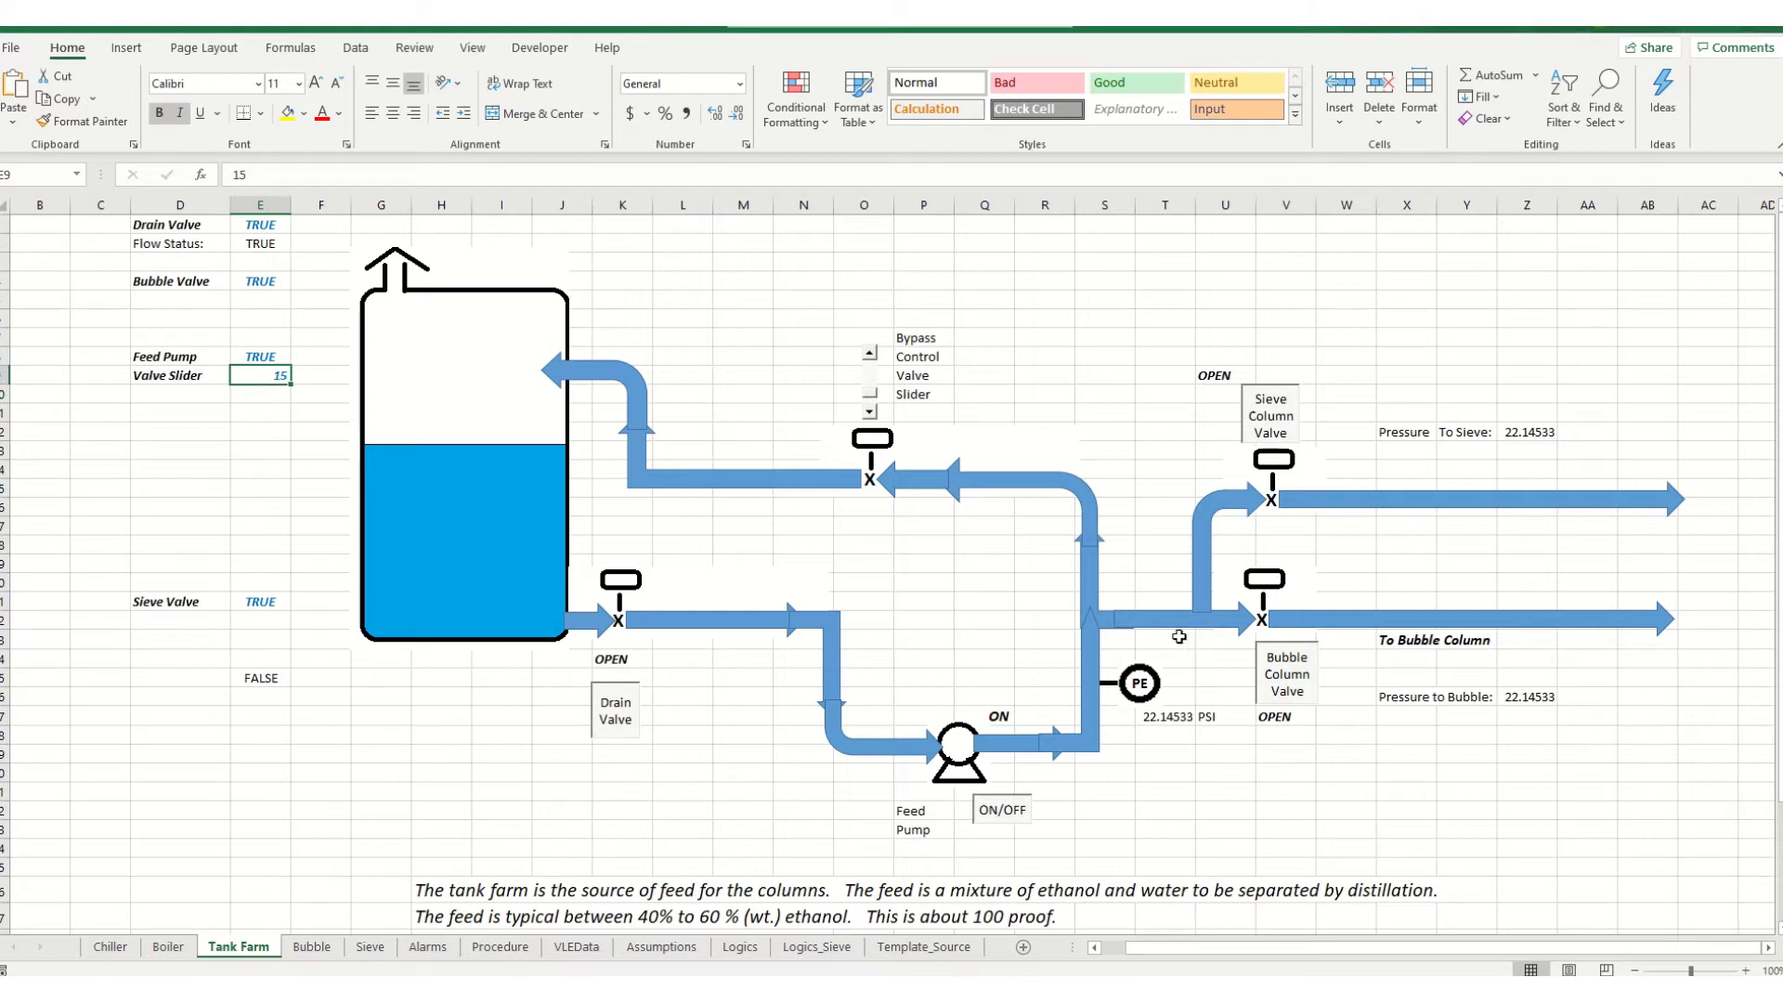
scroll(265, 757, "down", 2)
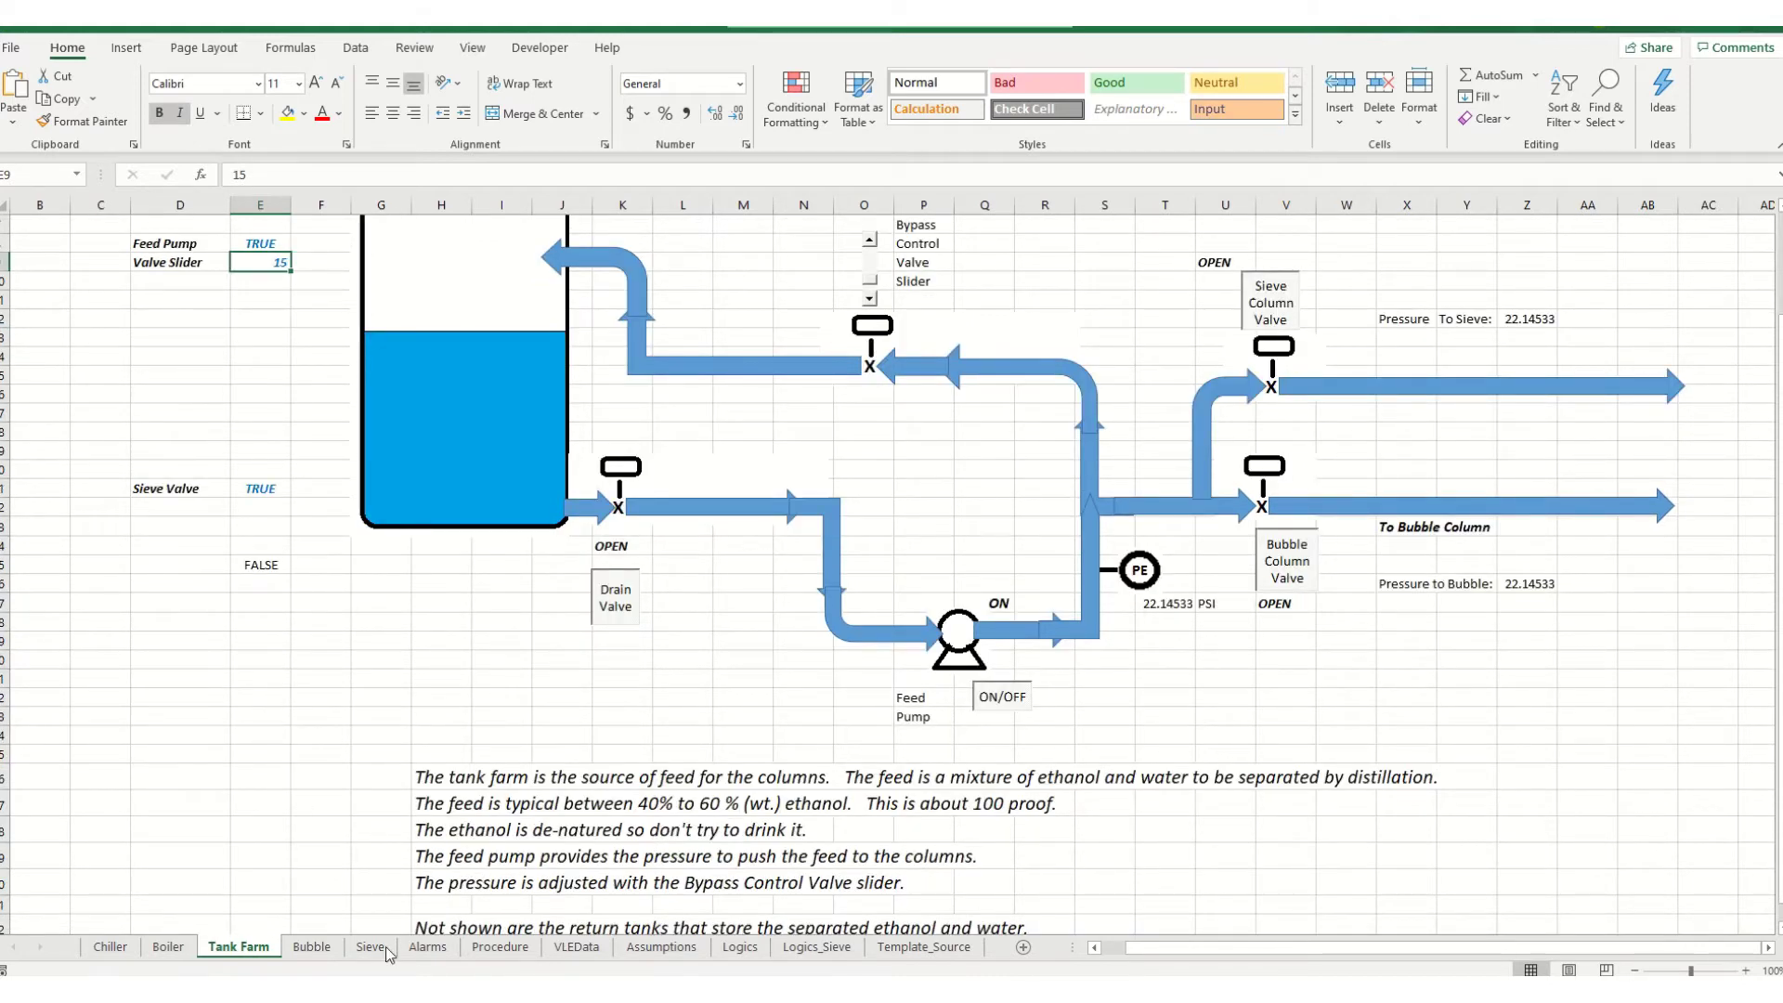
On the Bubble sheet, switch the feed control loop from manual to automatic mode and back to manual
left_click(312, 947)
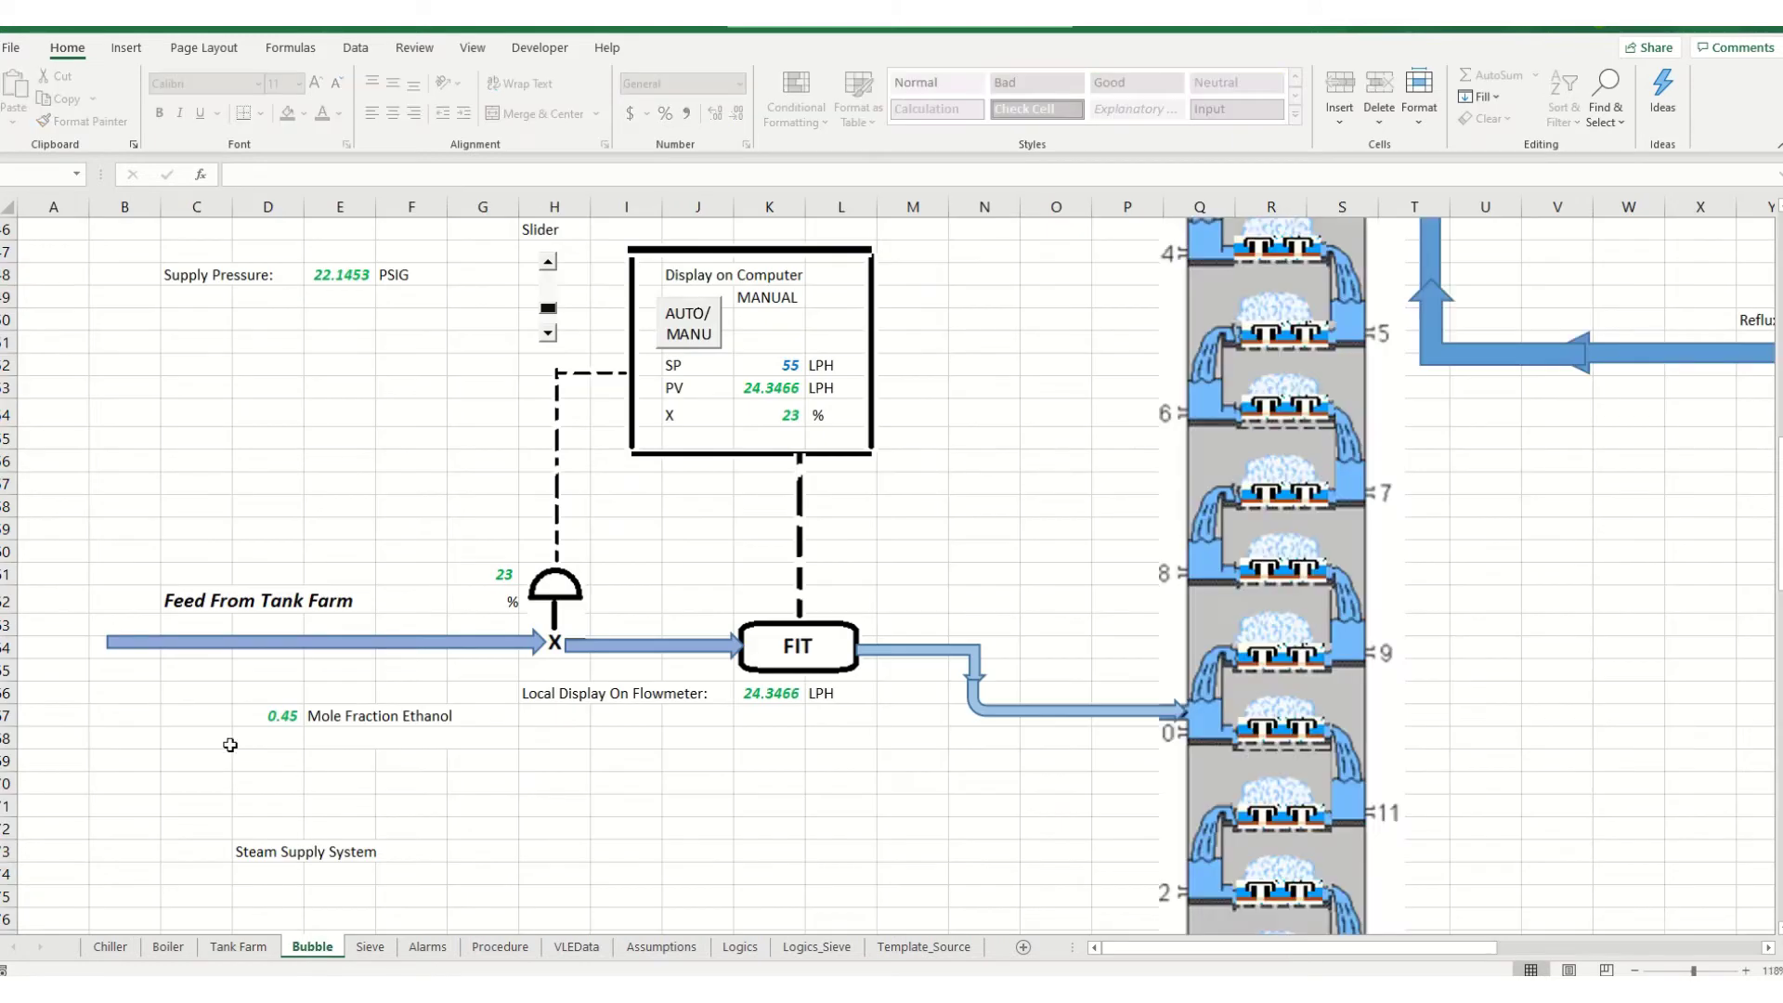
scroll(231, 745, "up", 3)
scroll(230, 745, "down", 2)
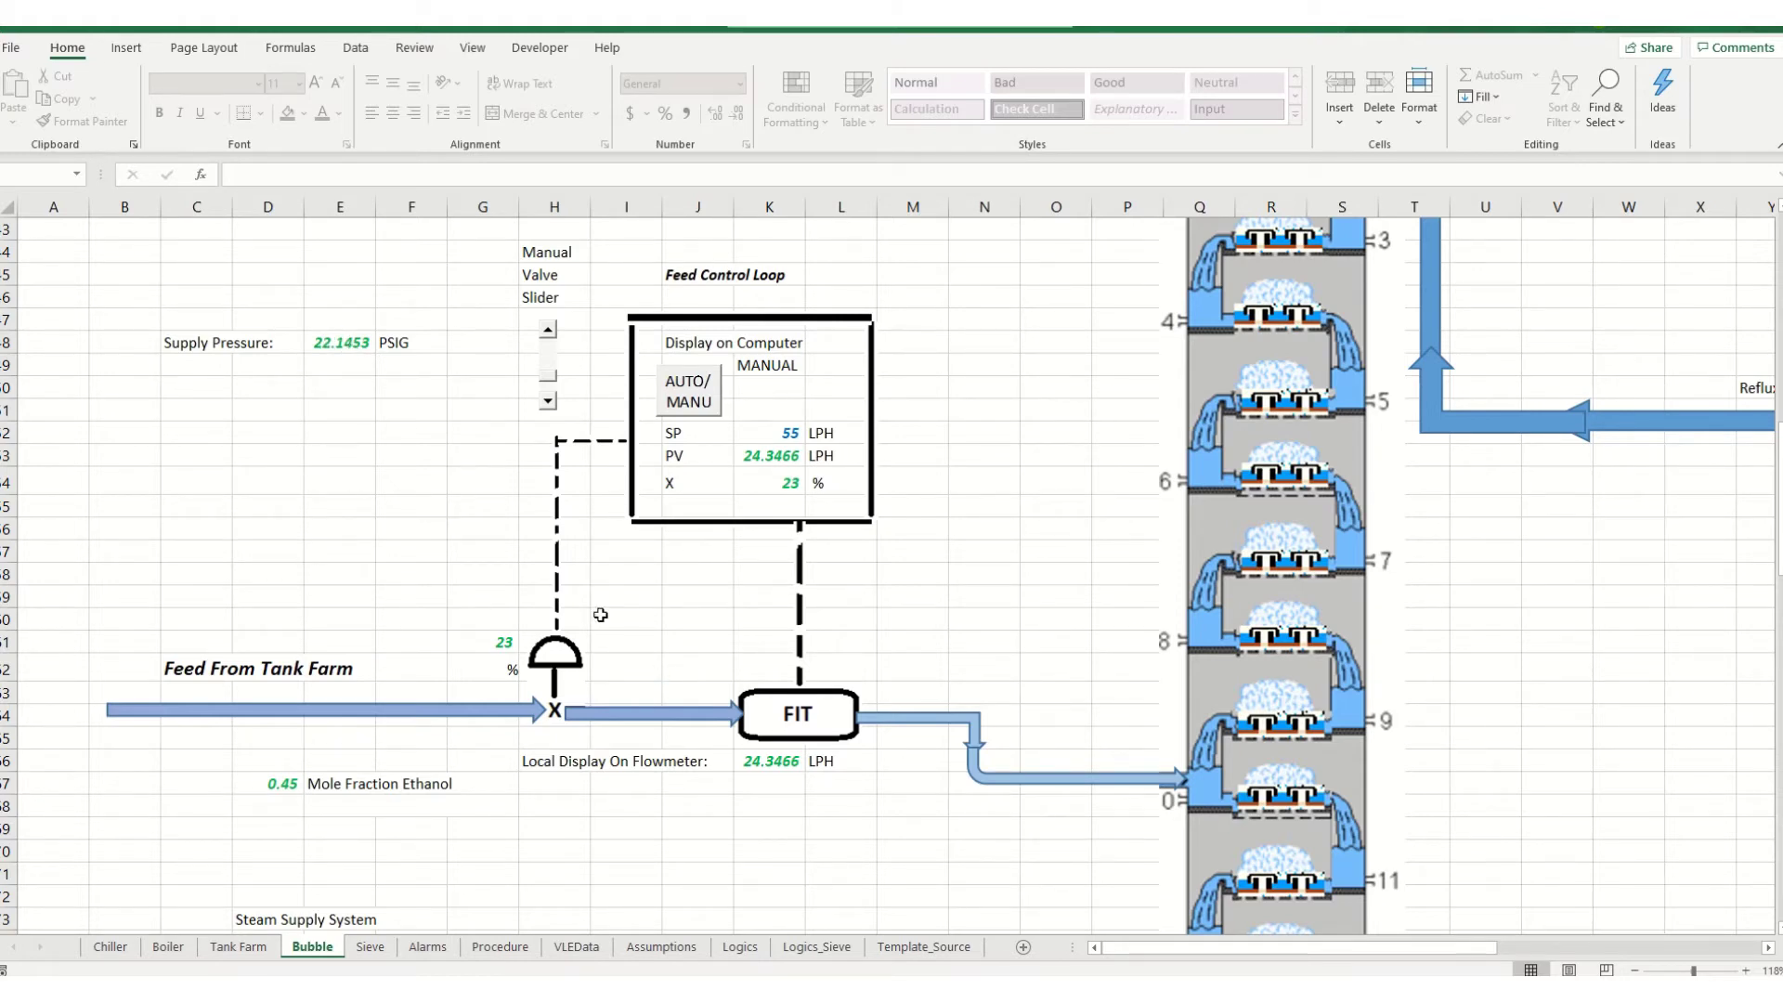
left_click(685, 411)
left_click(685, 411)
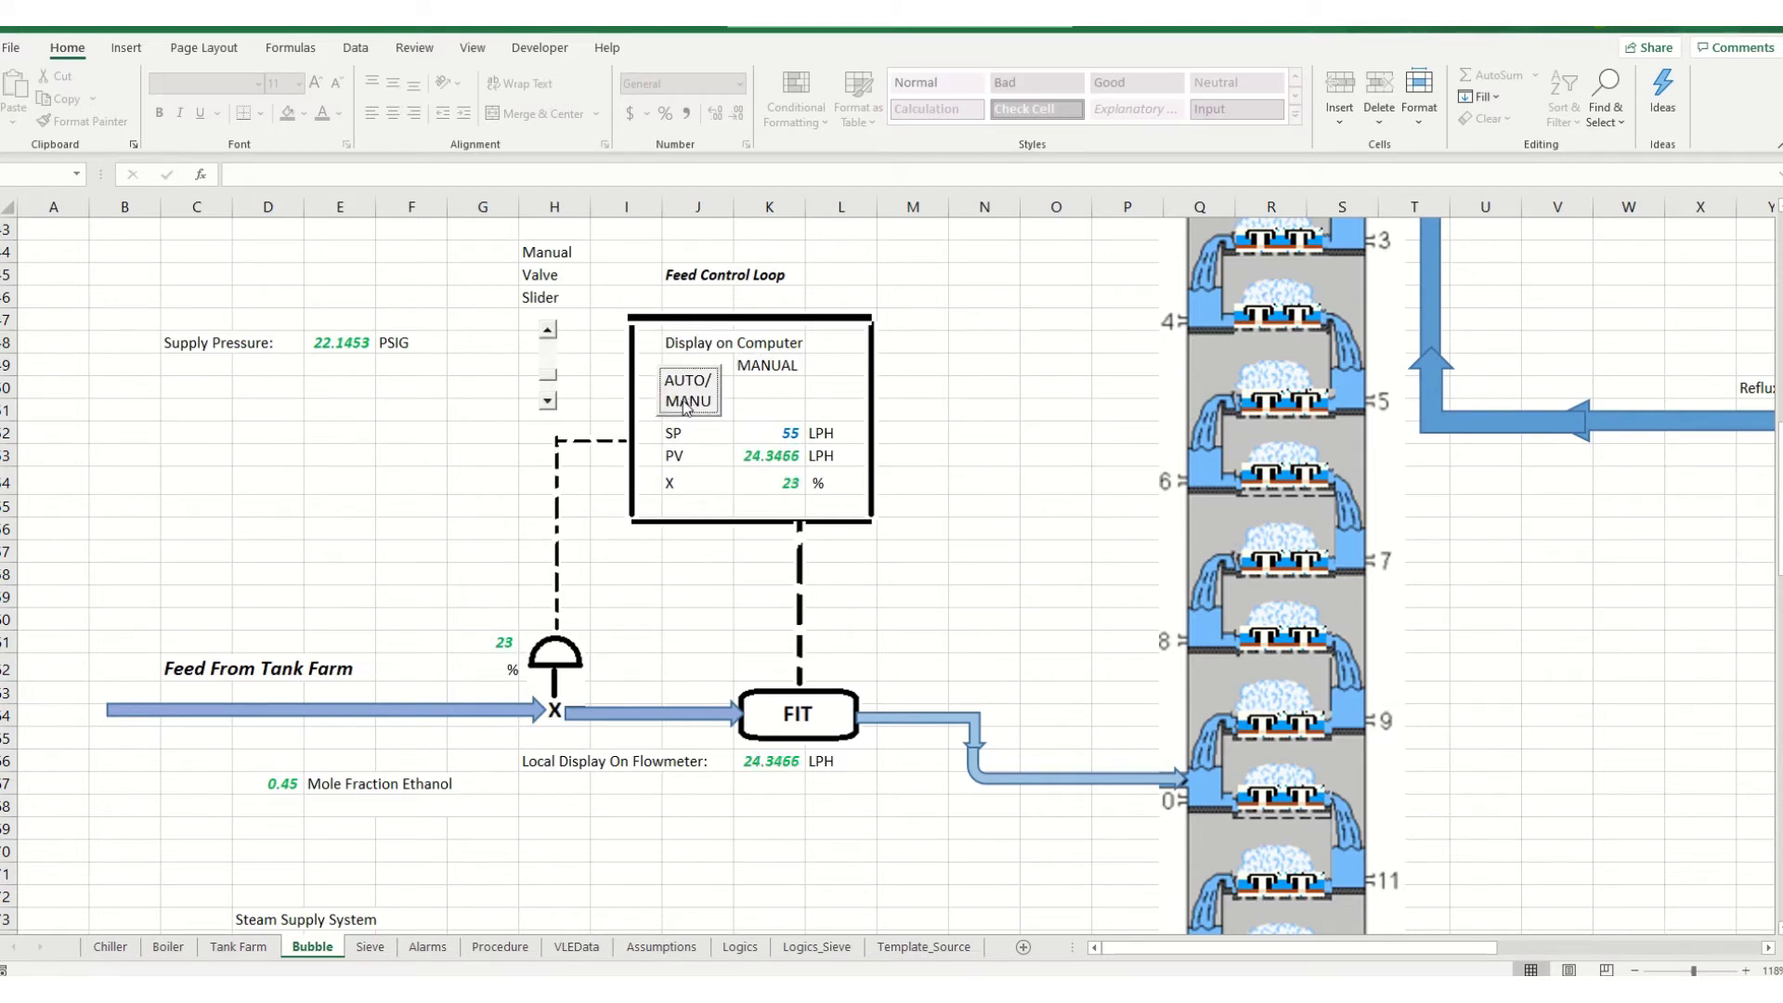
Raise the Feed Control Loop's manual valve slider in stages to 38 %
left_click(547, 347)
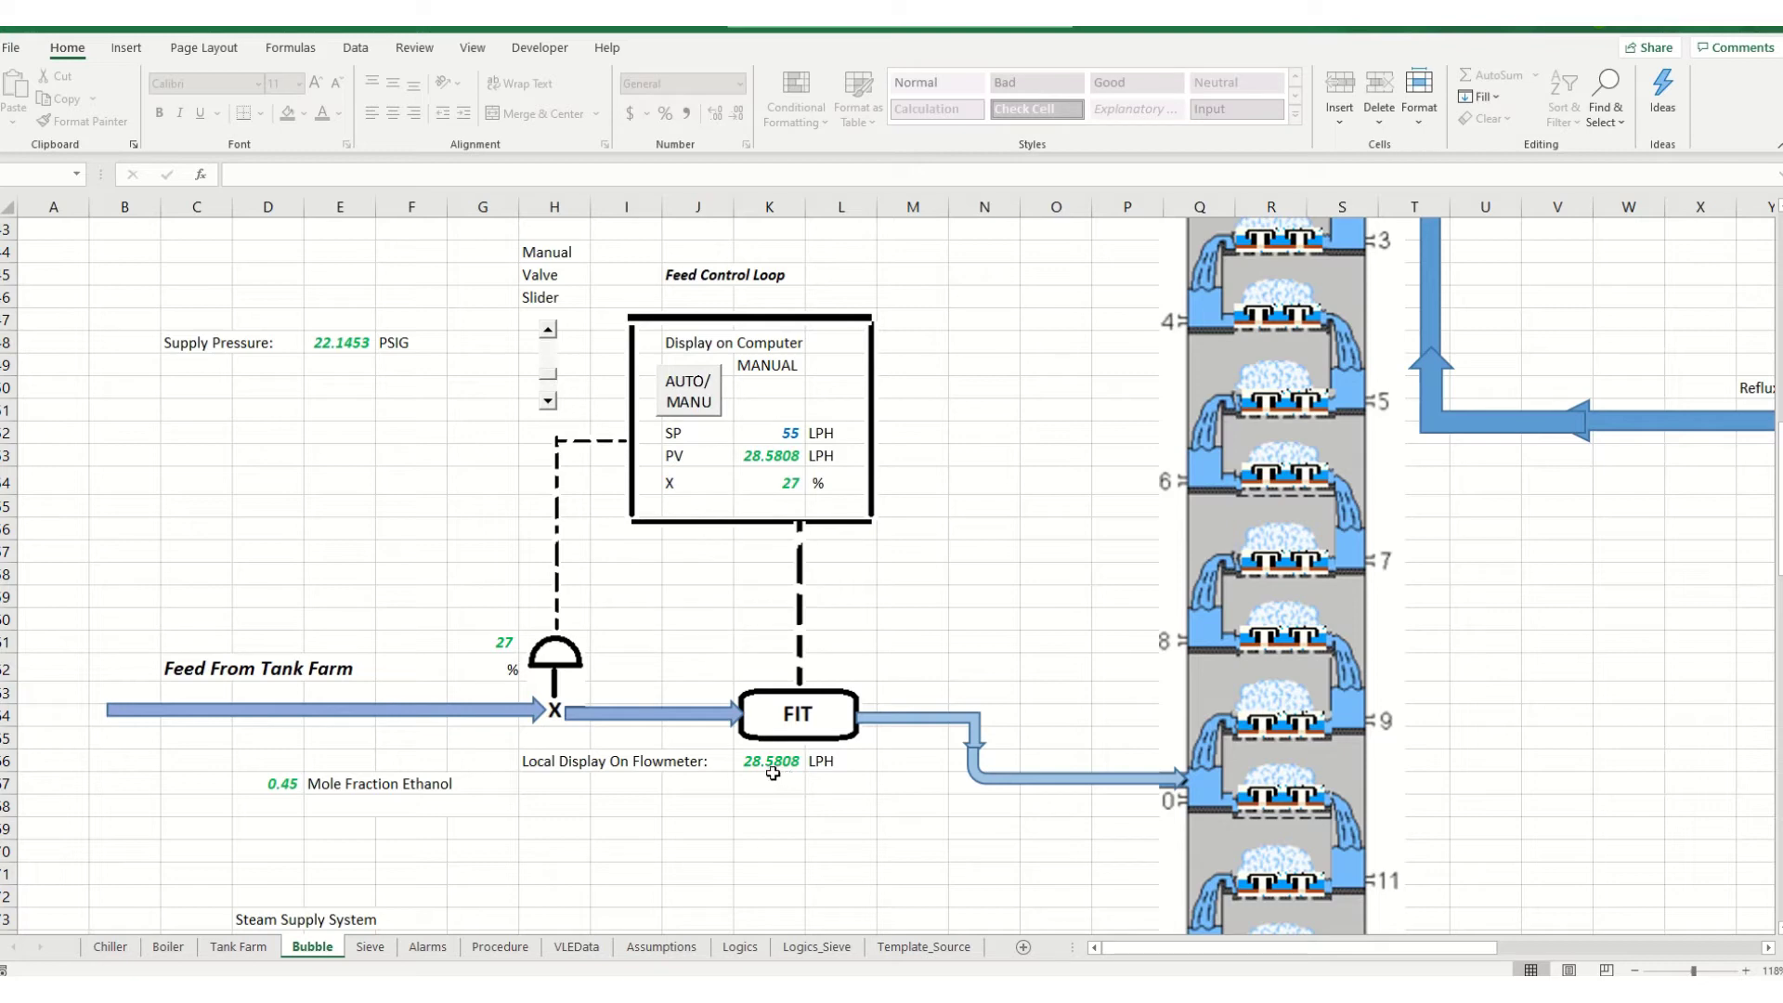
left_click(549, 342)
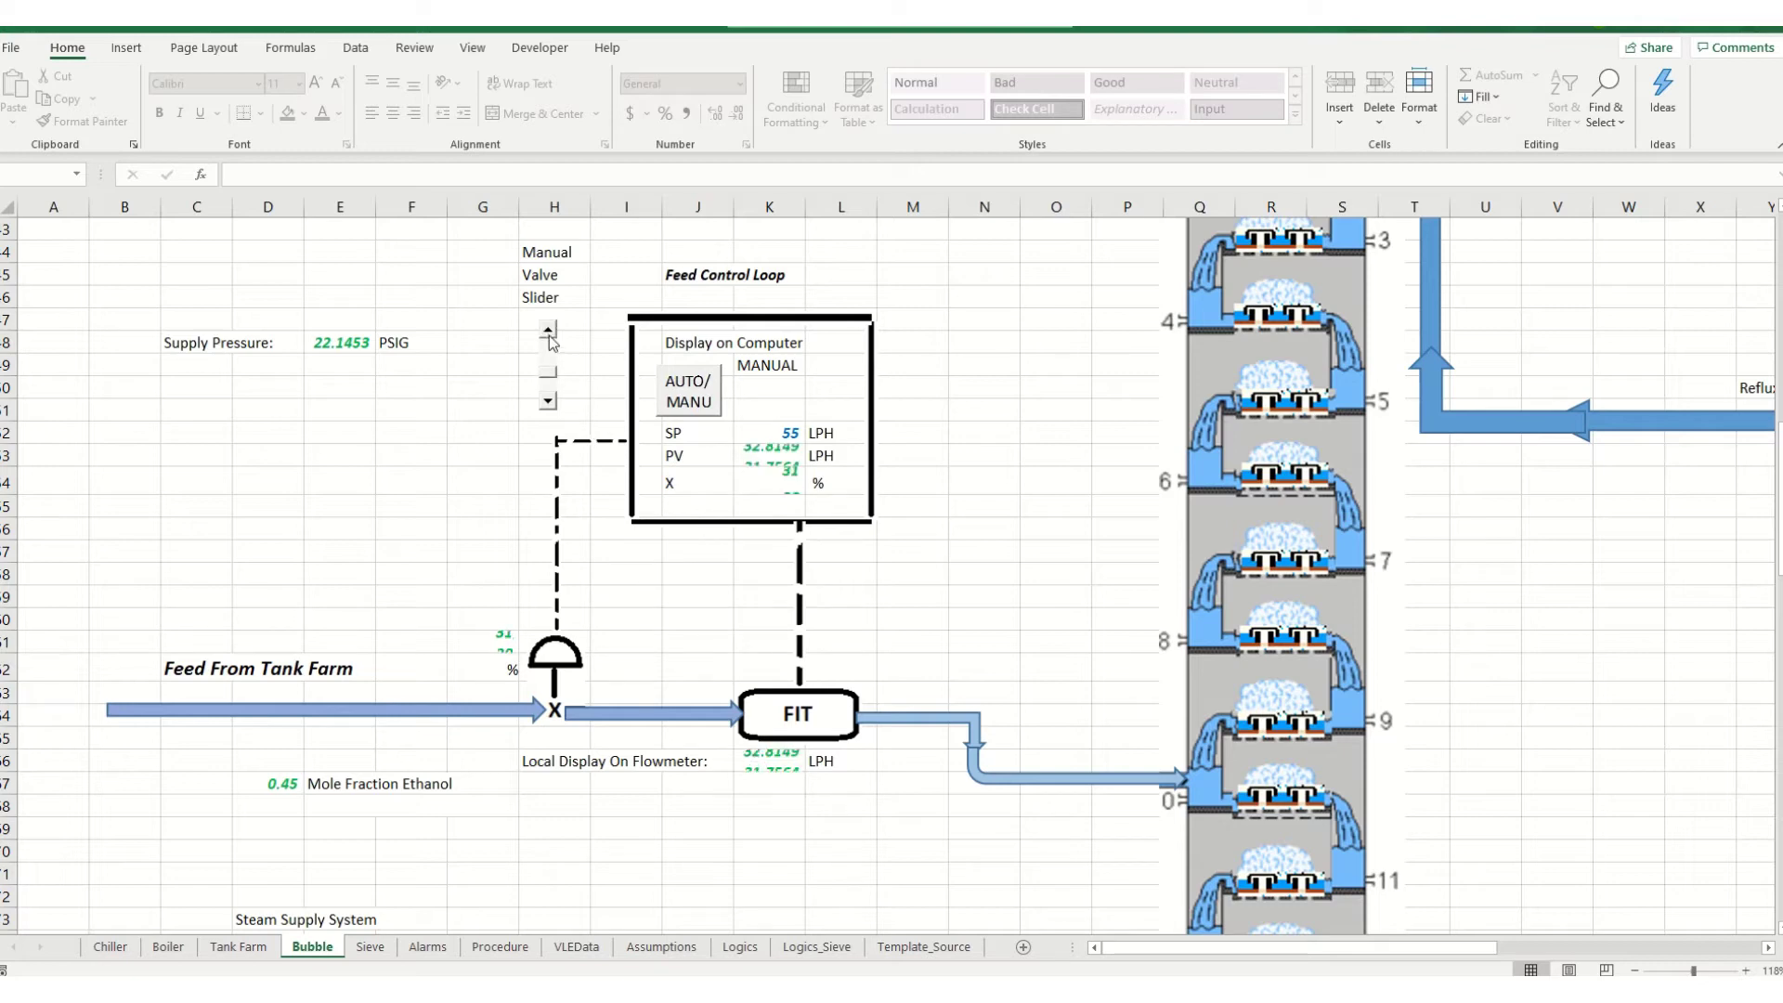
left_click(549, 343)
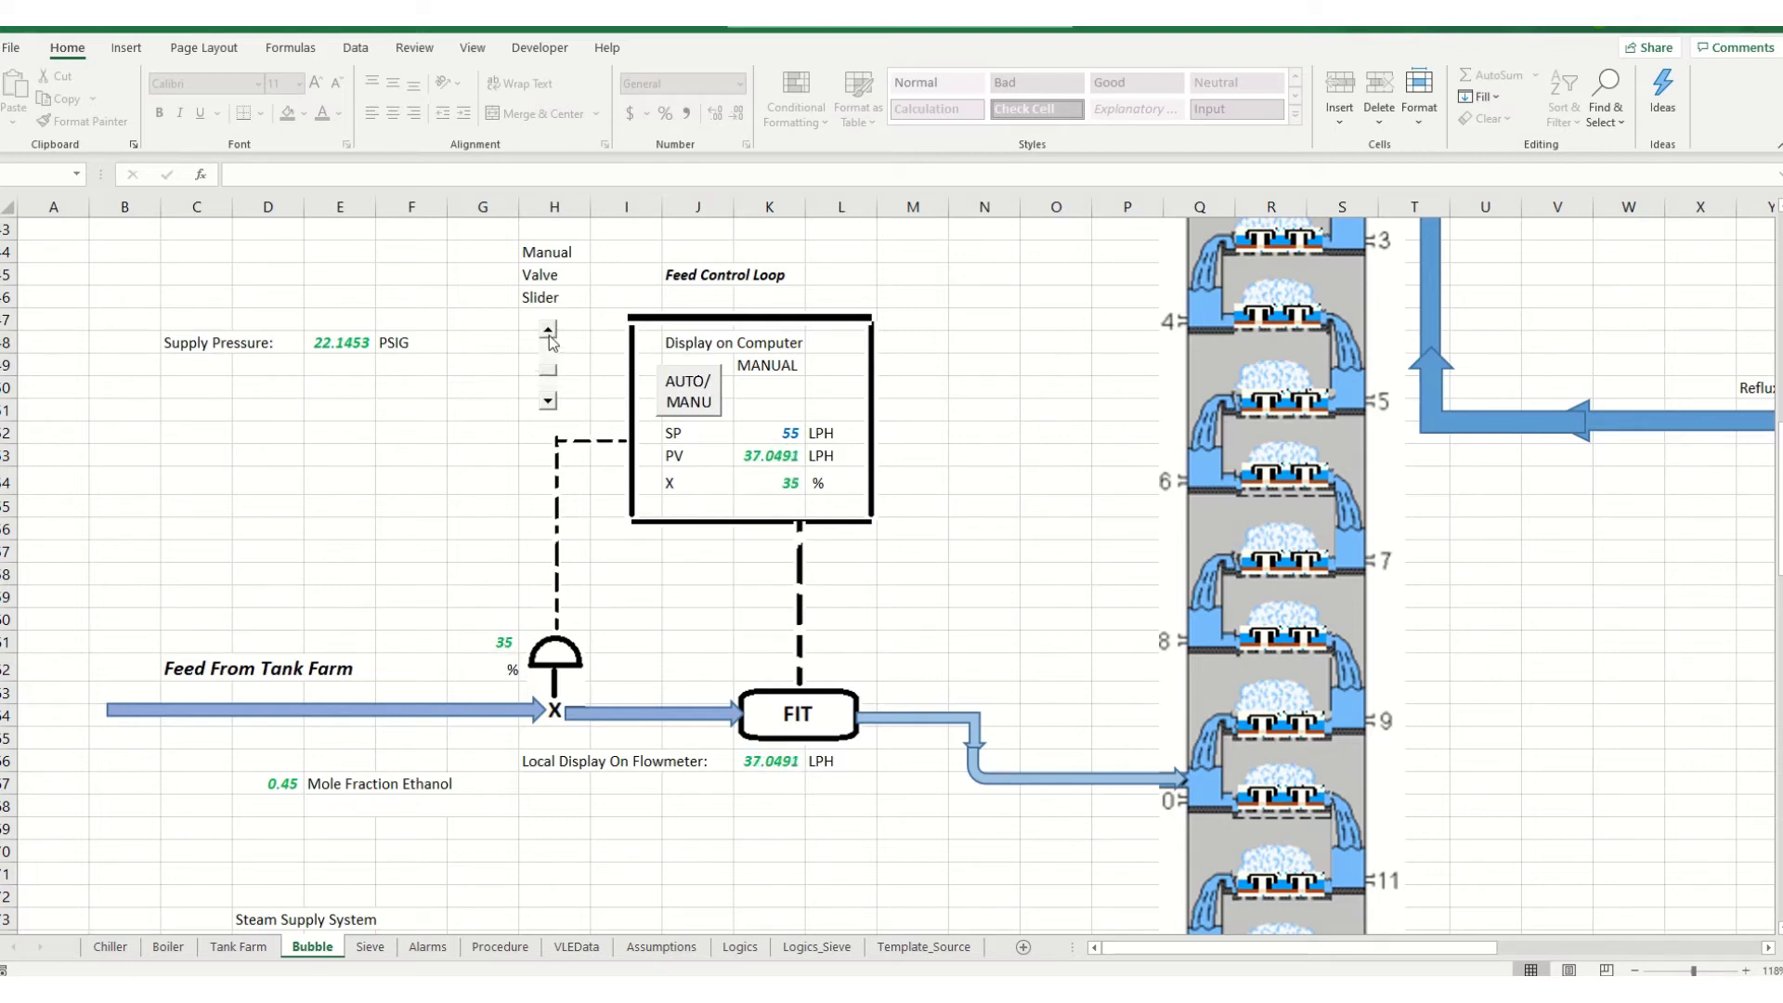
left_click(549, 338)
left_click(549, 338)
left_click(548, 338)
Switch the Feed Control Loop to automatic mode and set its setpoint to 50 LPH
left_click(689, 391)
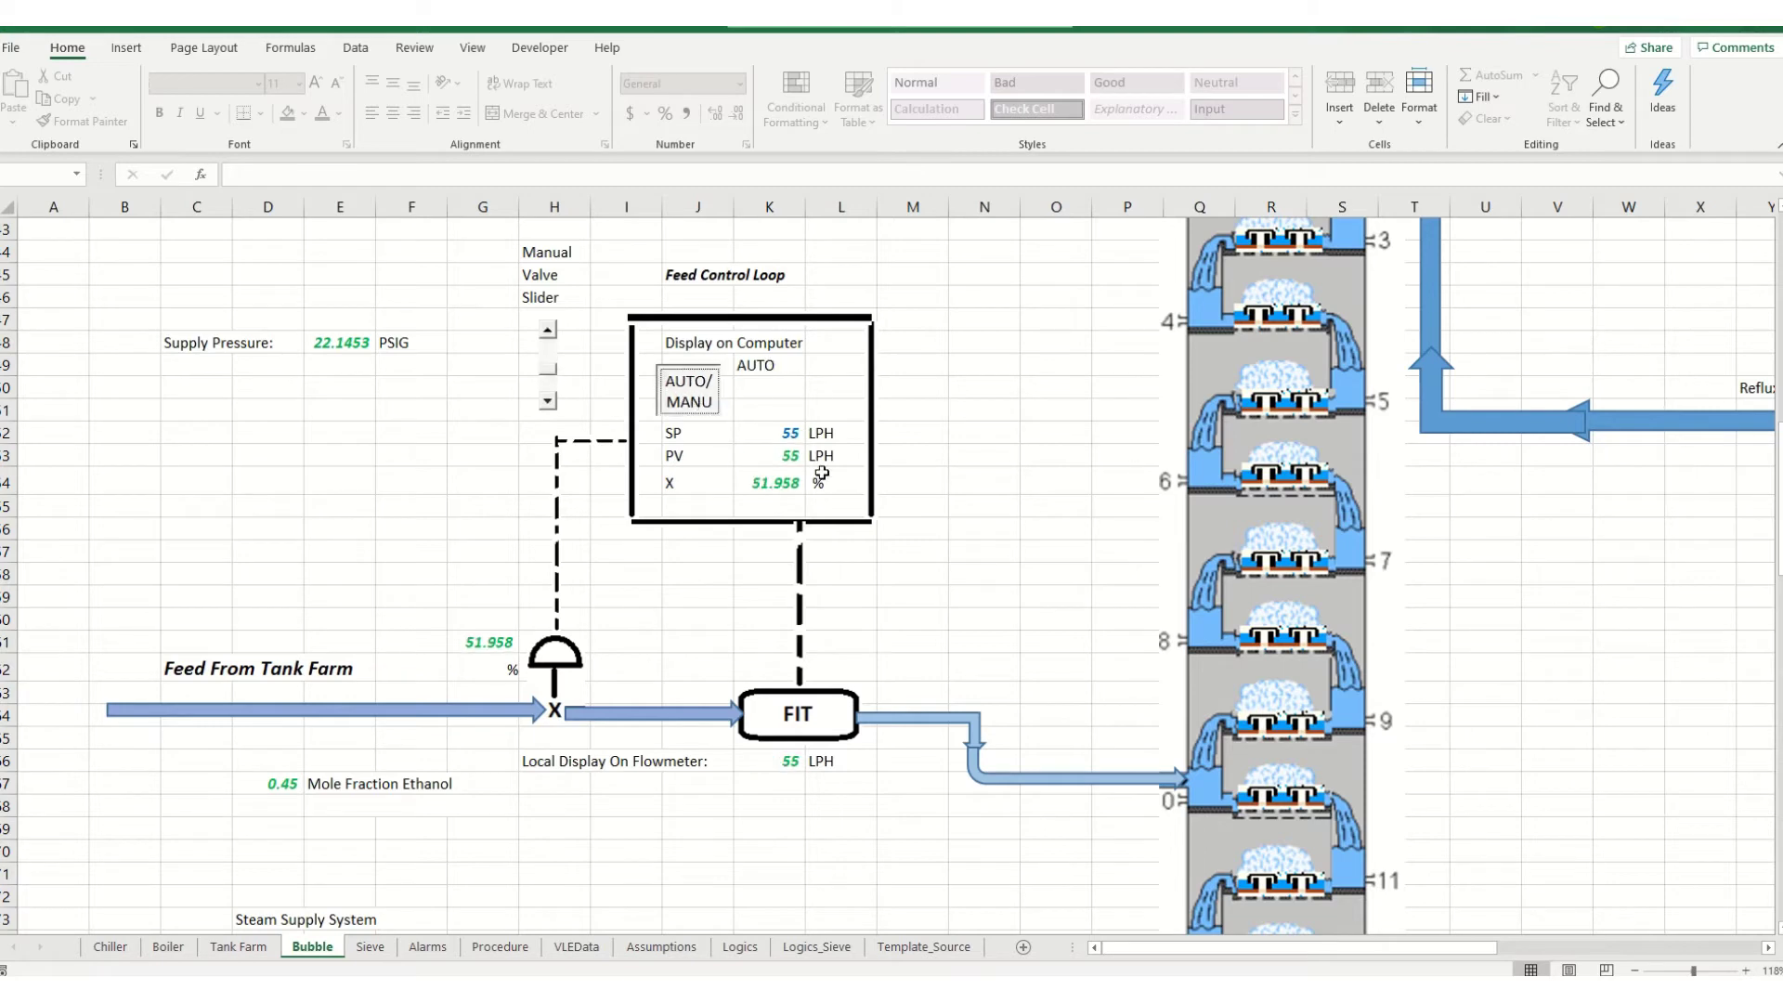
left_click(771, 433)
type("50")
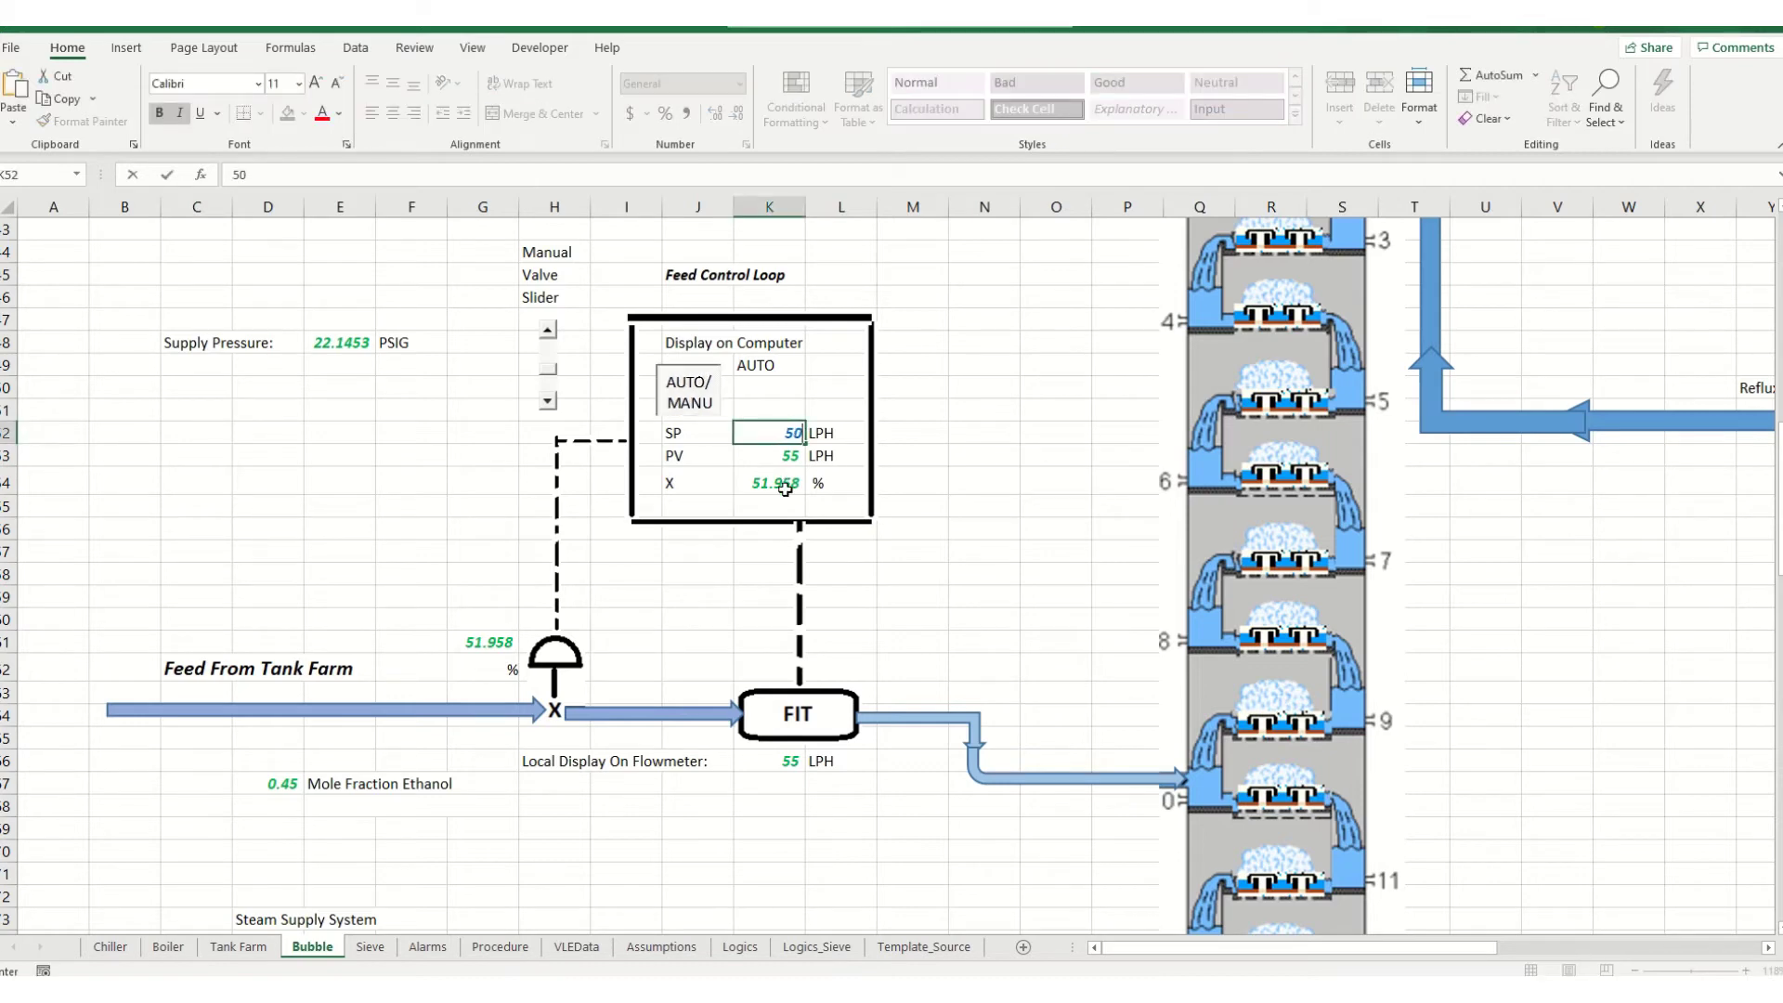
key("Return")
key("Up")
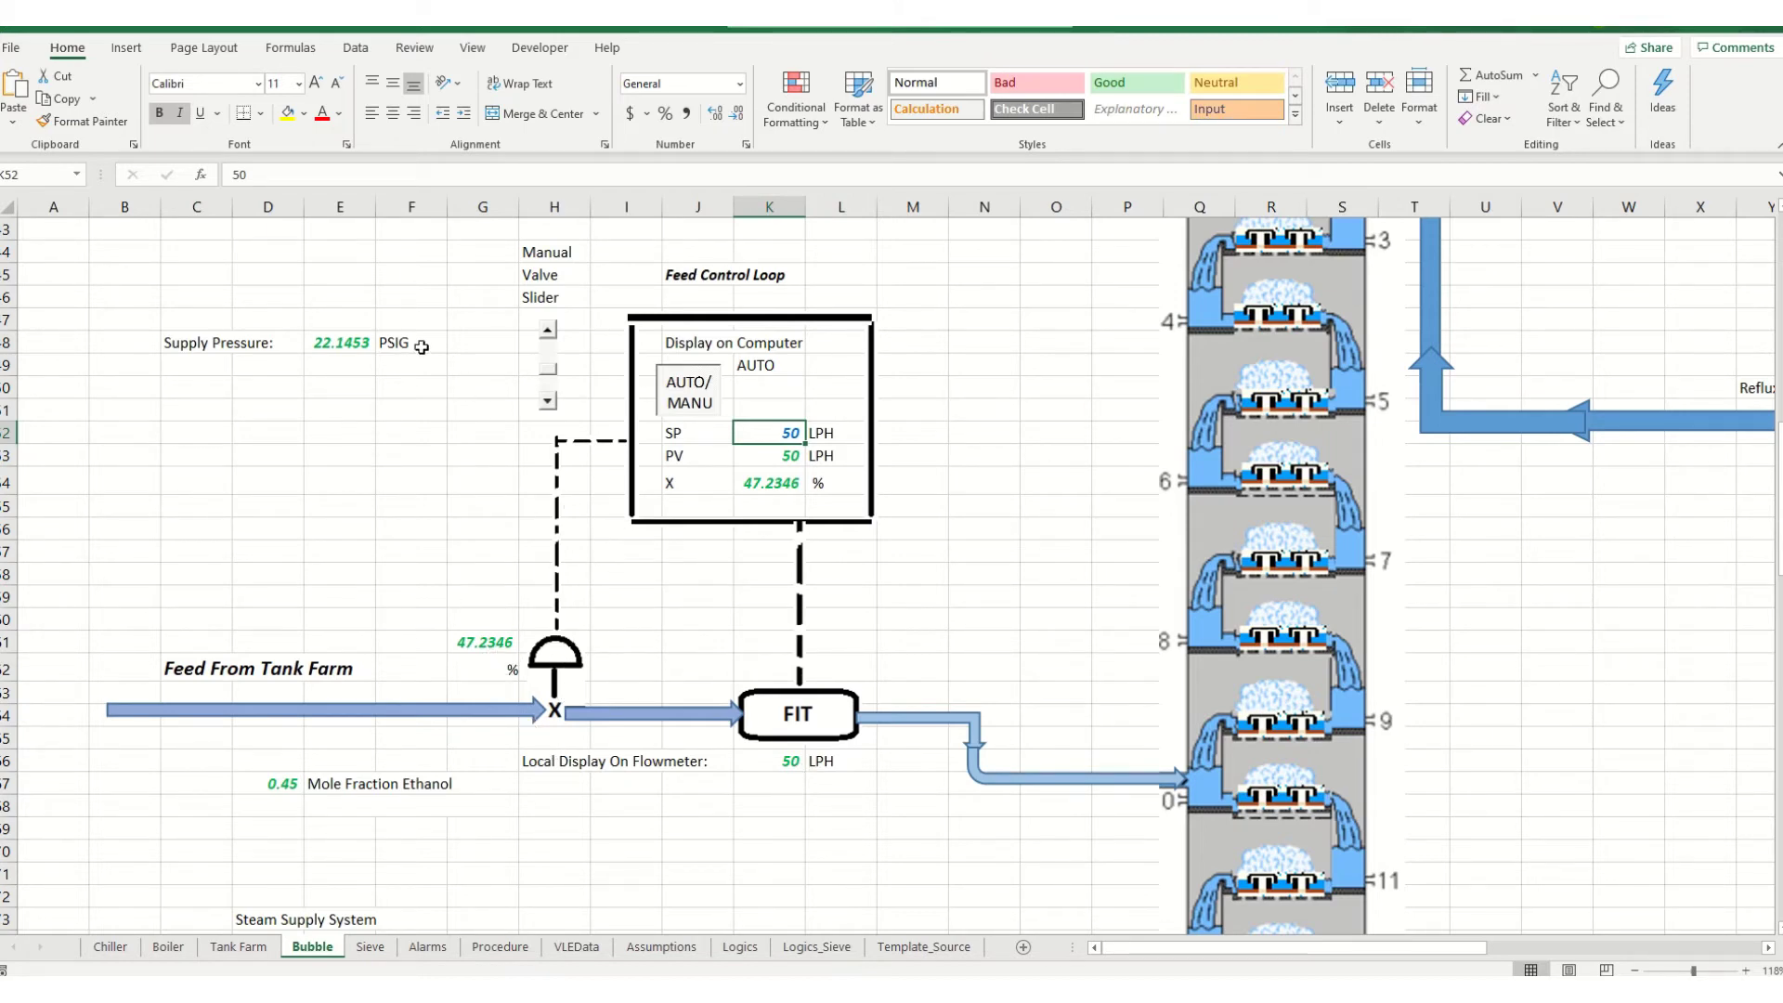
In the Feed Loop cells in the sheet's first rows, set AUTO? to FALSE and Feed Flow Slider to 40
scroll(900, 569, "up", 13)
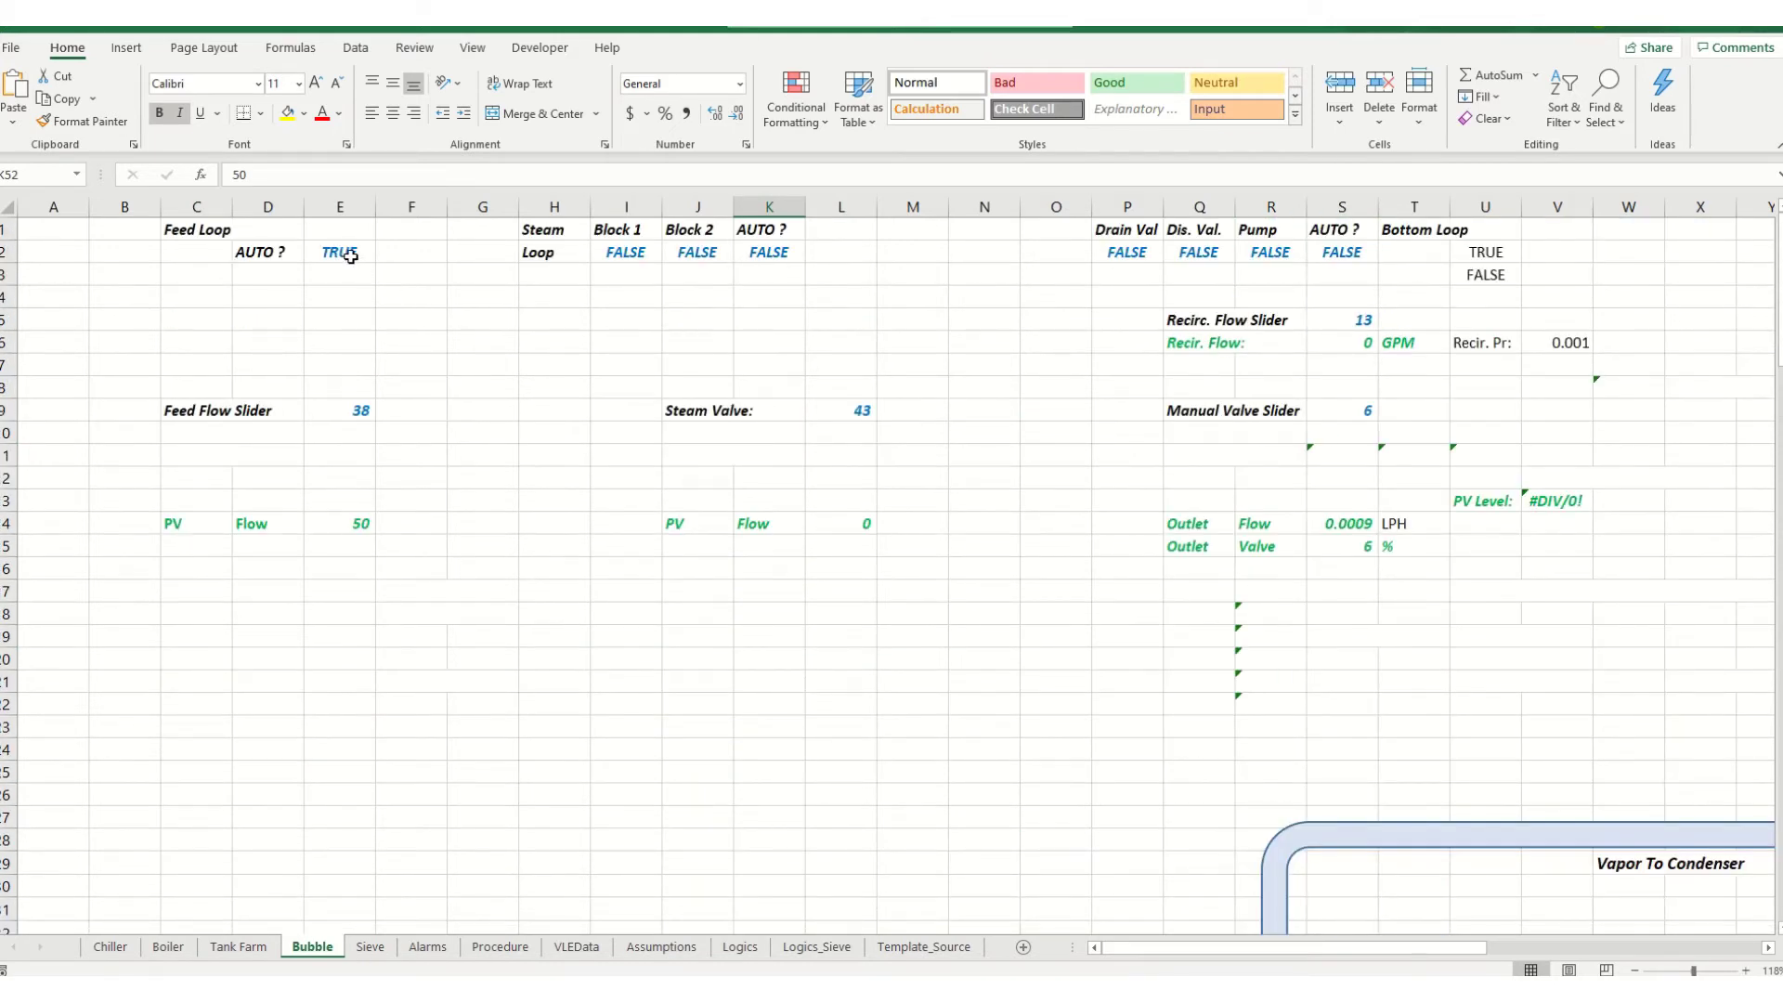
left_click(354, 252)
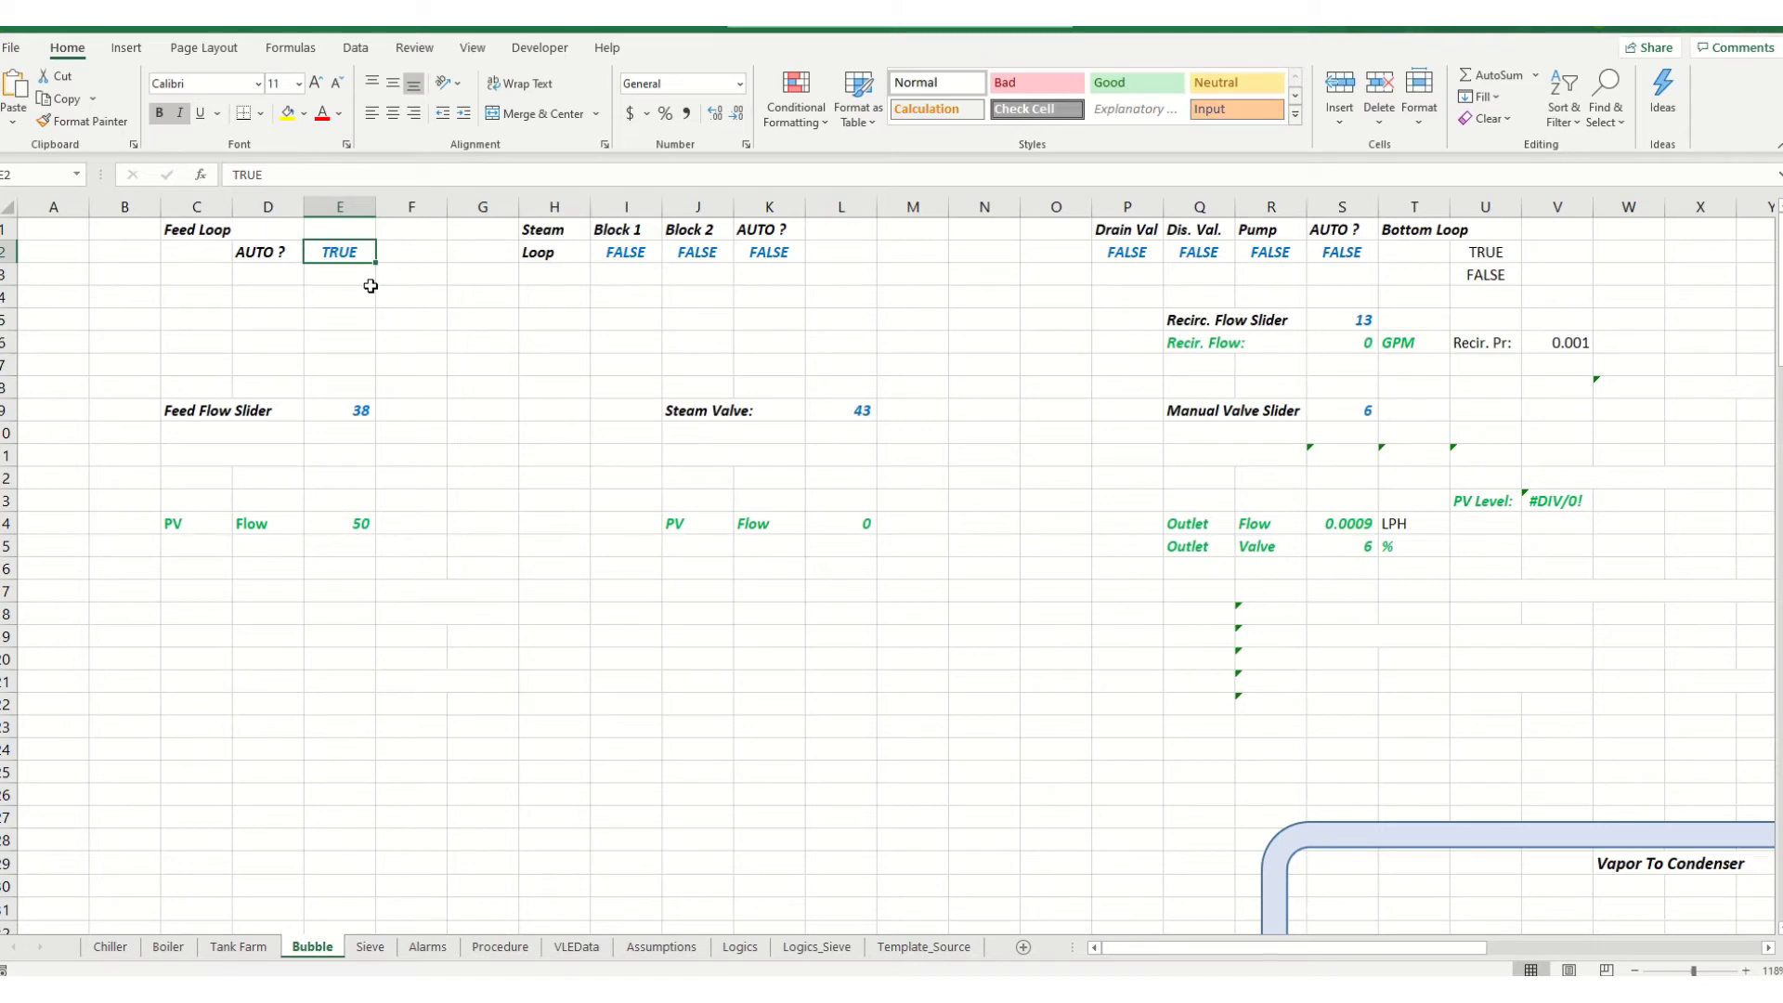
type("FA")
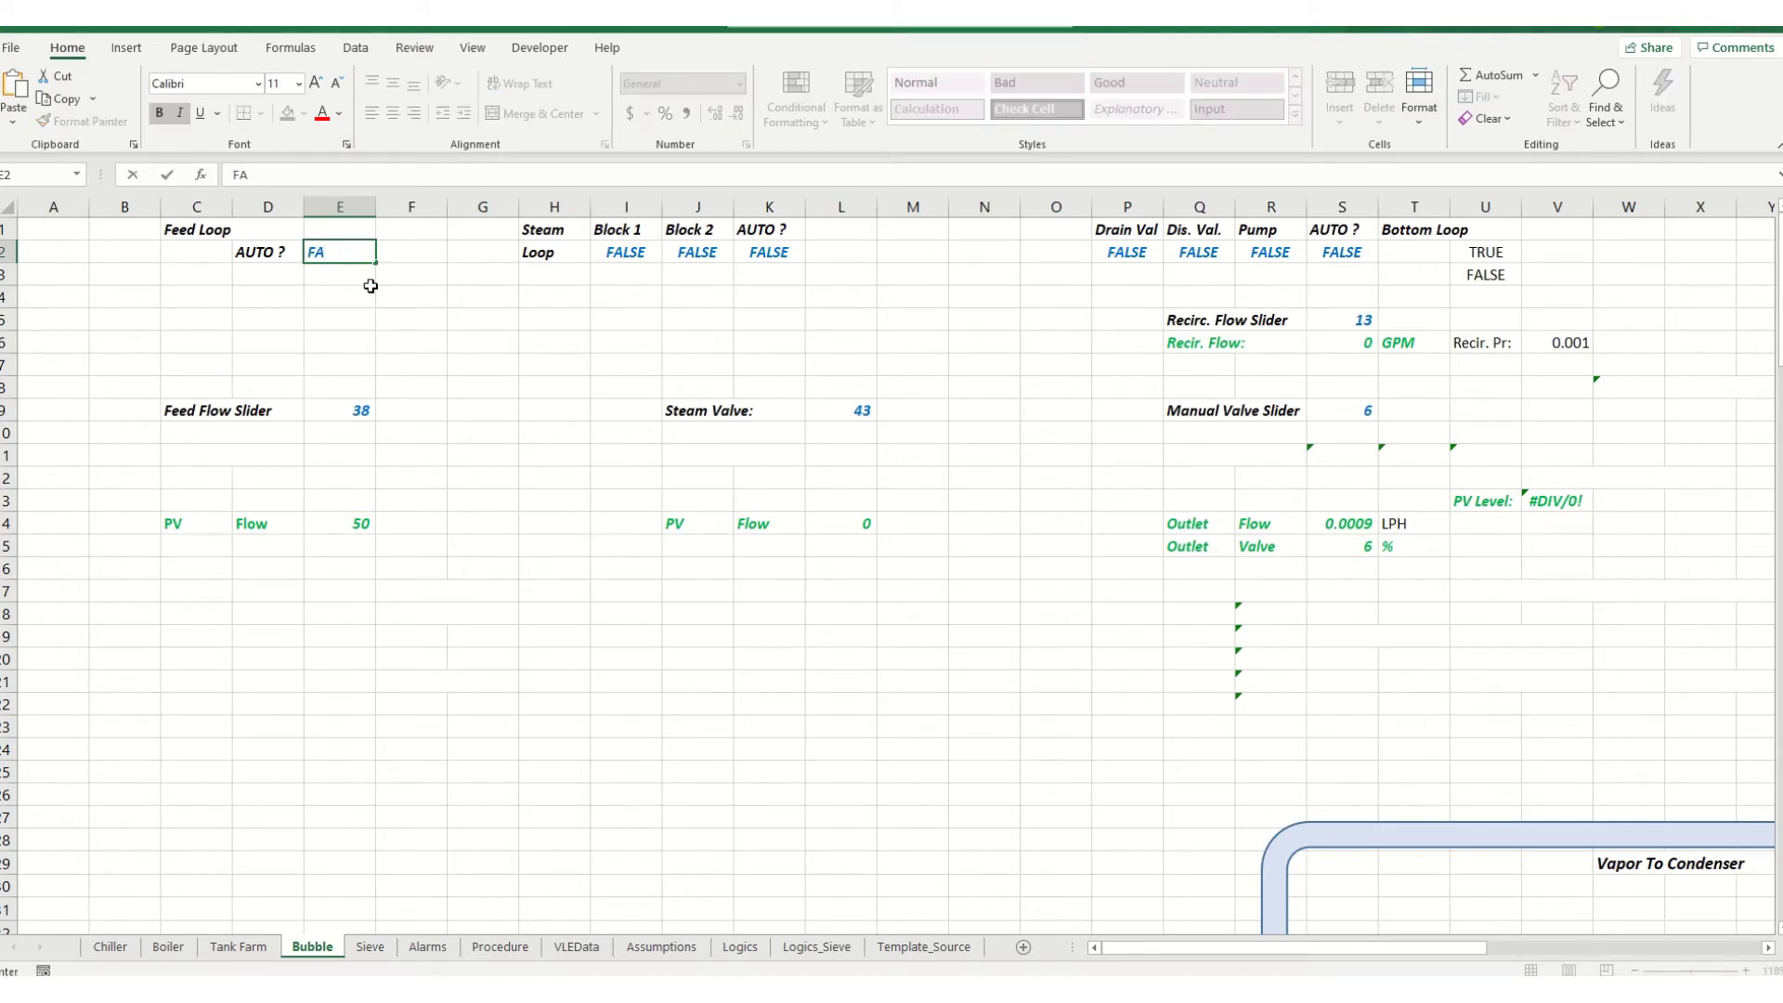
type("LSE")
key("Return")
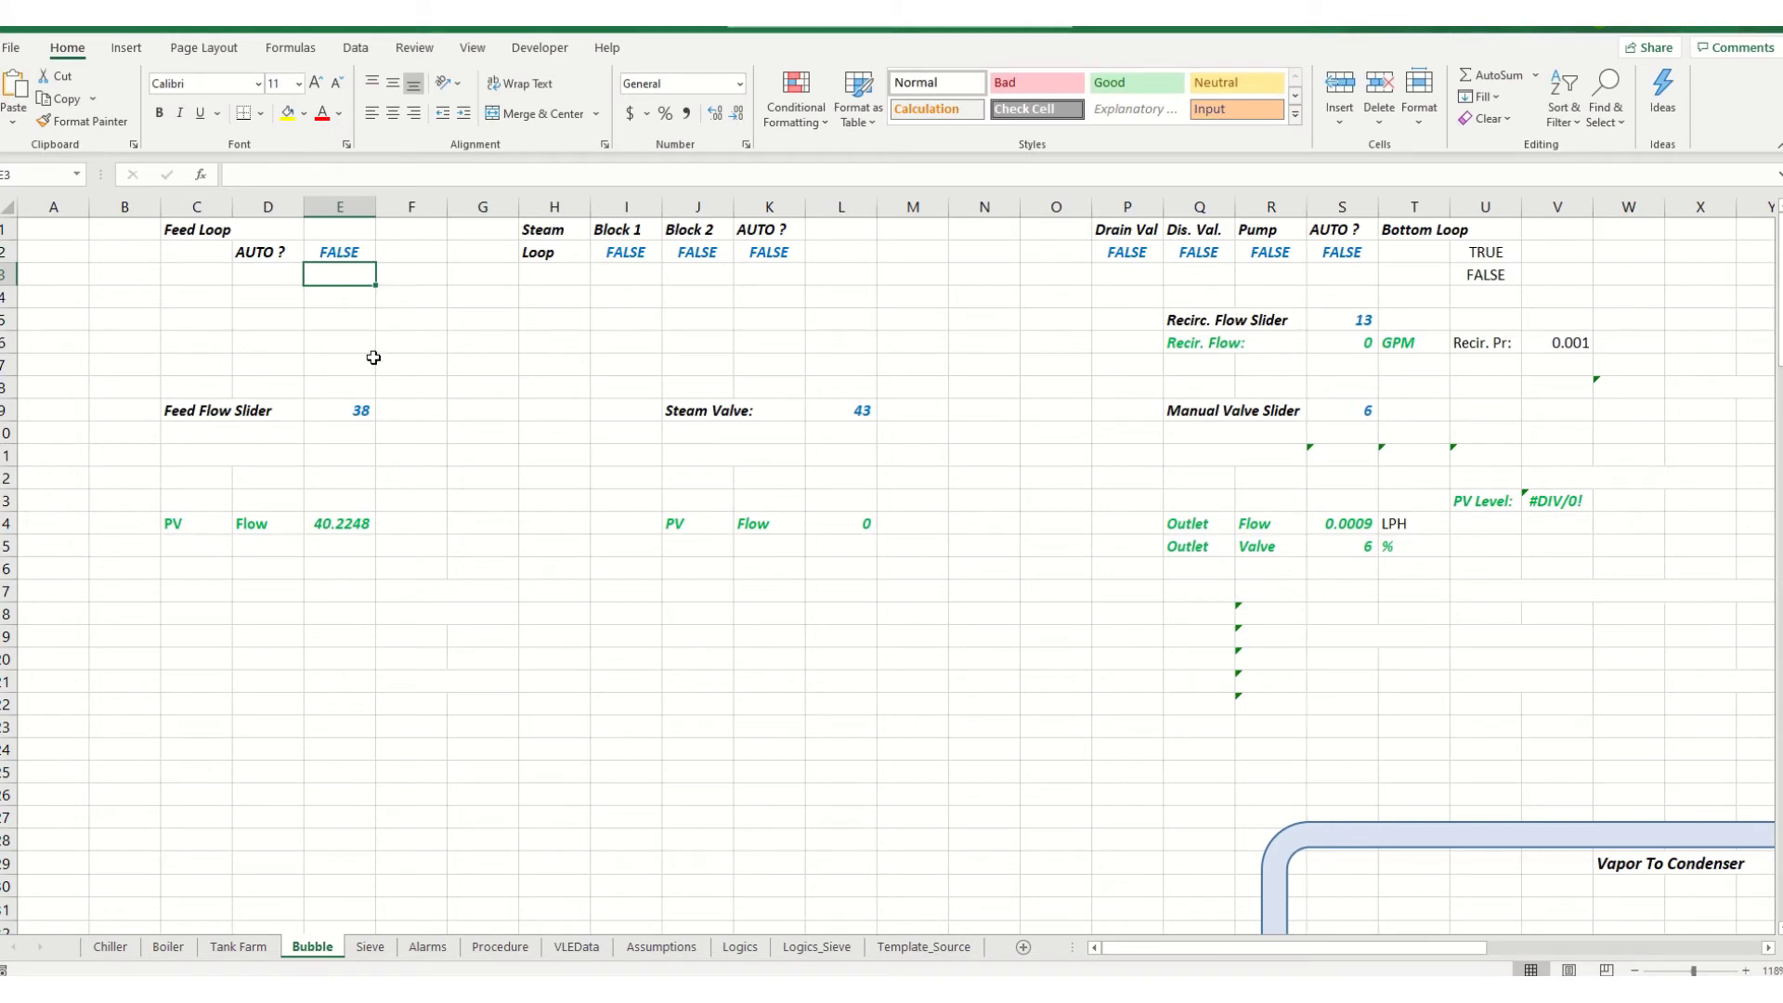
left_click(369, 420)
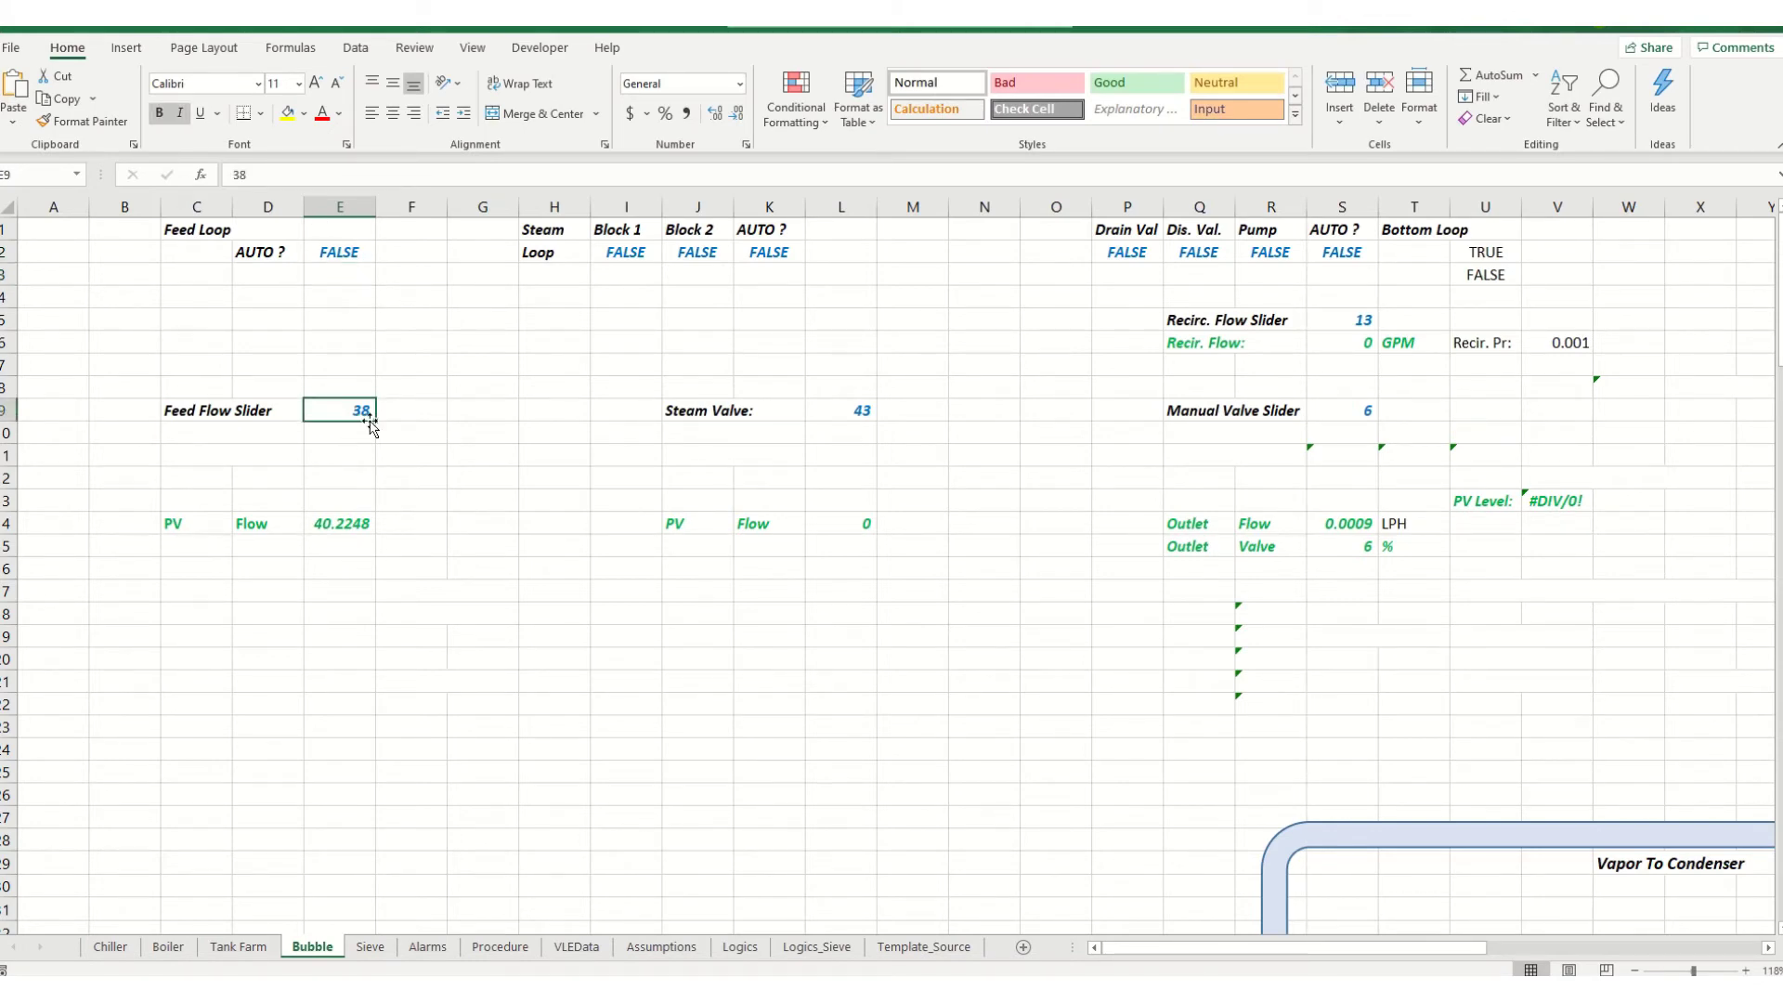
type("40")
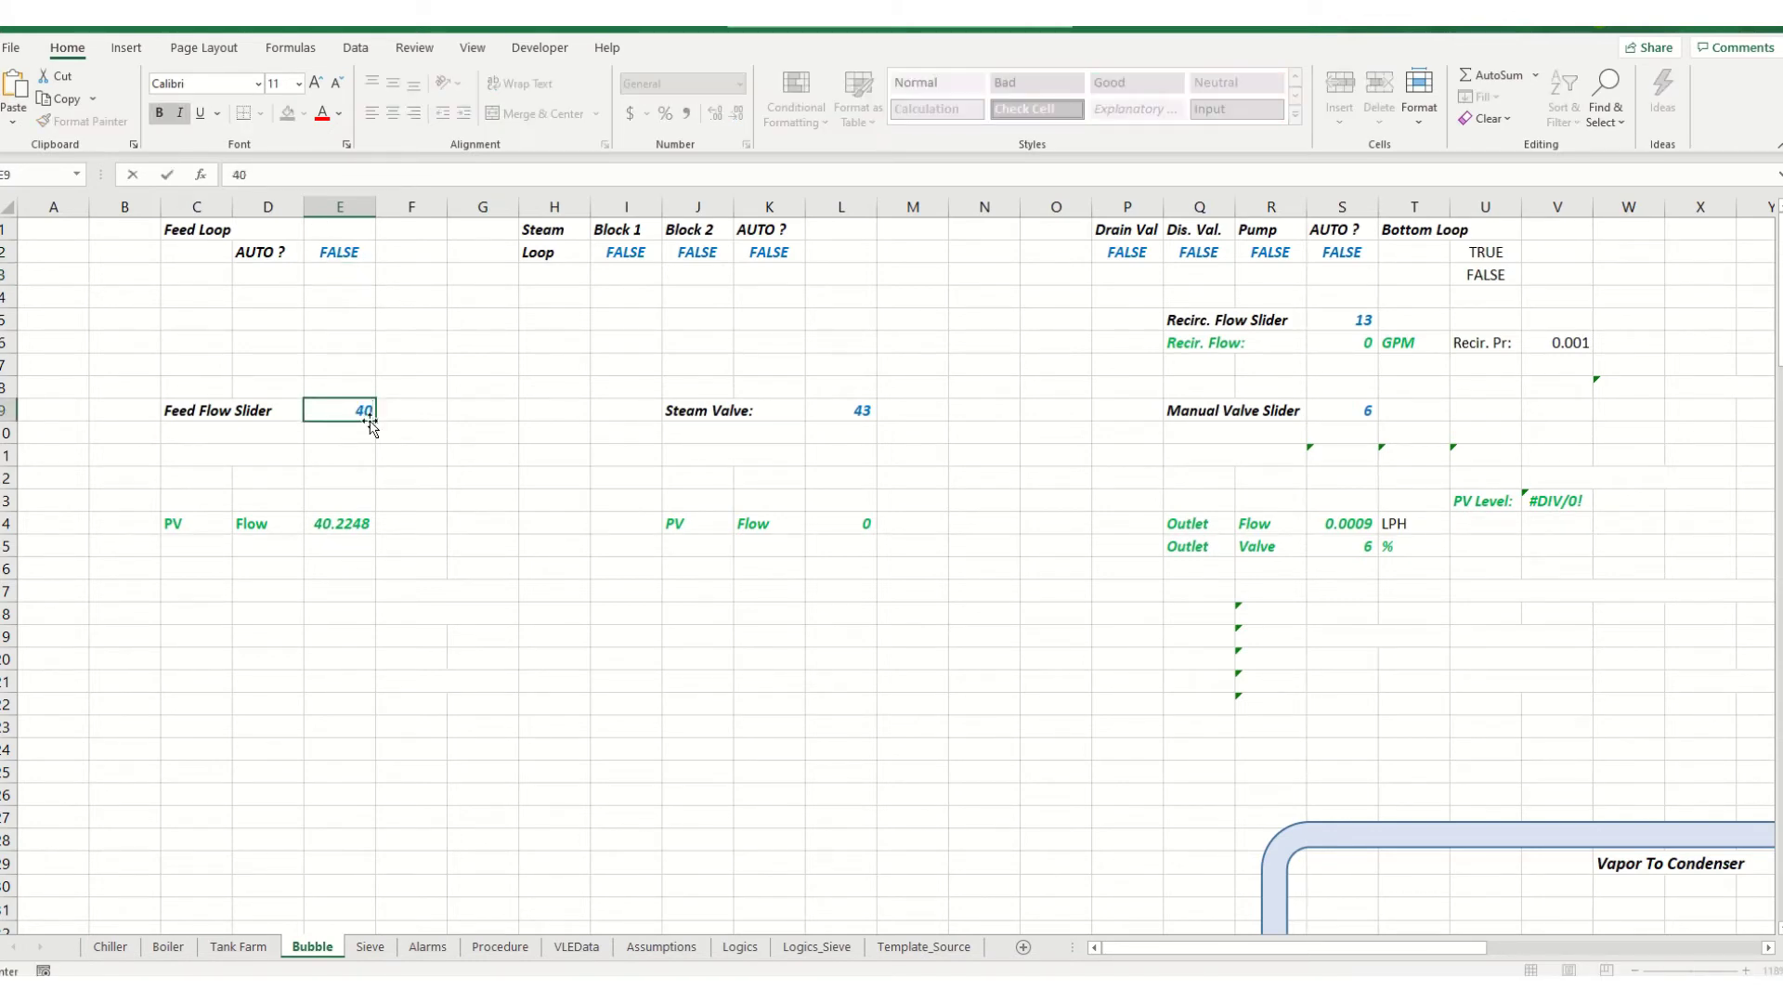
key("Return")
left_click(370, 420)
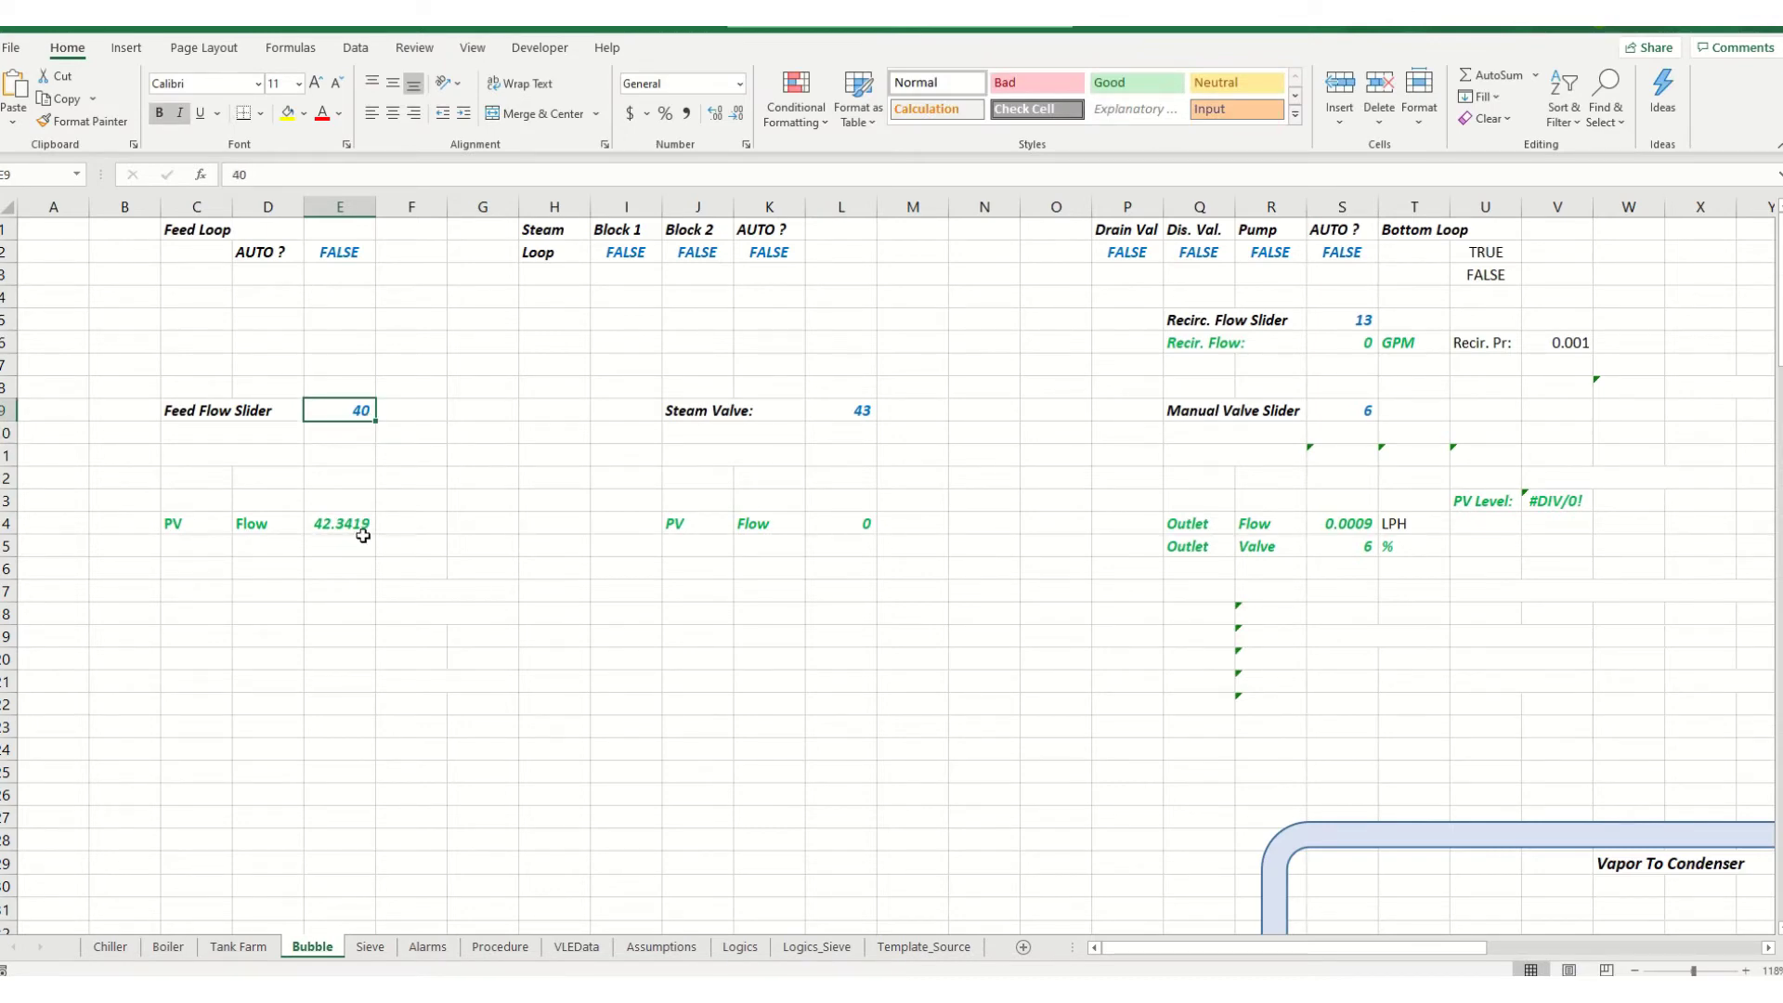
Compare the Feed Loop cells with the Feed Control Loop display, and return the loop to automatic mode
scroll(508, 648, "down", 7)
scroll(508, 647, "down", 6)
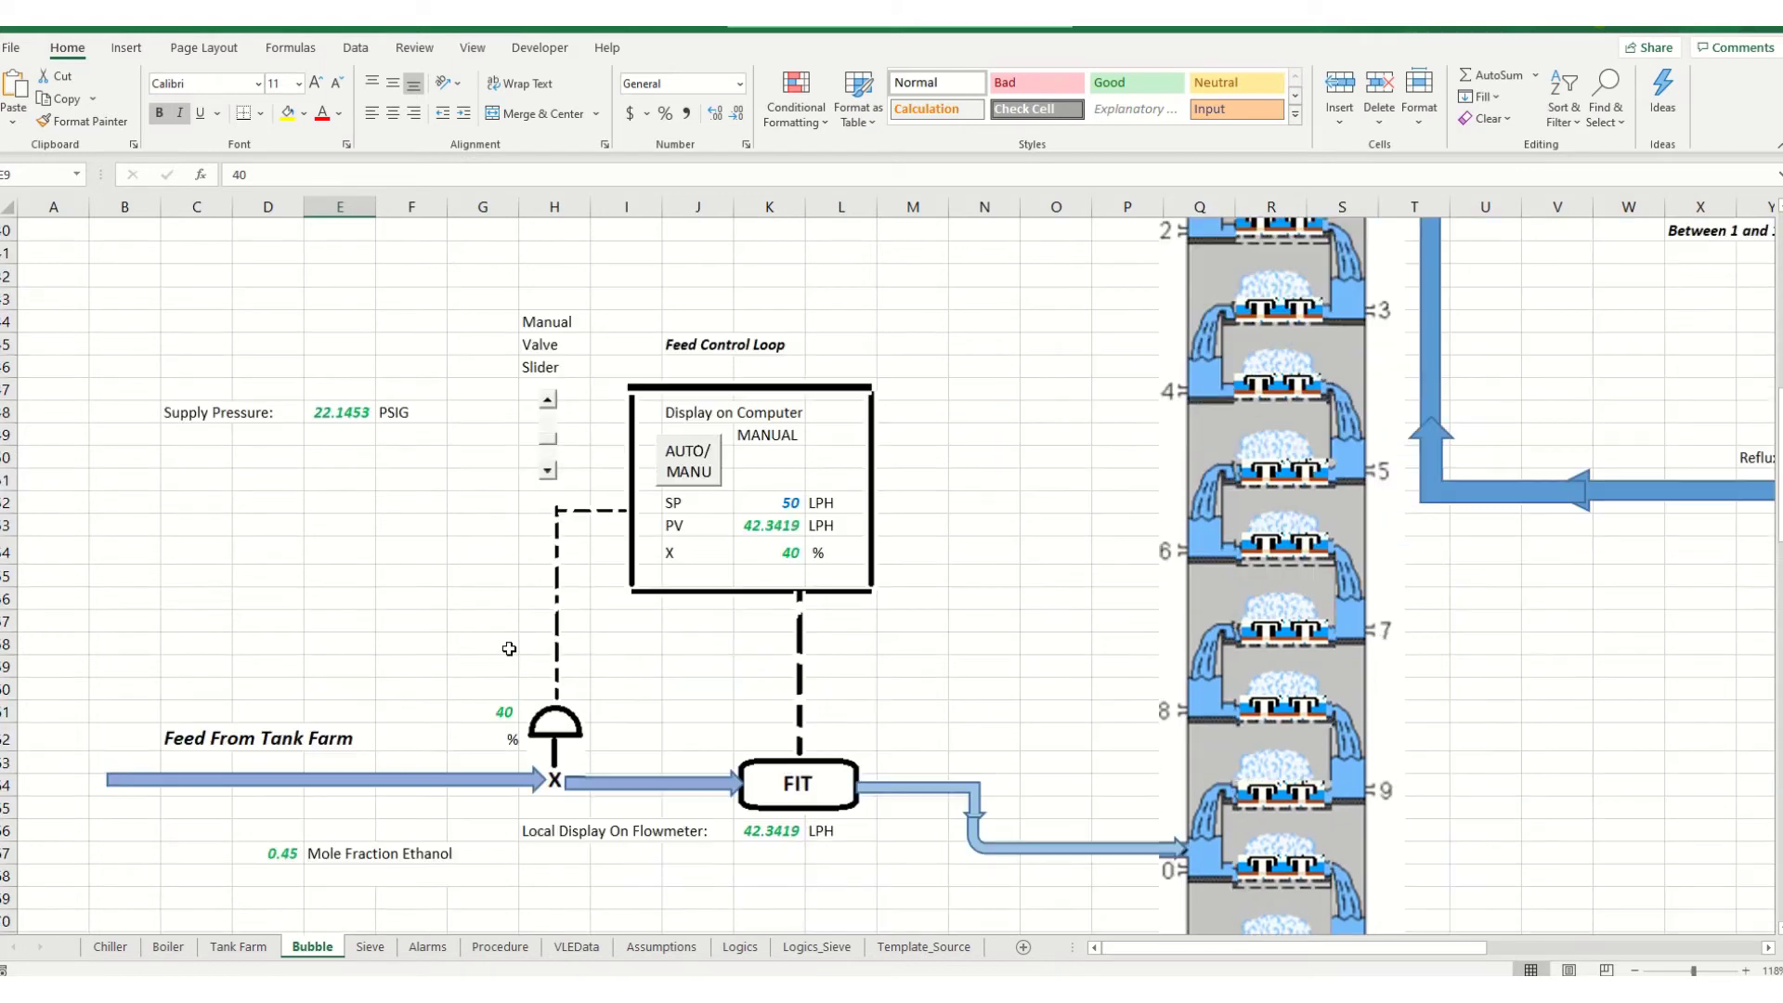
scroll(446, 616, "up", 13)
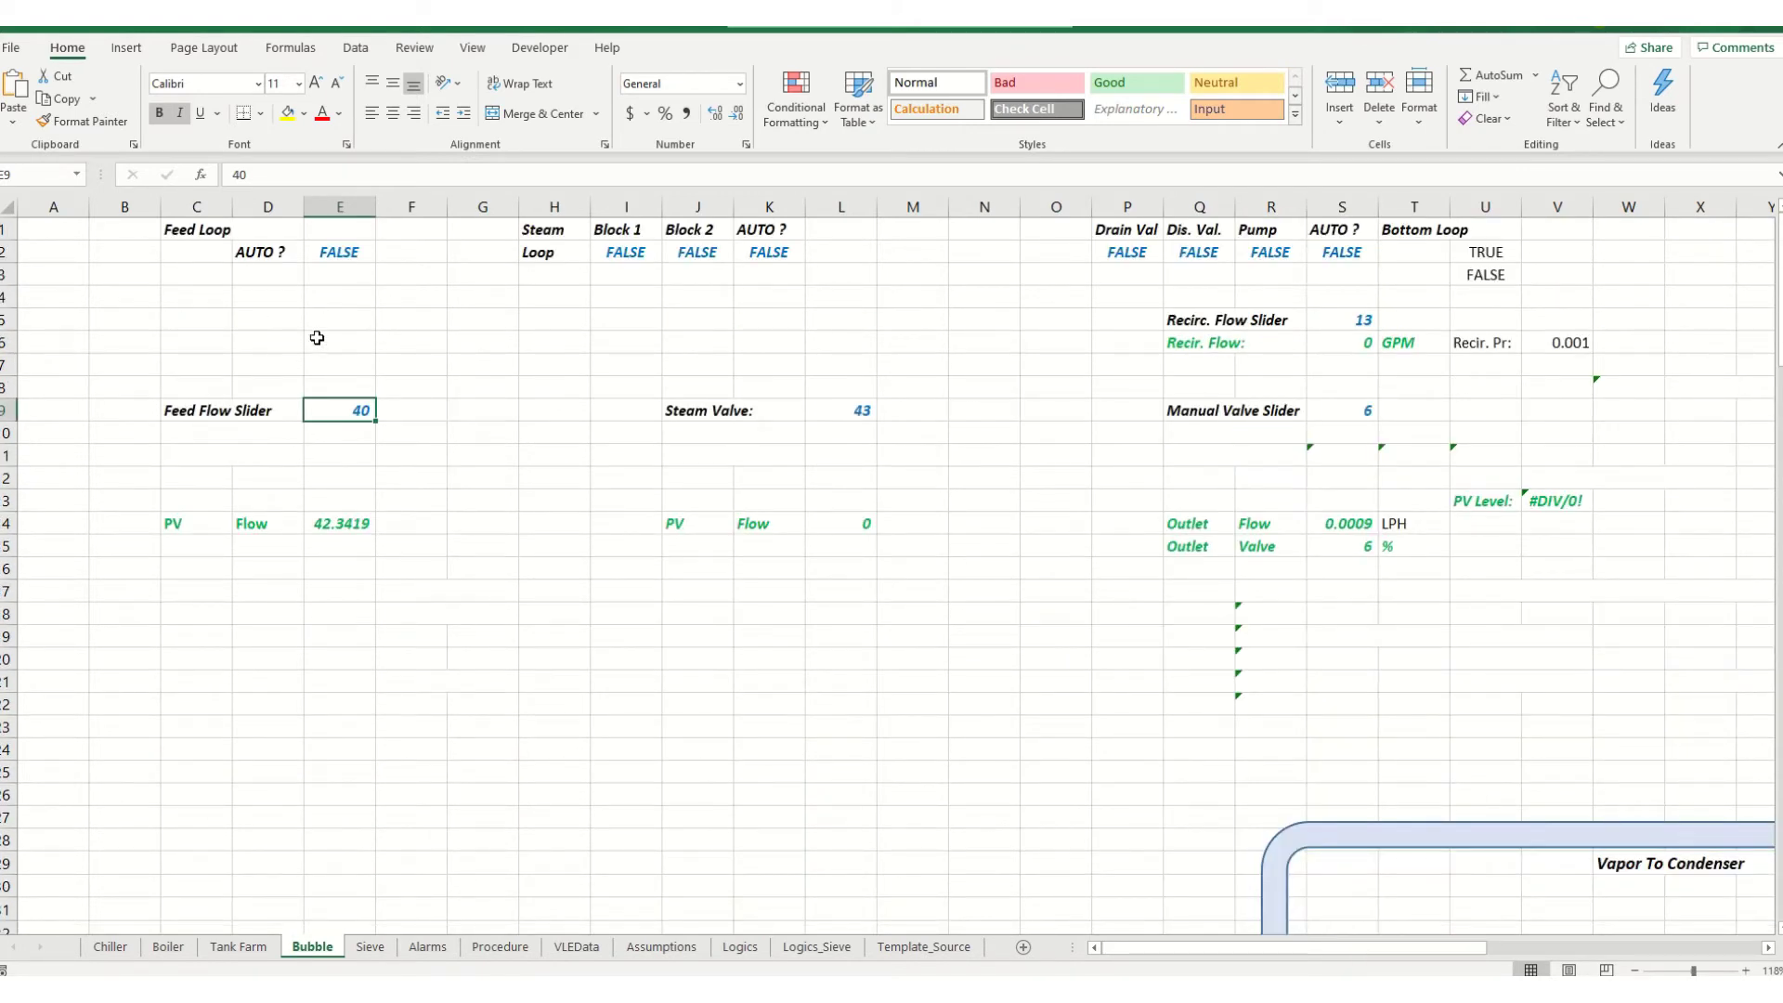
scroll(548, 650, "down", 12)
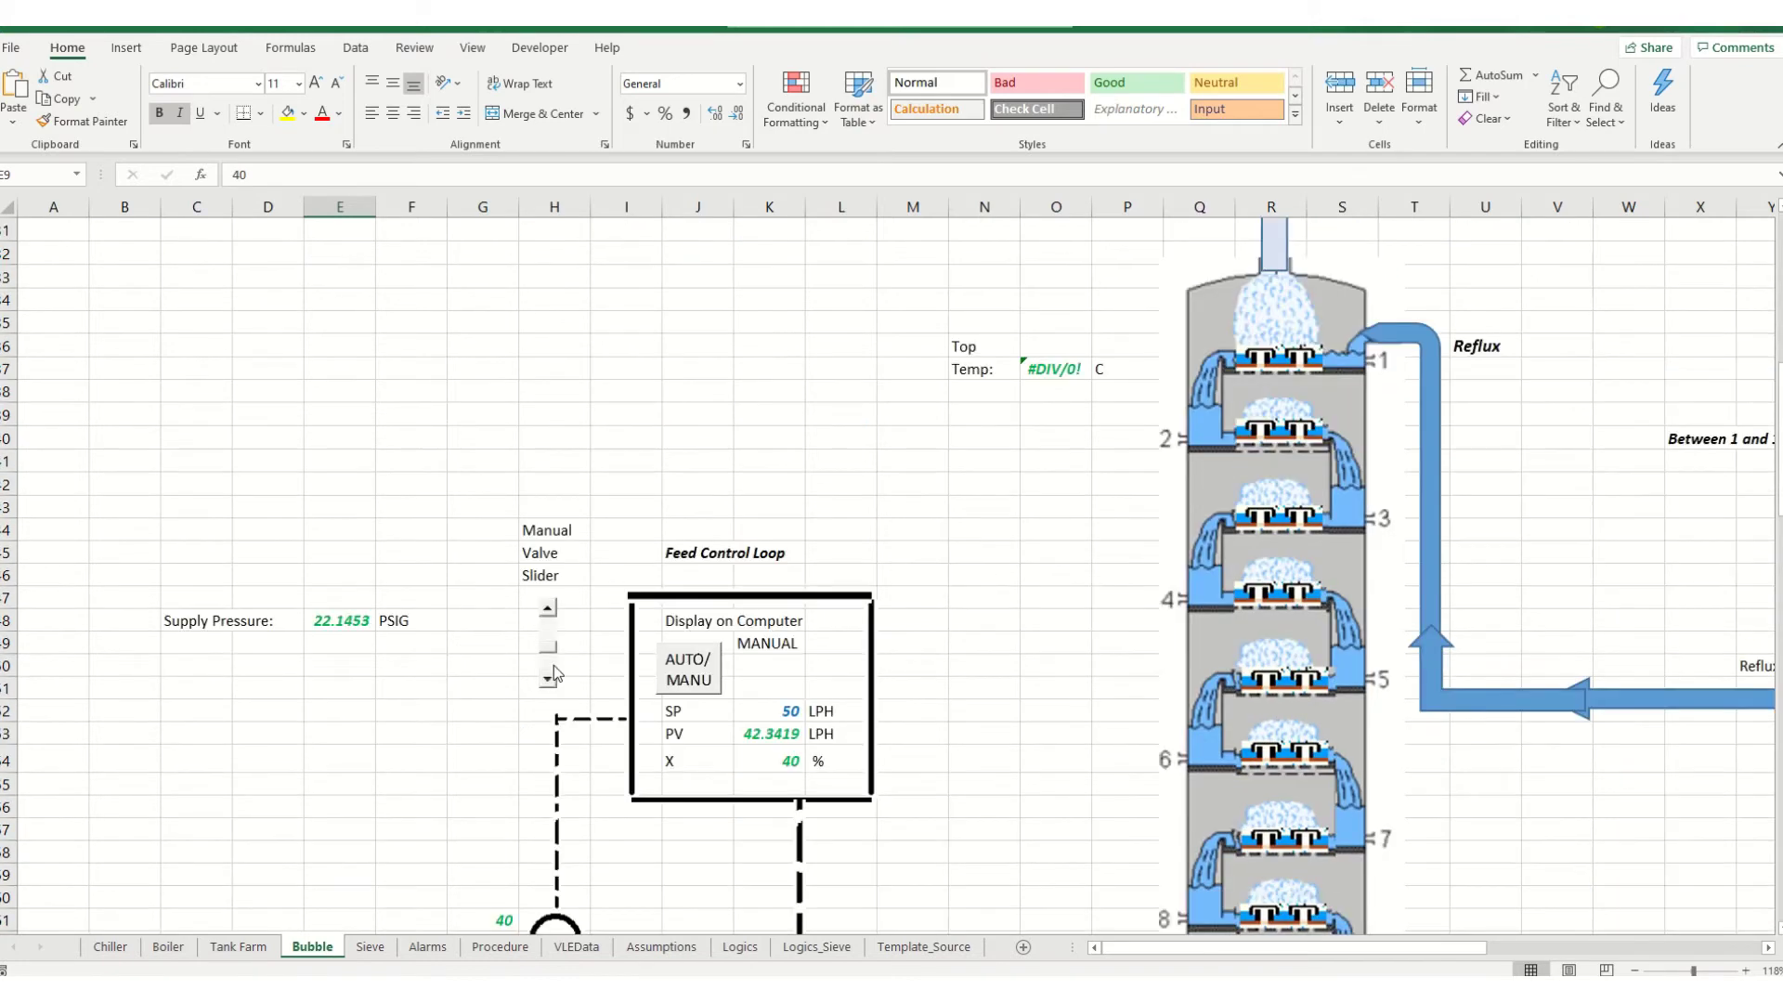
scroll(553, 664, "up", 4)
scroll(553, 665, "down", 7)
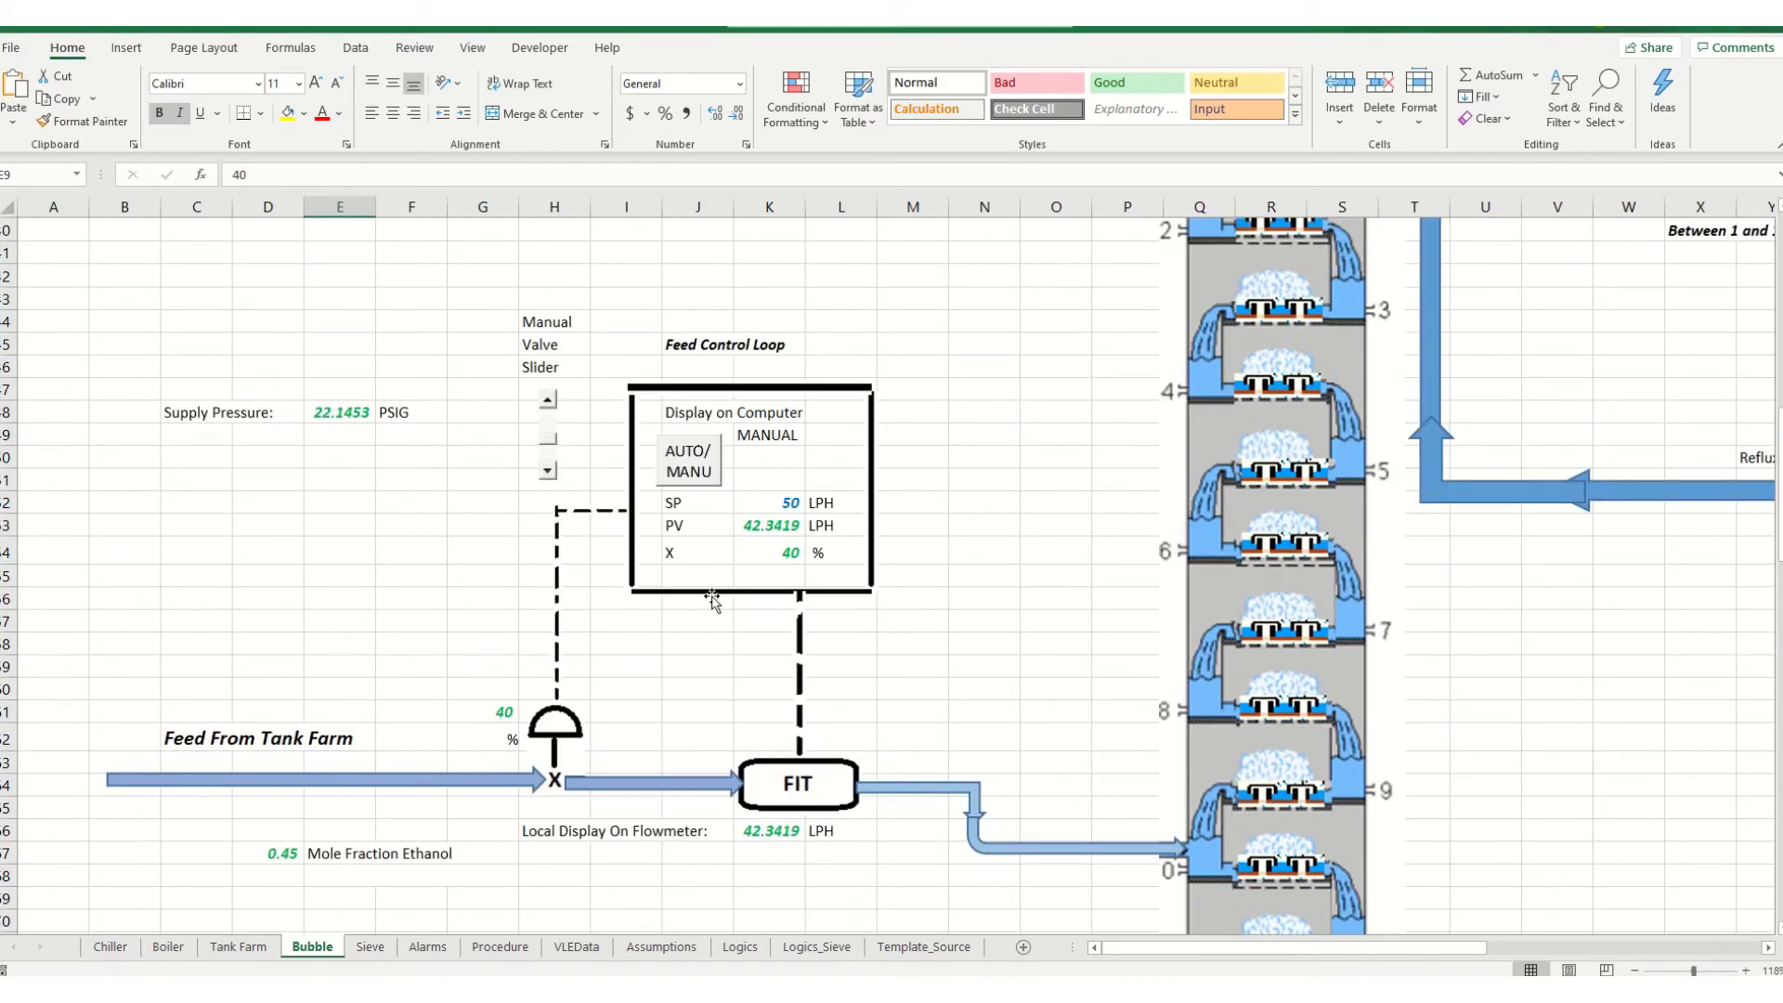
scroll(505, 585, "up", 13)
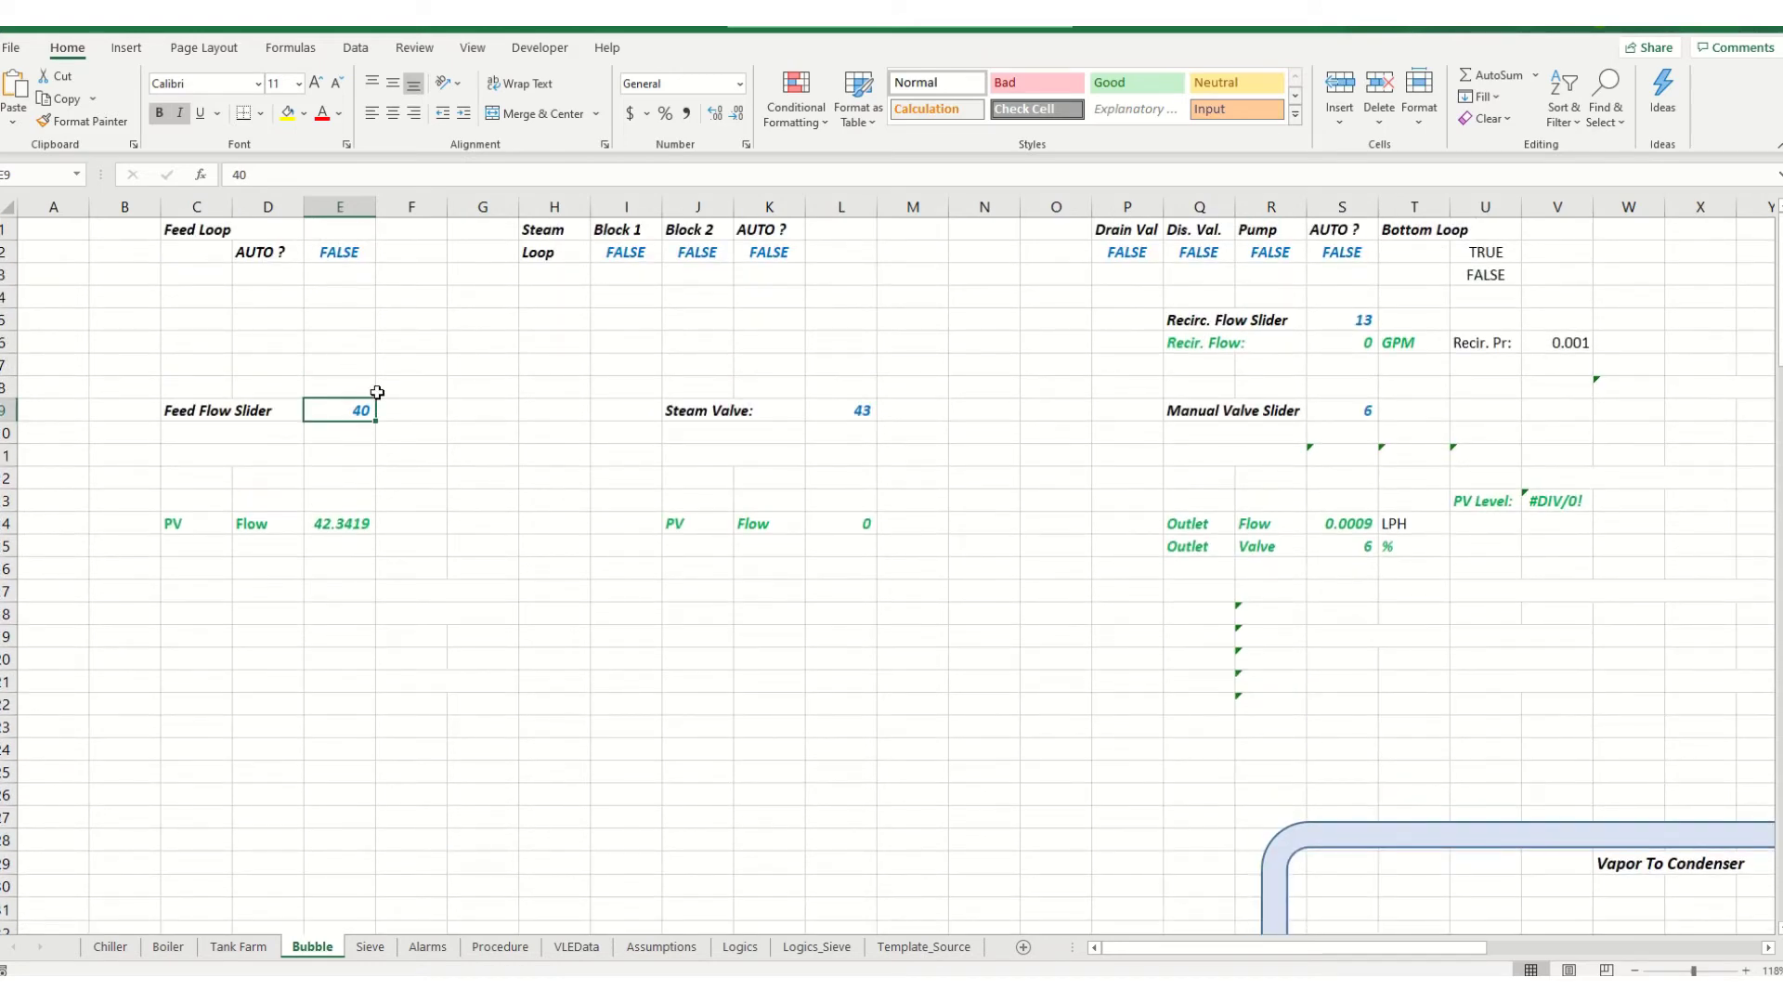
scroll(377, 392, "down", 7)
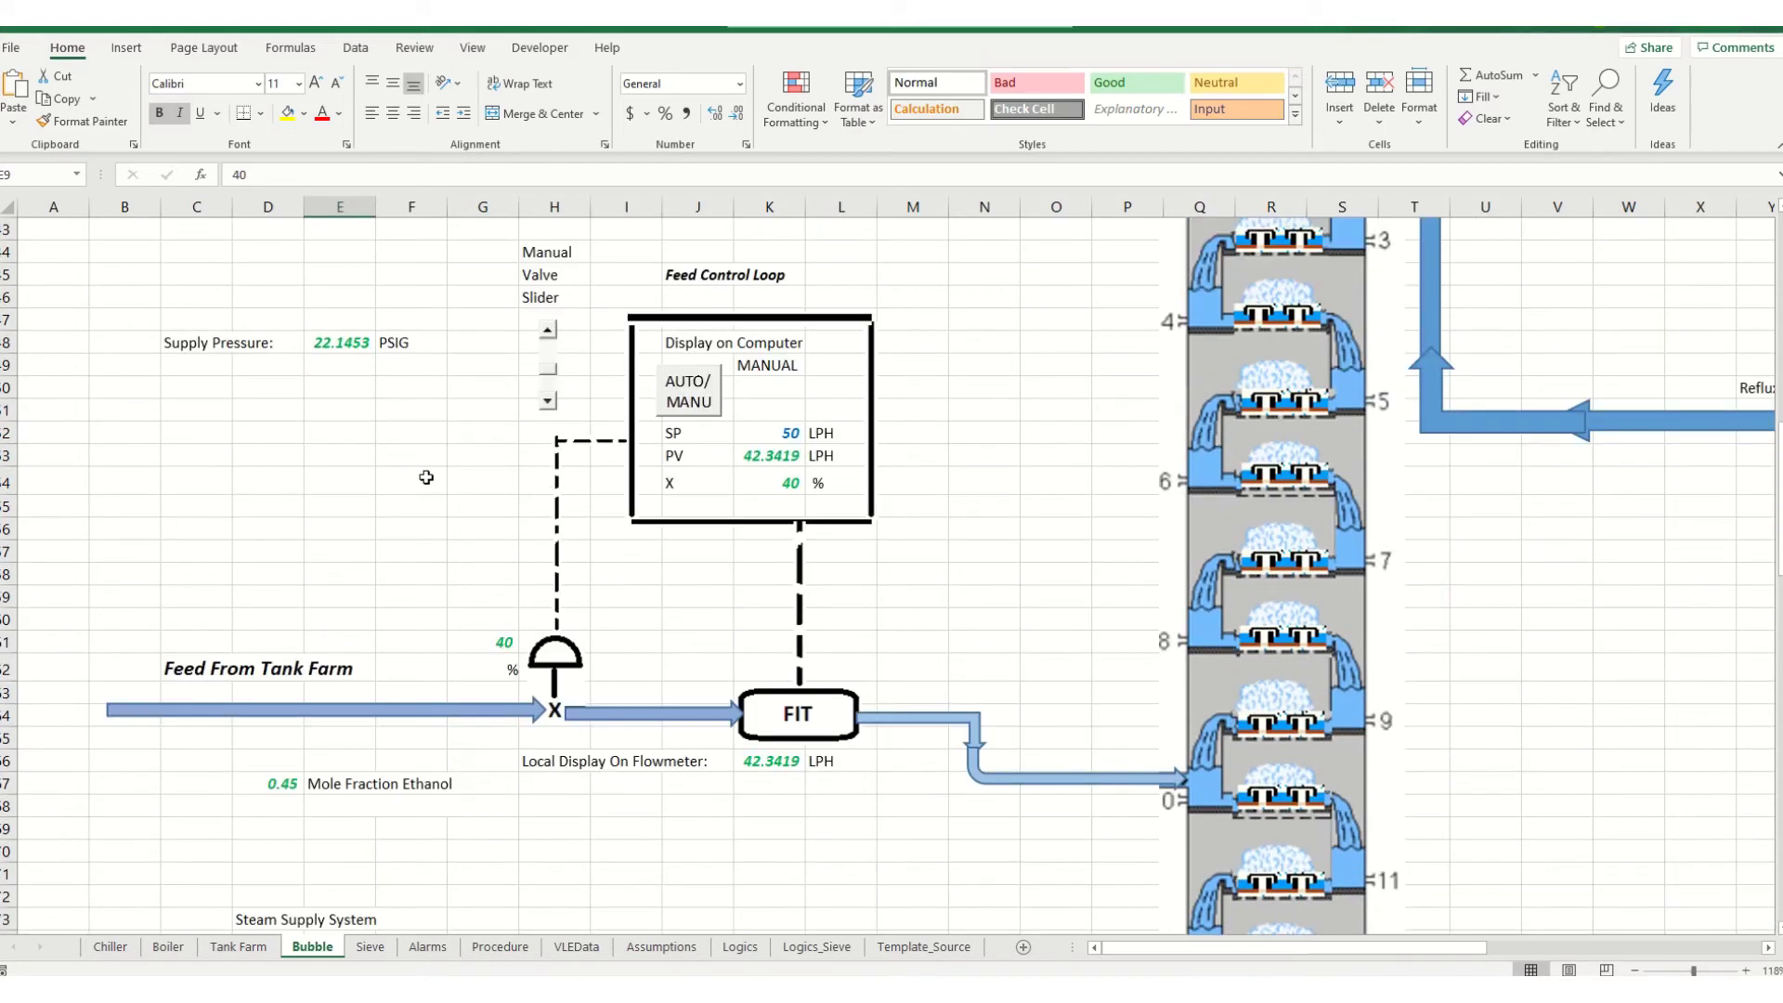
left_click(706, 413)
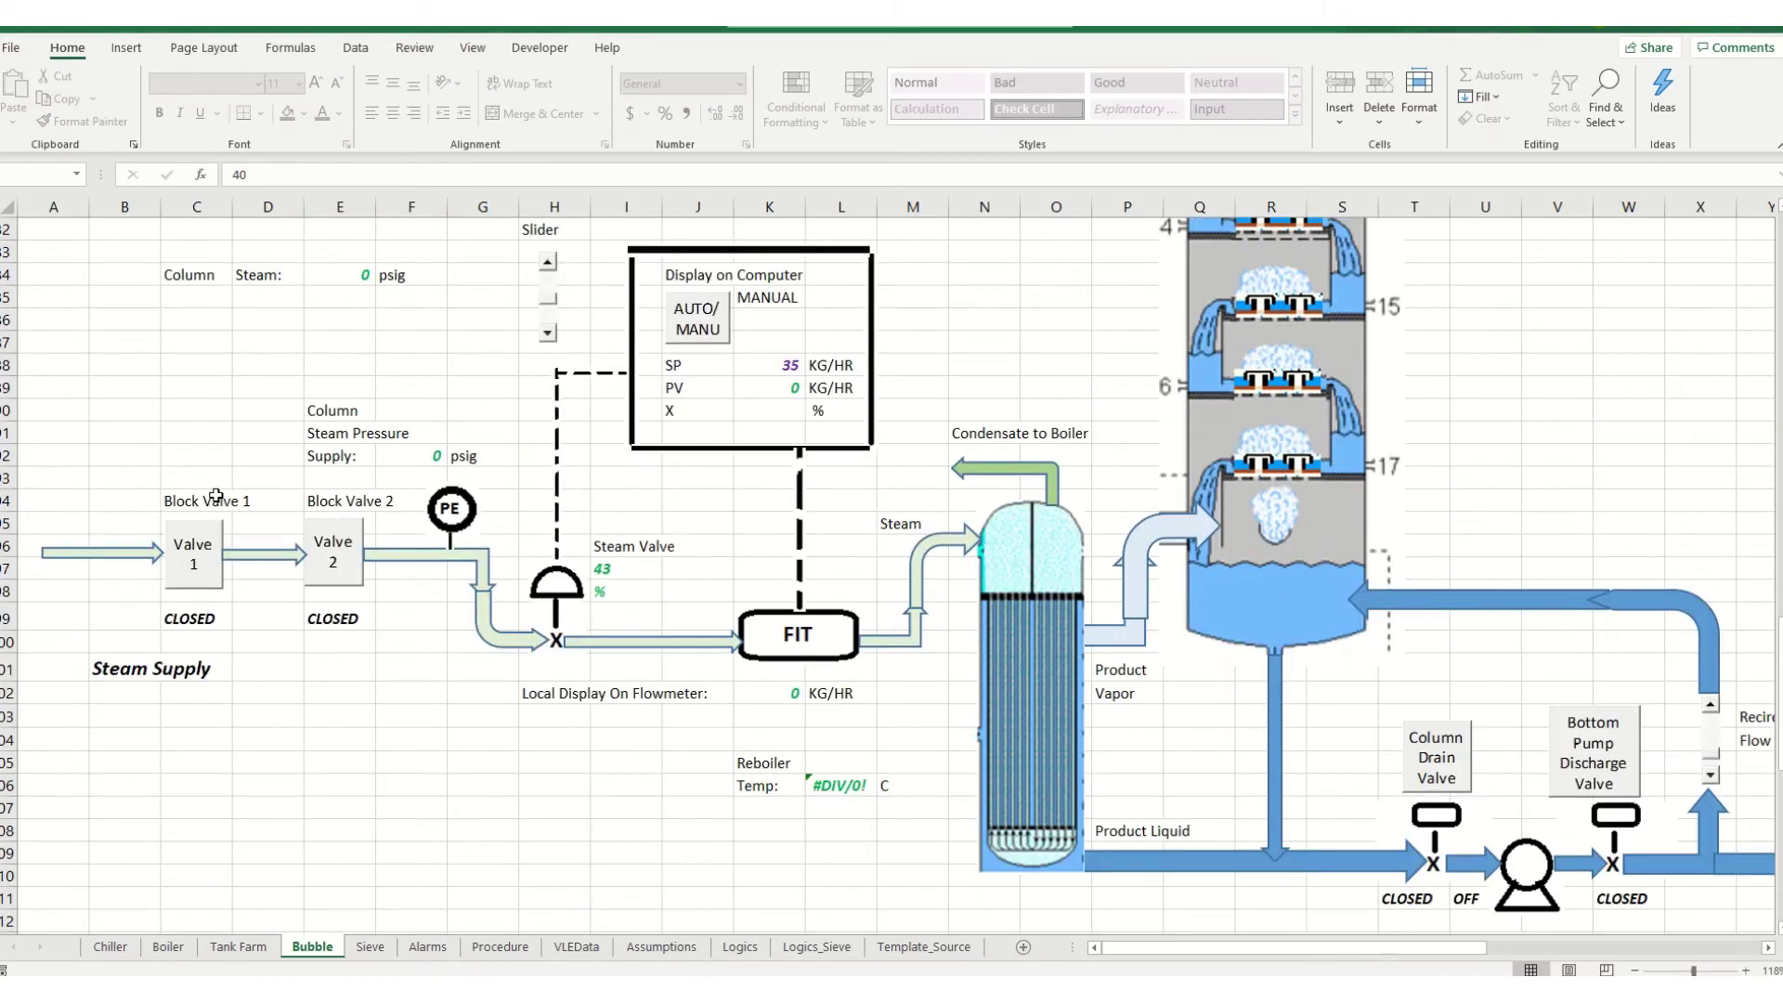
Open Block Valve 1 and Block Valve 2 on the column's steam supply line
scroll(421, 526, "up", 1)
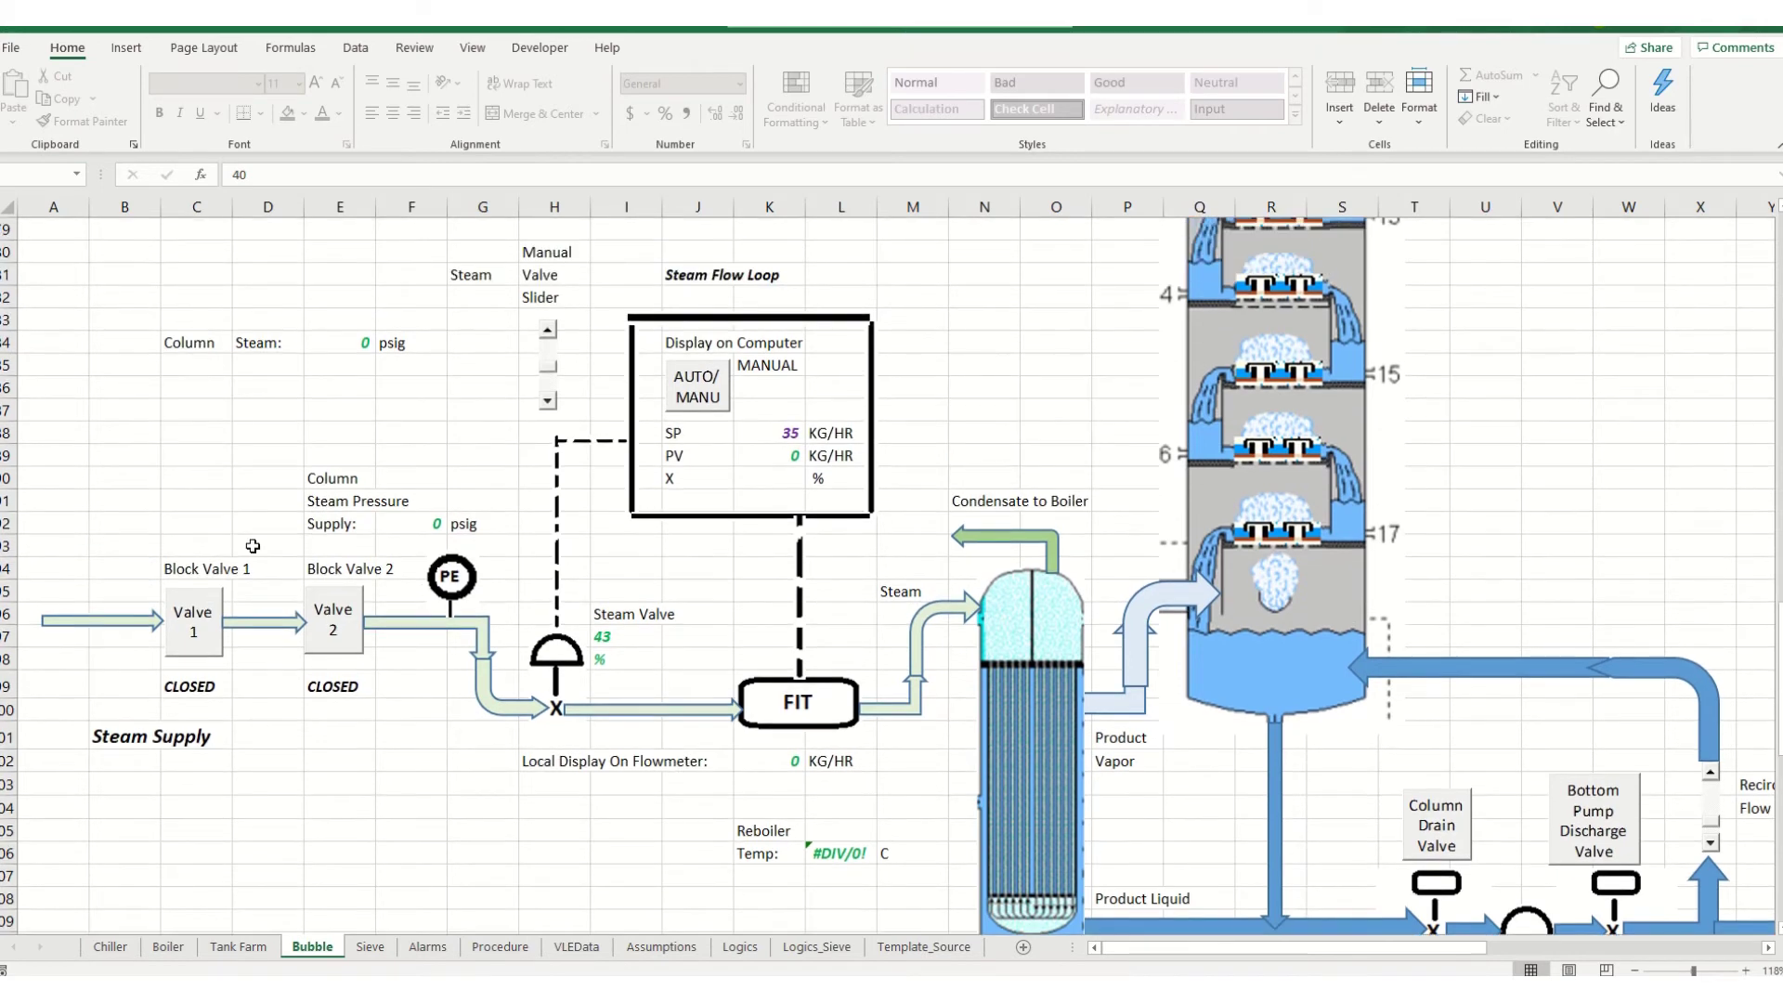
left_click(201, 644)
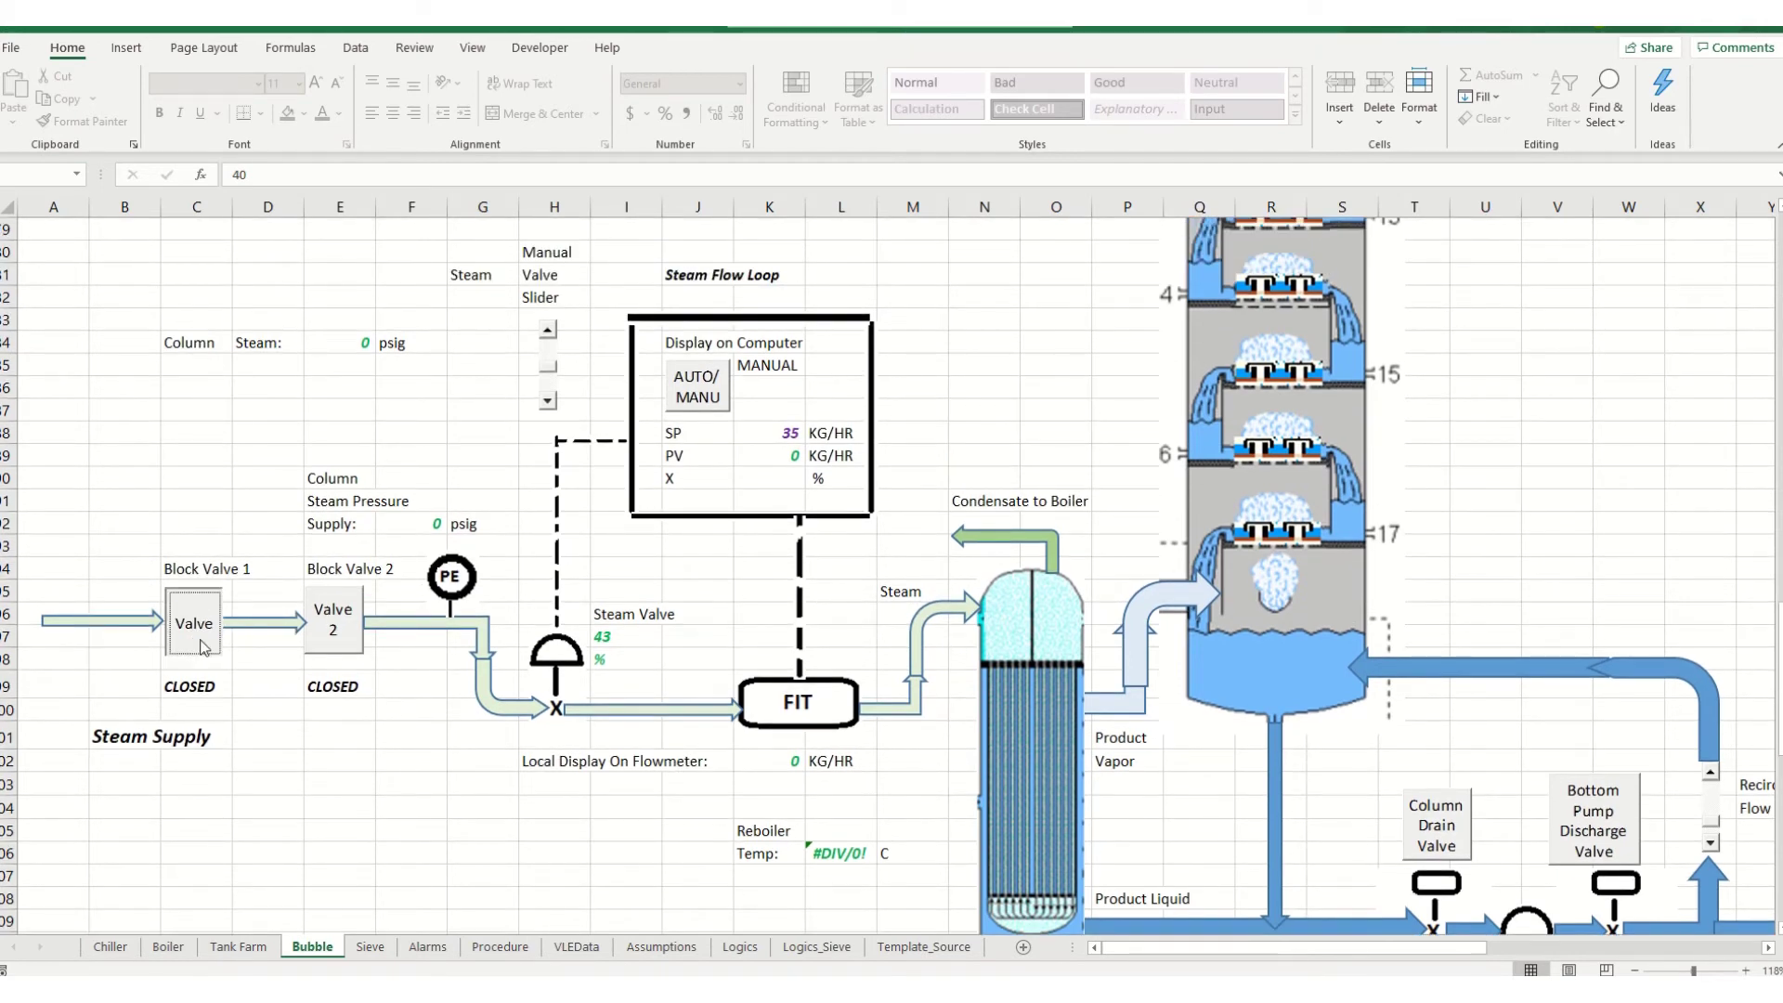
left_click(356, 645)
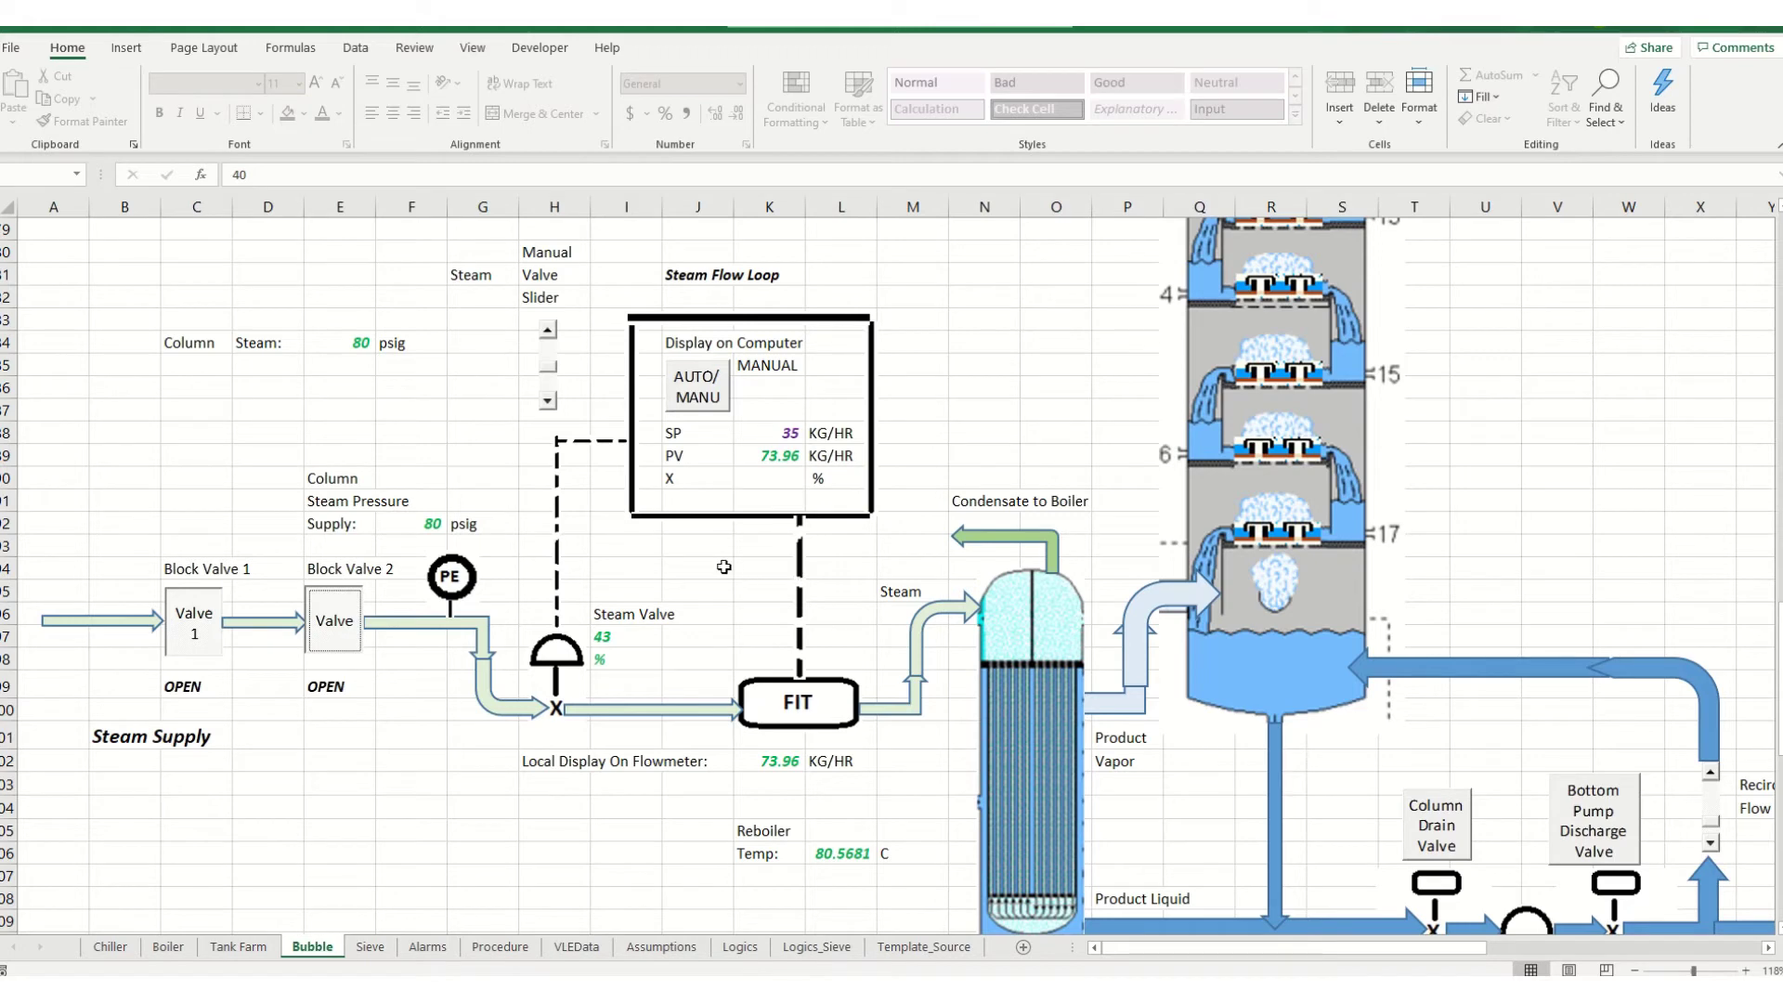
Switch the Steam Flow Loop to automatic mode and check its display and the steam valve
scroll(677, 597, "up", 1)
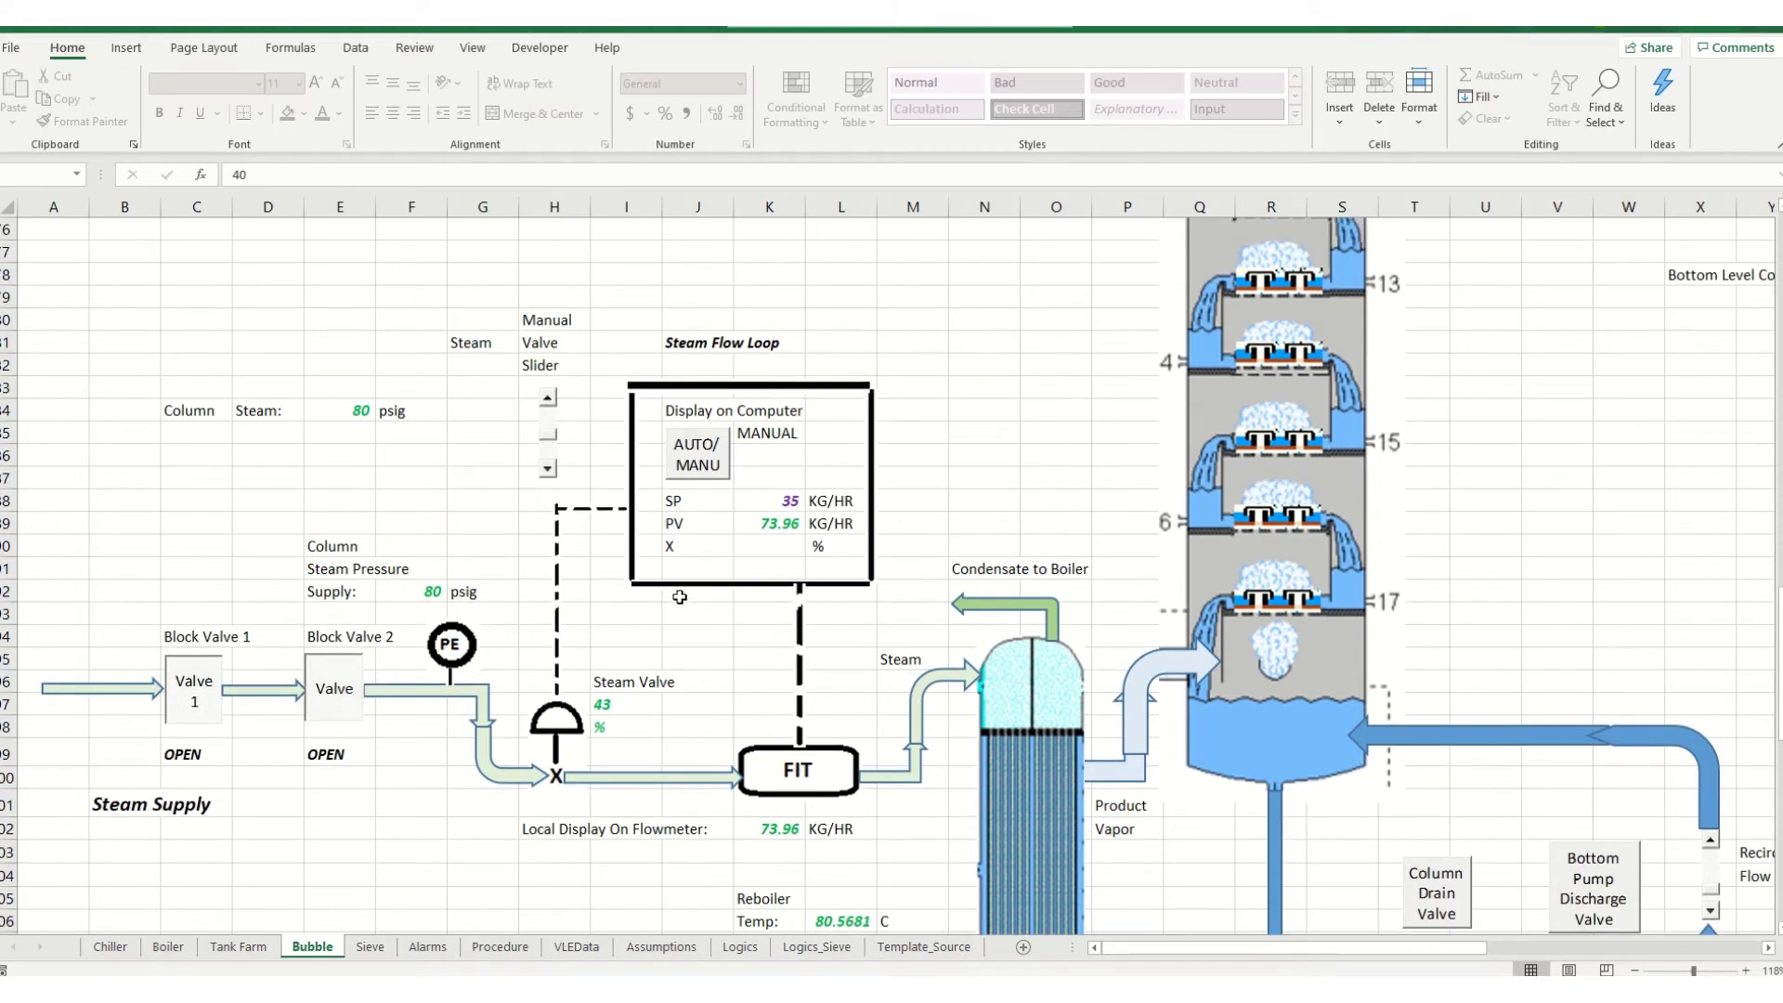
left_click(719, 466)
left_click(718, 466)
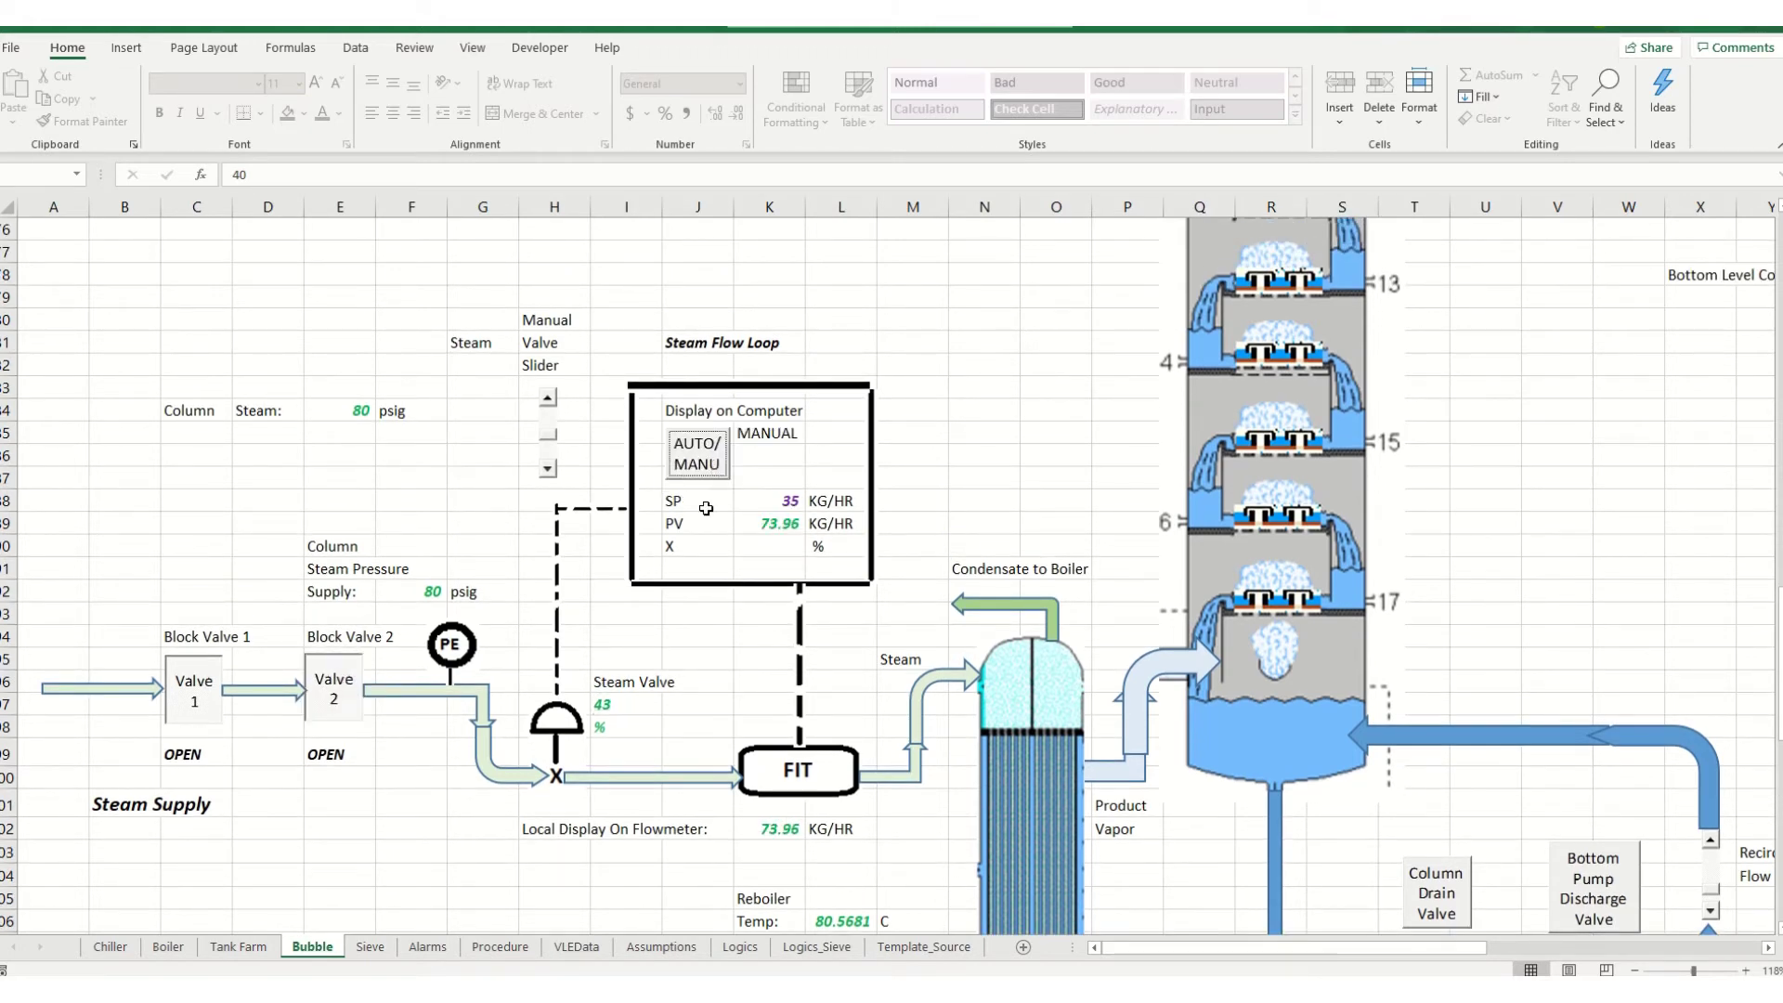
left_click(723, 468)
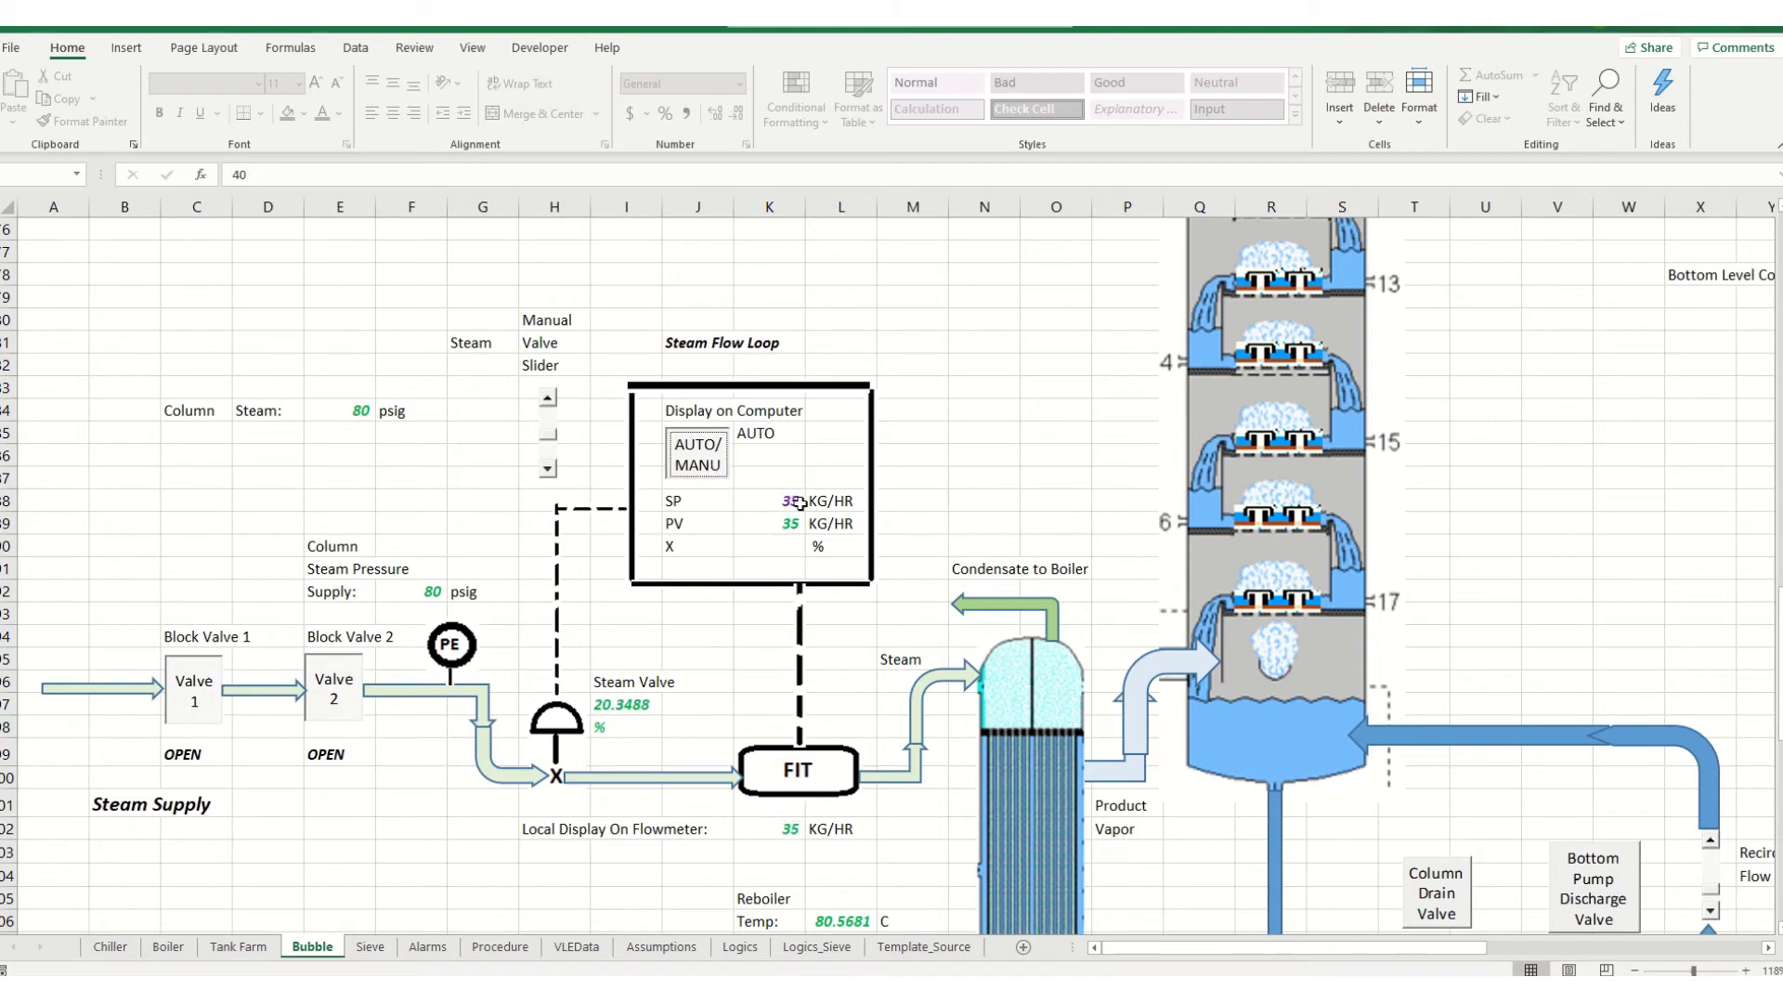
scroll(798, 532, "down", 2)
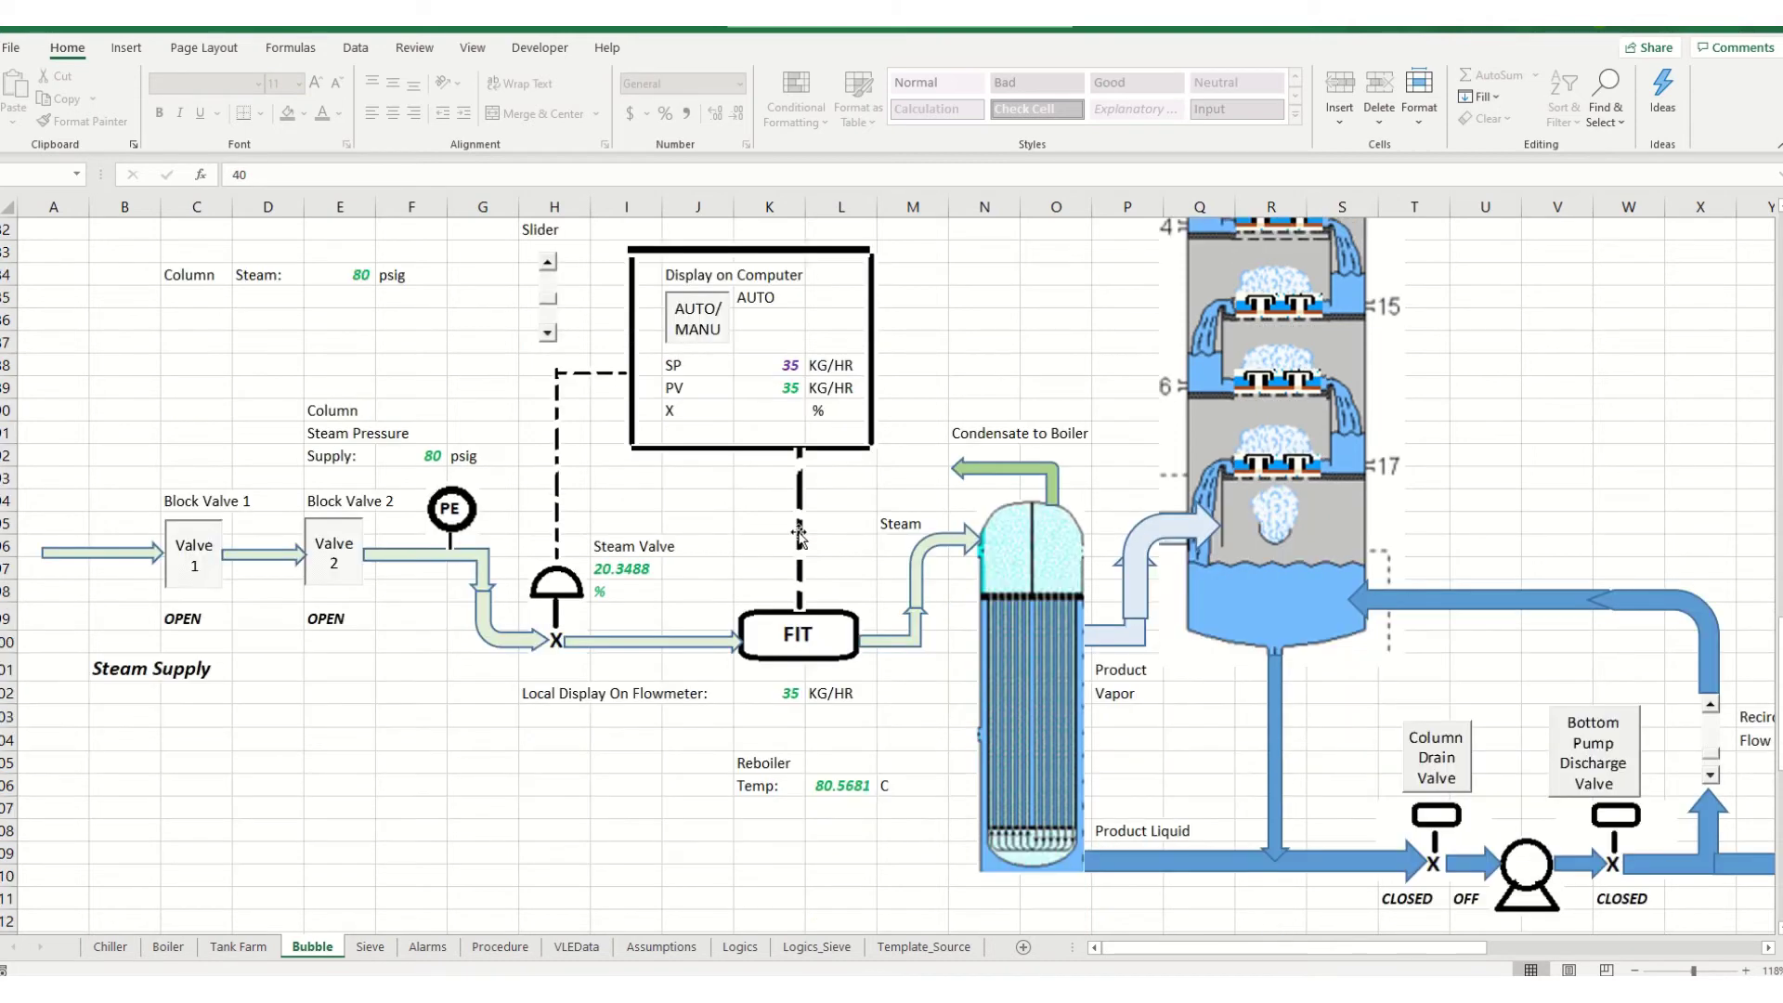
scroll(623, 467, "up", 2)
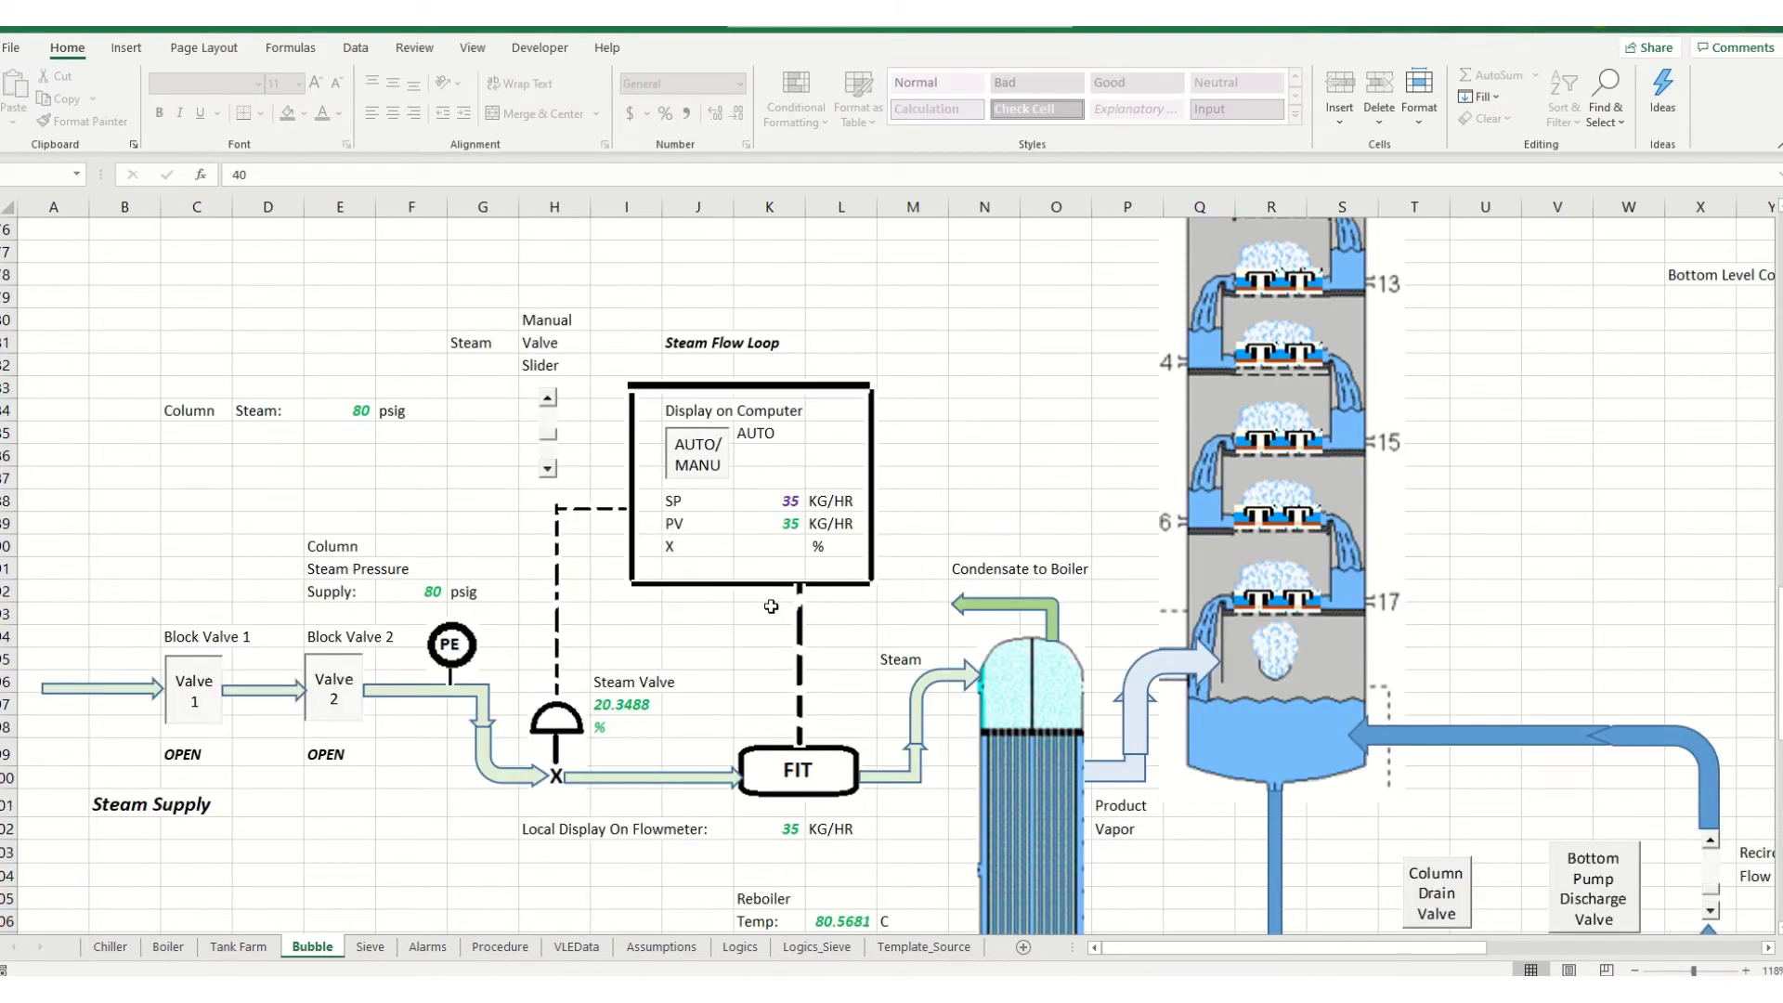
Open the column drain valve and the bottom pump discharge valve, and turn the bottoms pump on
scroll(763, 559, "up", 19)
scroll(763, 559, "up", 6)
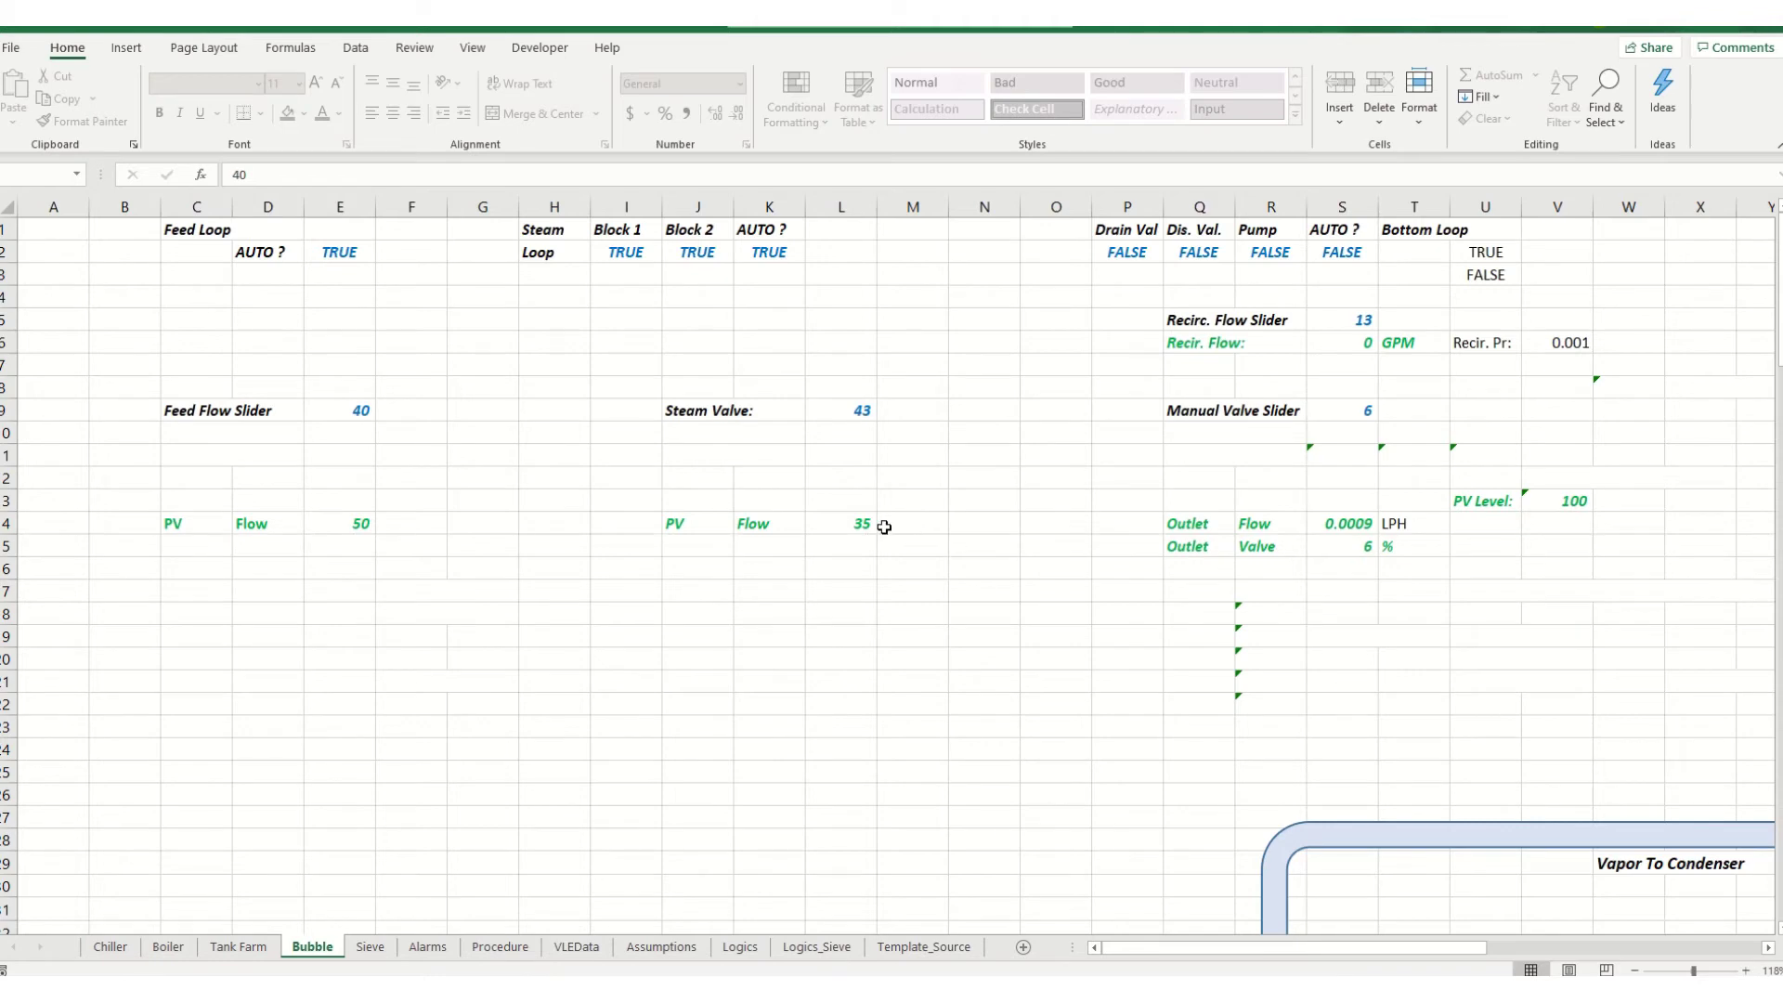
scroll(884, 526, "down", 20)
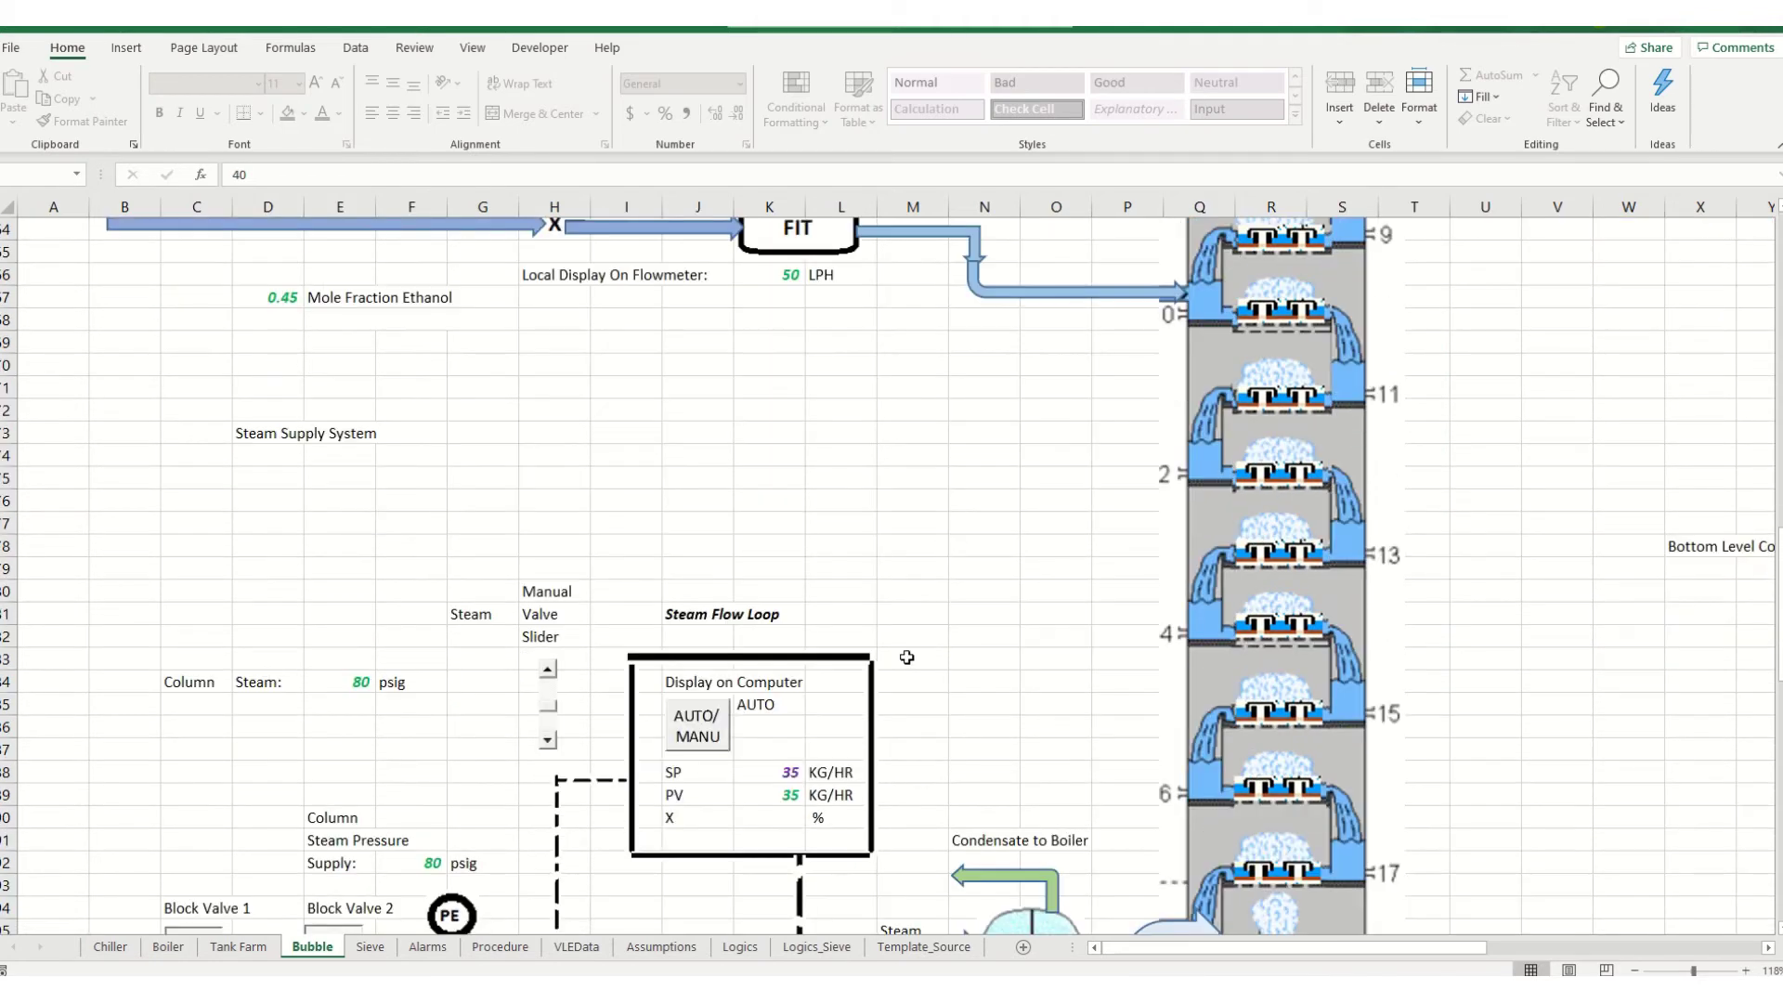
scroll(907, 657, "down", 8)
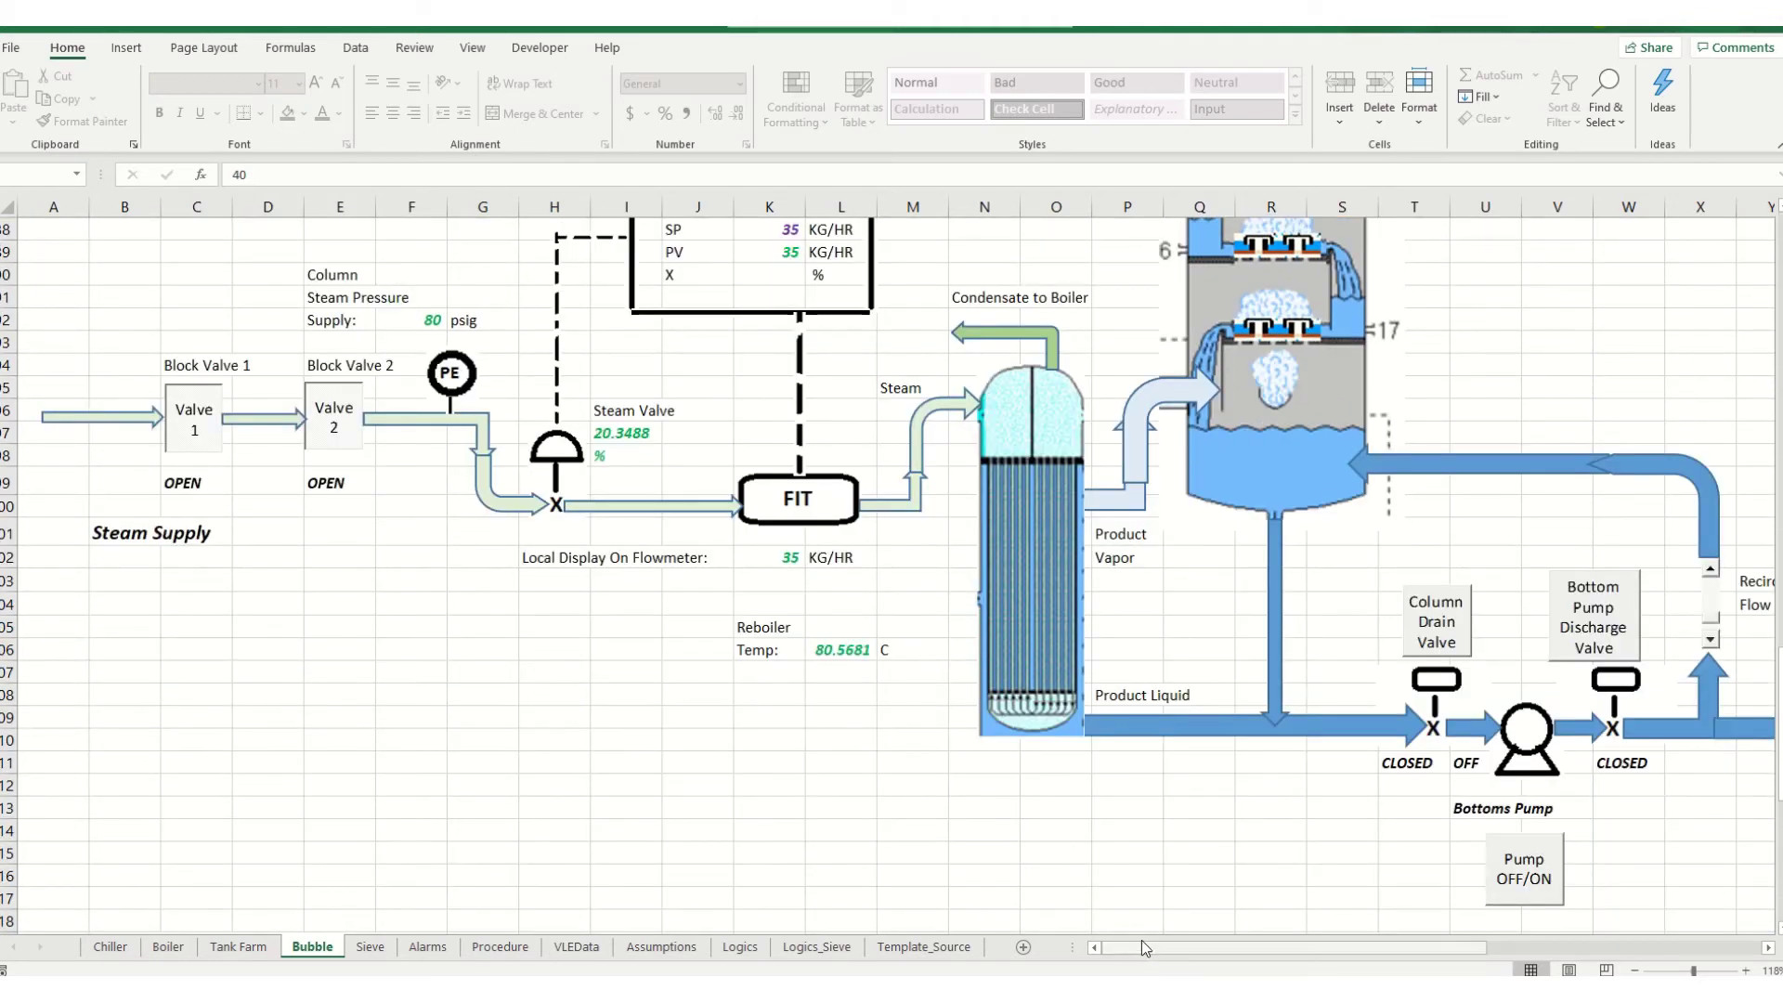
left_click_drag(1144, 942, 1390, 962)
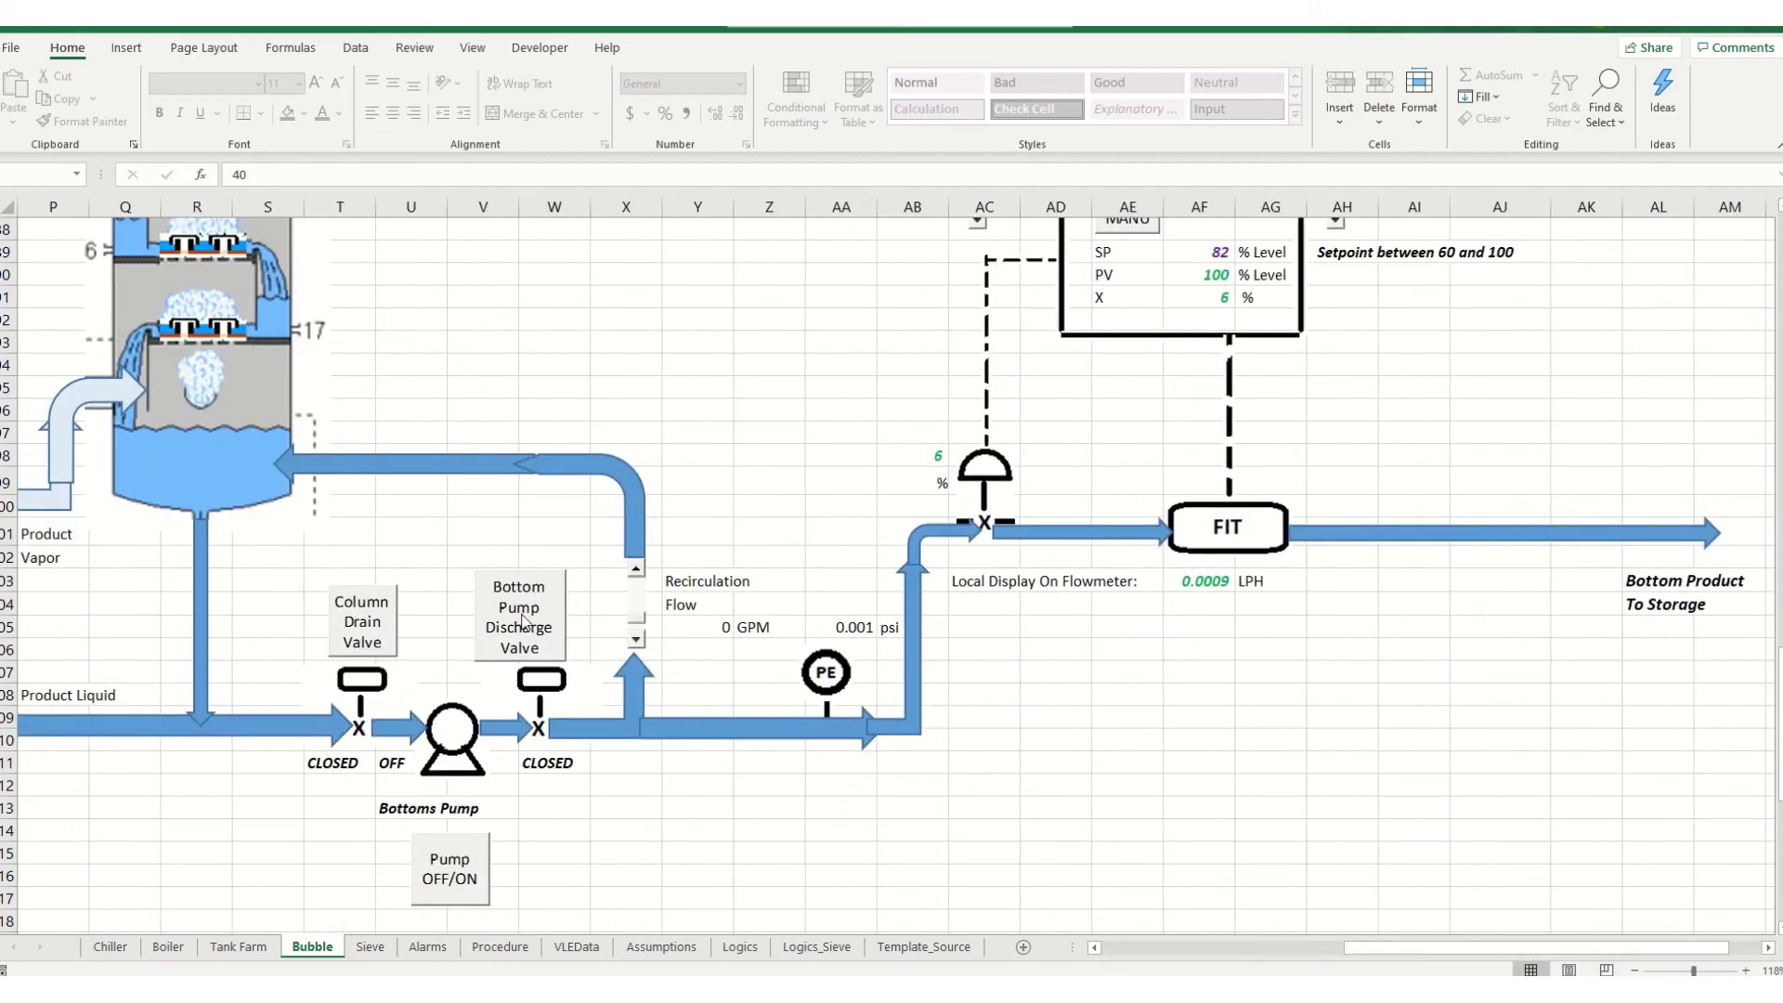
left_click(360, 633)
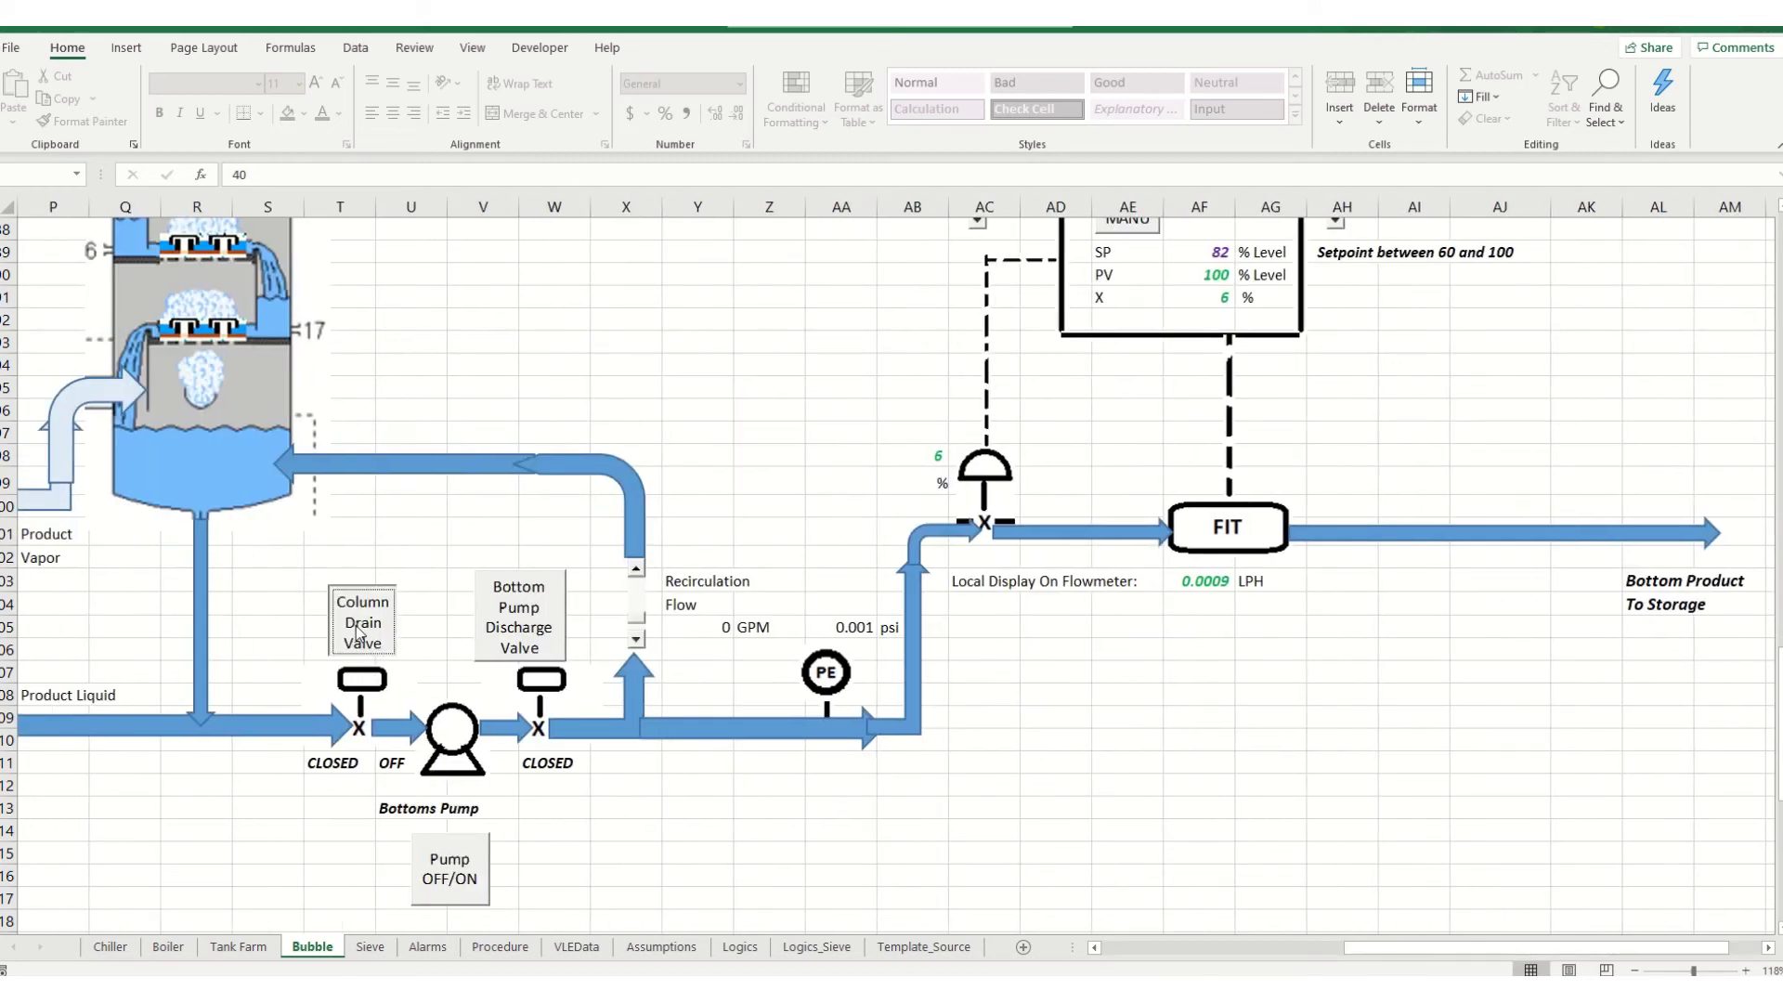
left_click(554, 638)
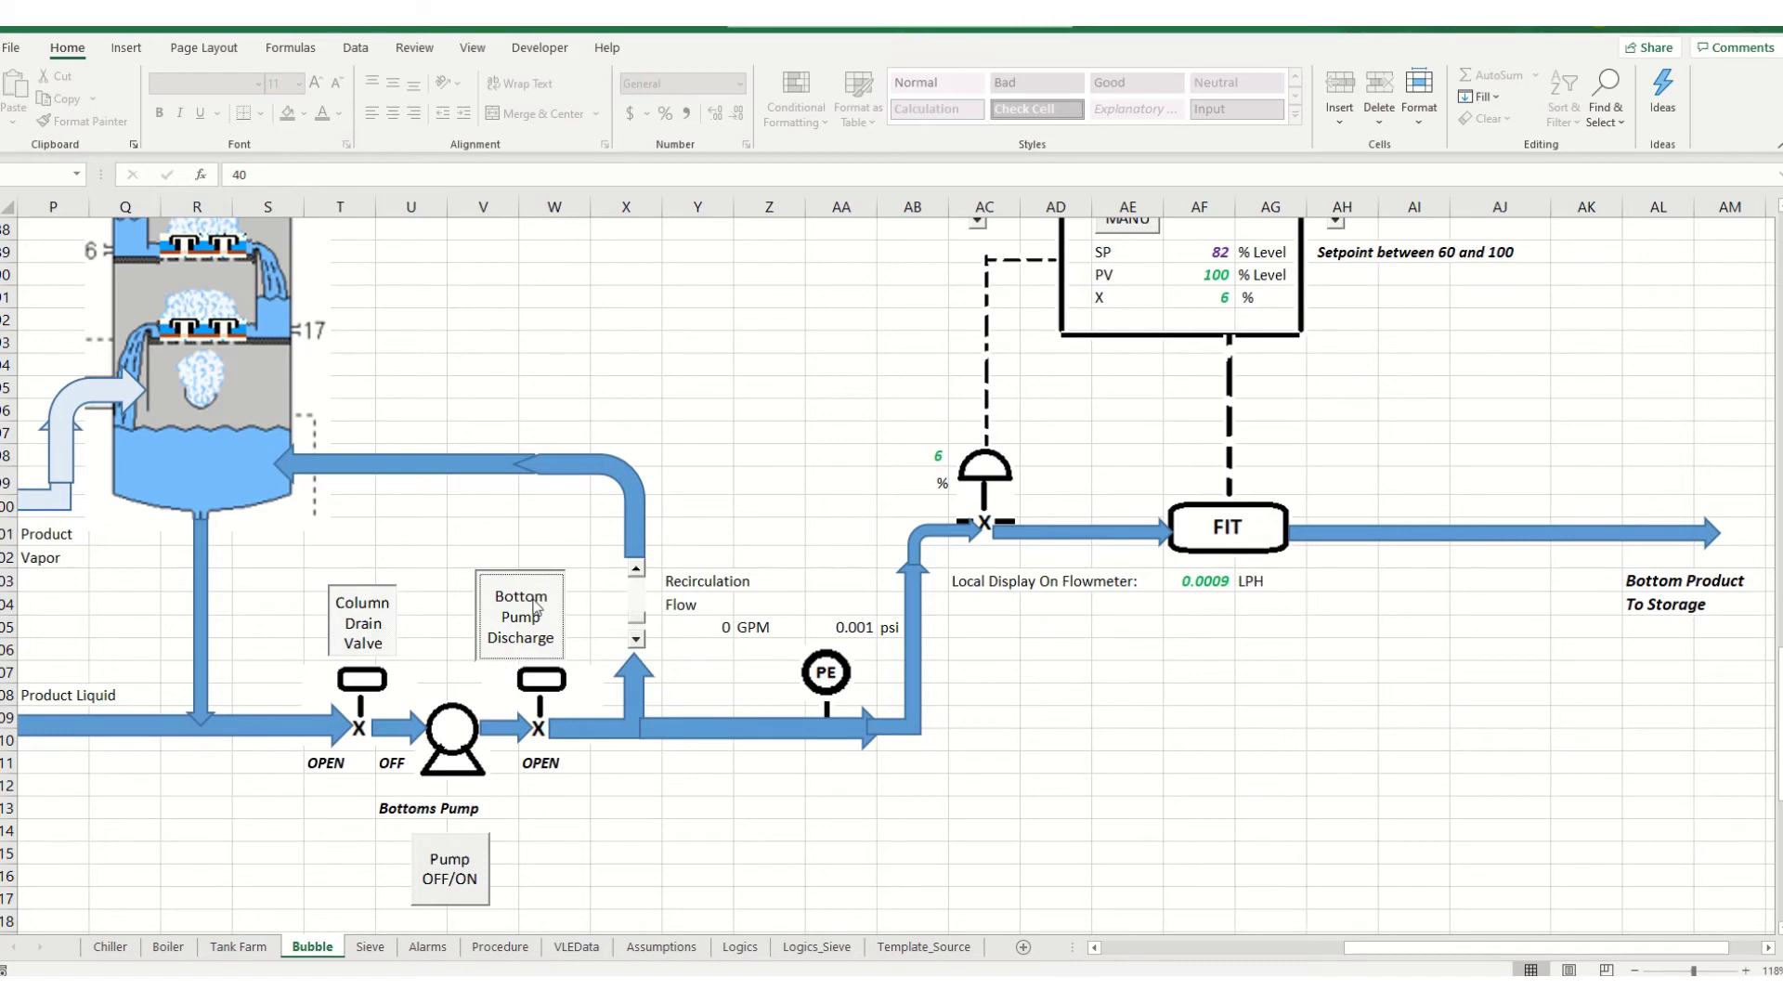
left_click(459, 869)
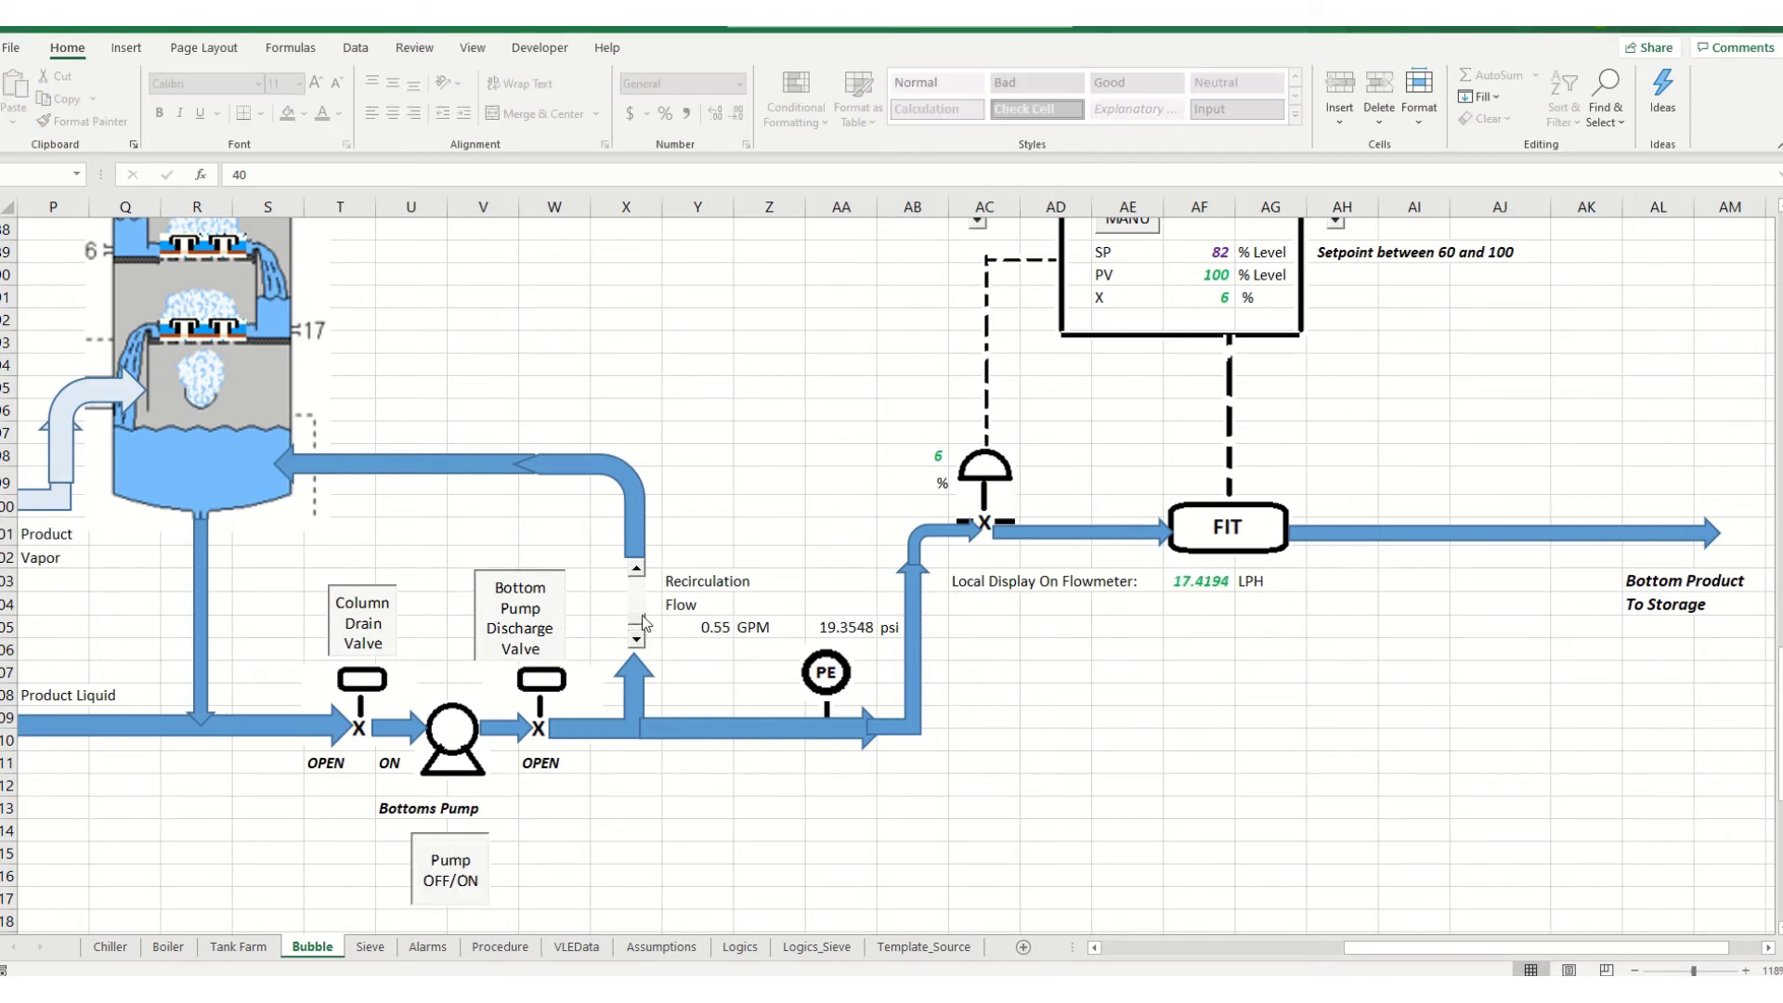
Raise the recirculation flow on the bottoms line to 1 GPM
left_click(637, 570)
left_click(637, 570)
left_click(637, 571)
left_click(637, 570)
left_click(637, 570)
left_click(637, 570)
left_click(637, 570)
left_click(637, 570)
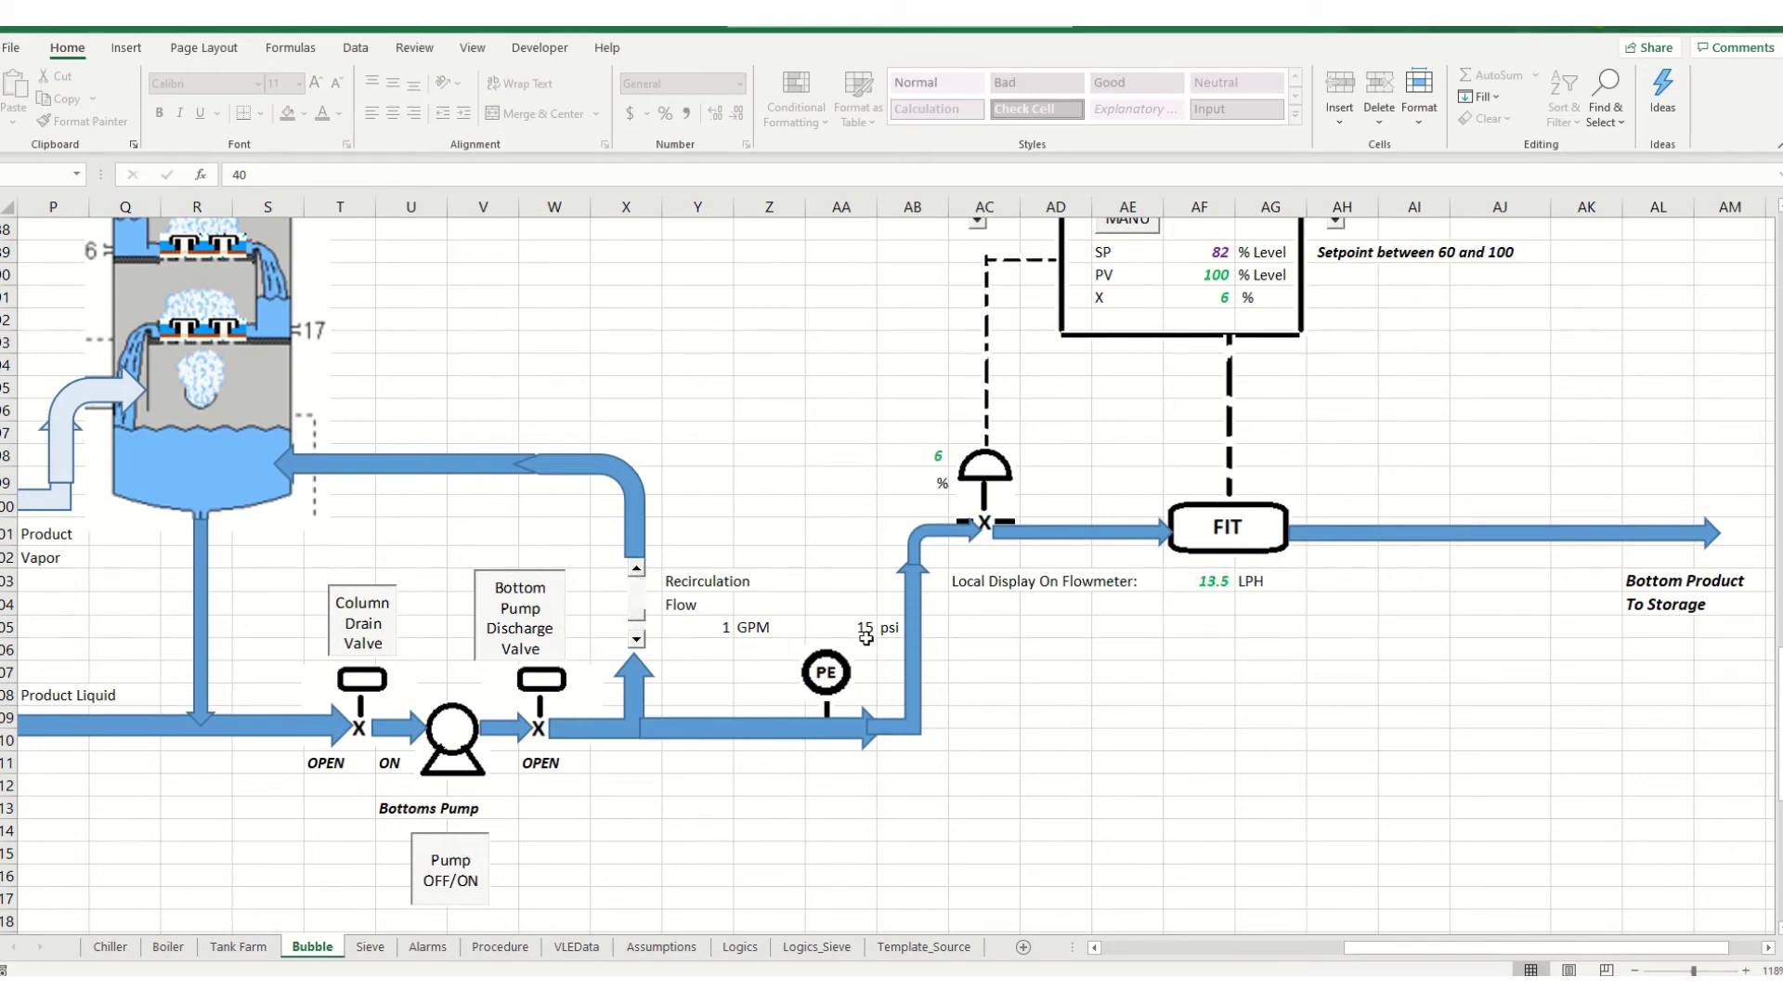
Switch the Level Control Loop to automatic mode and check the outlet valve and bottom product flowmeter displays
scroll(1312, 699, "up", 4)
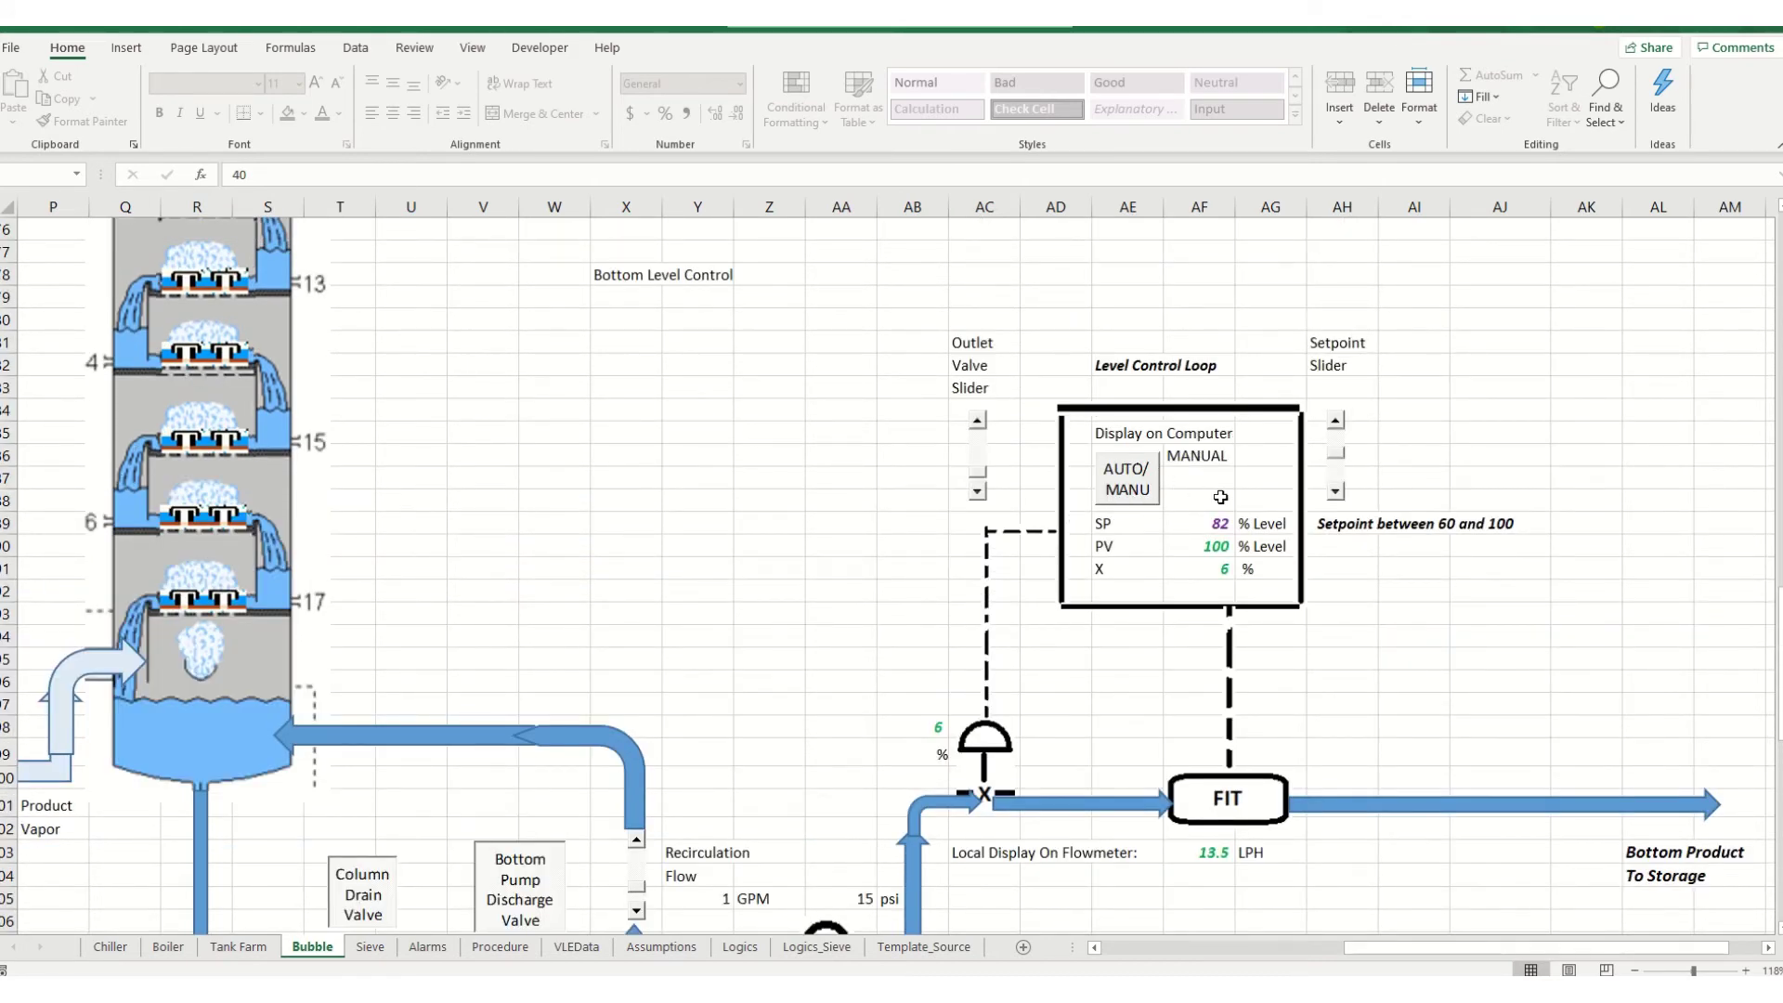
left_click(1149, 492)
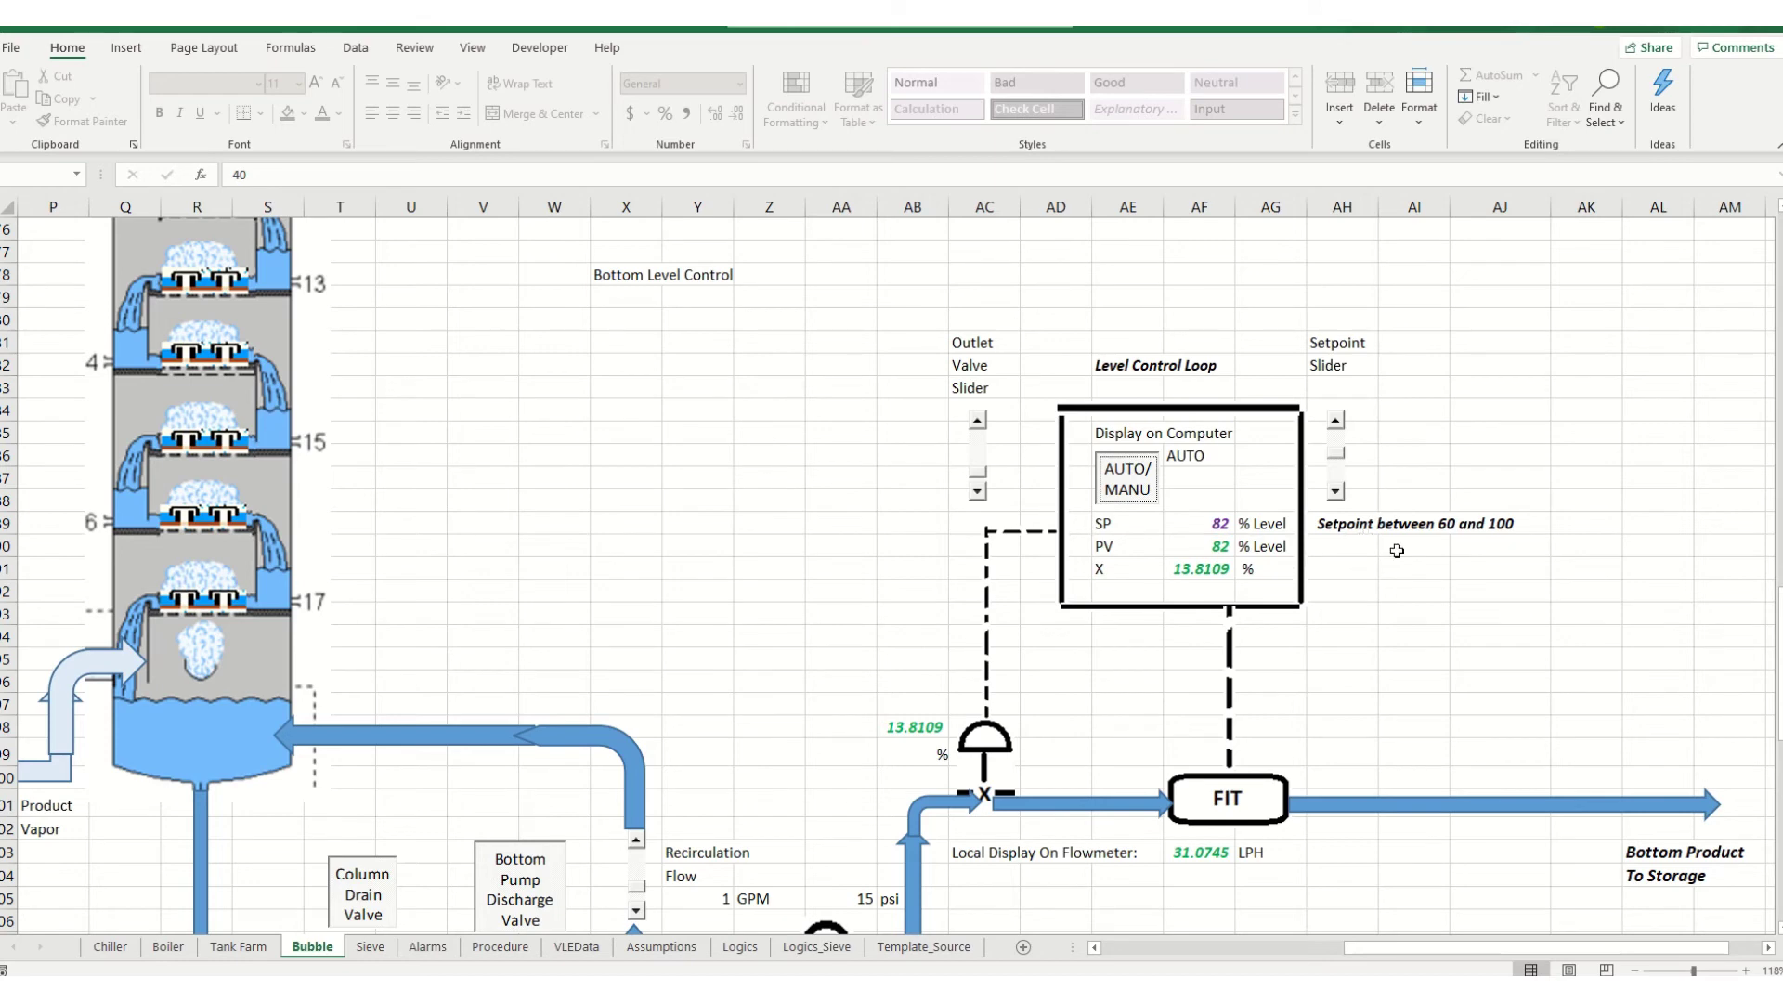
scroll(1218, 773, "down", 1)
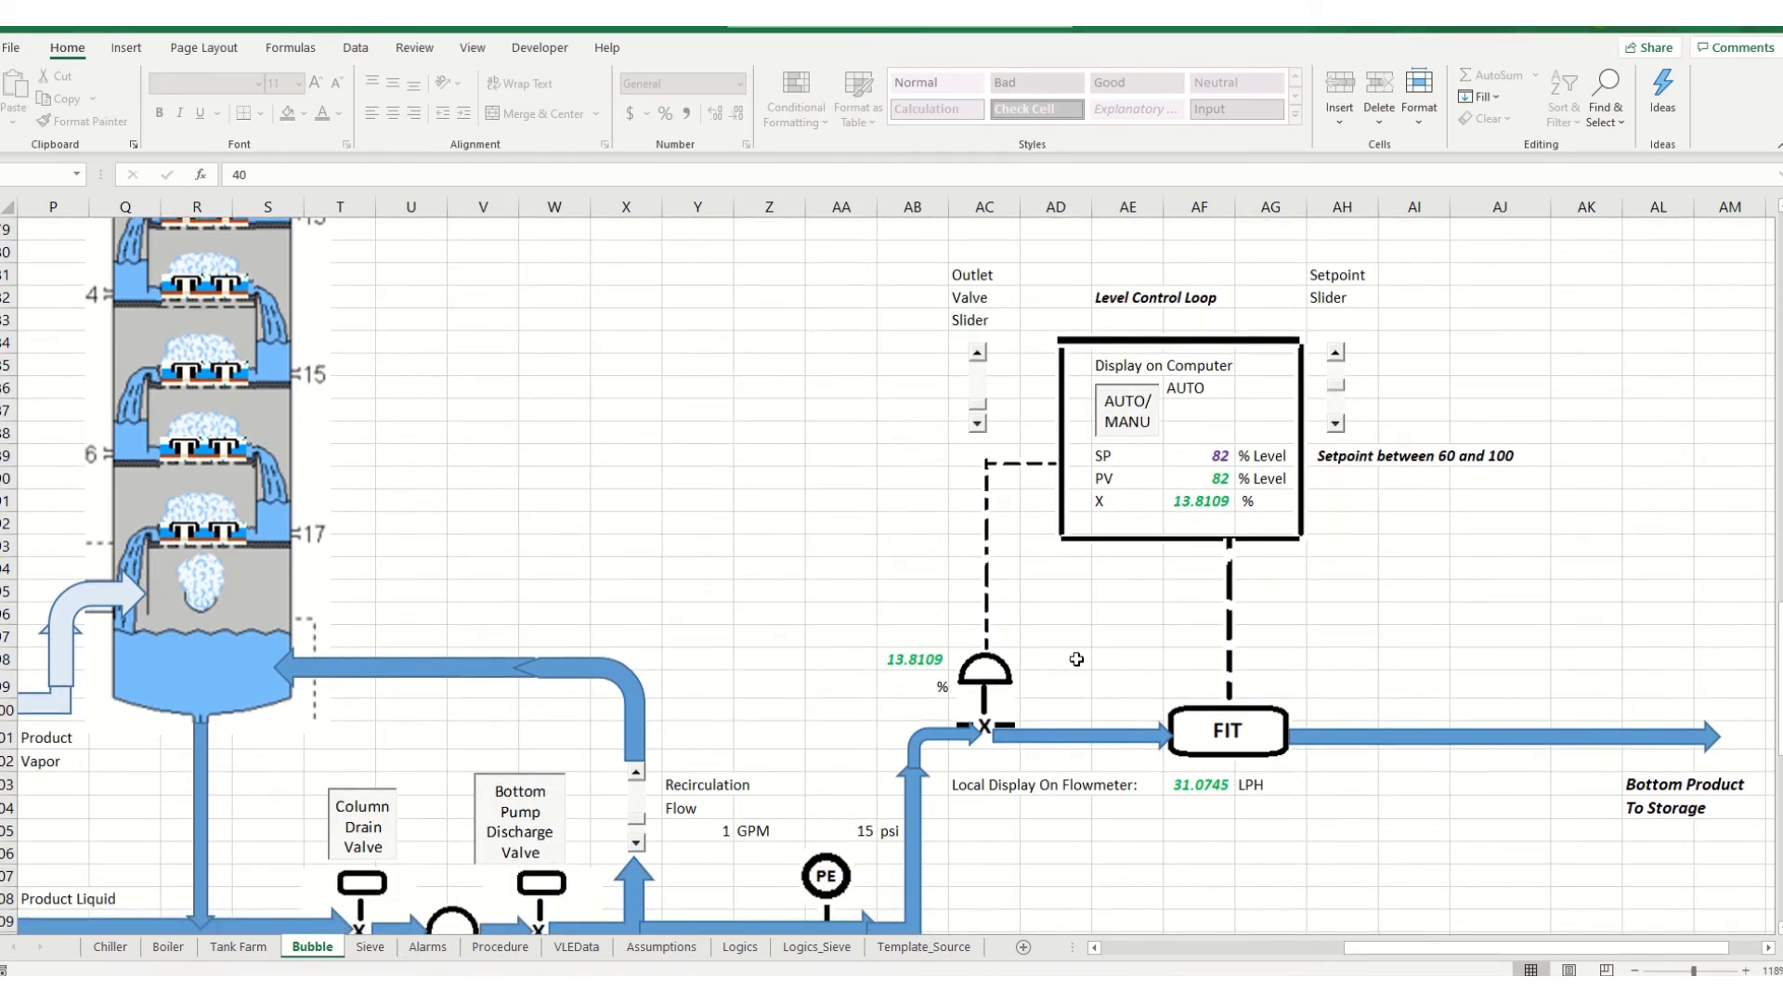
scroll(1076, 660, "down", 3)
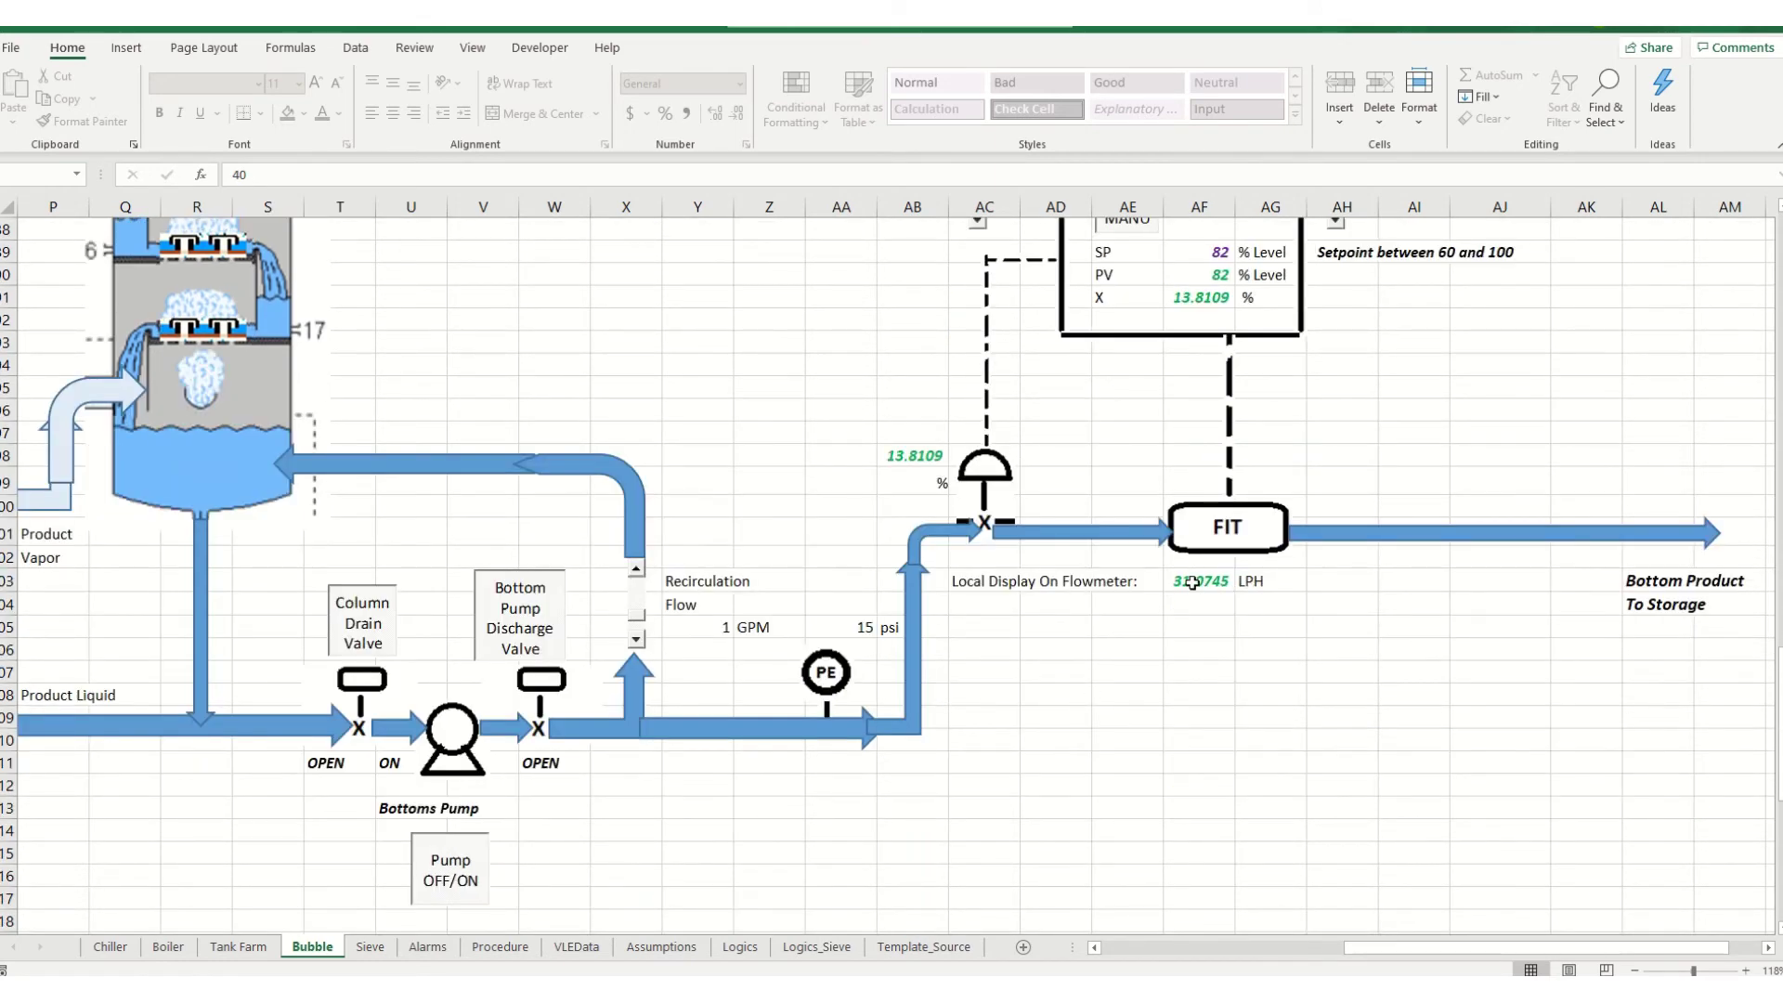
scroll(1207, 599, "up", 15)
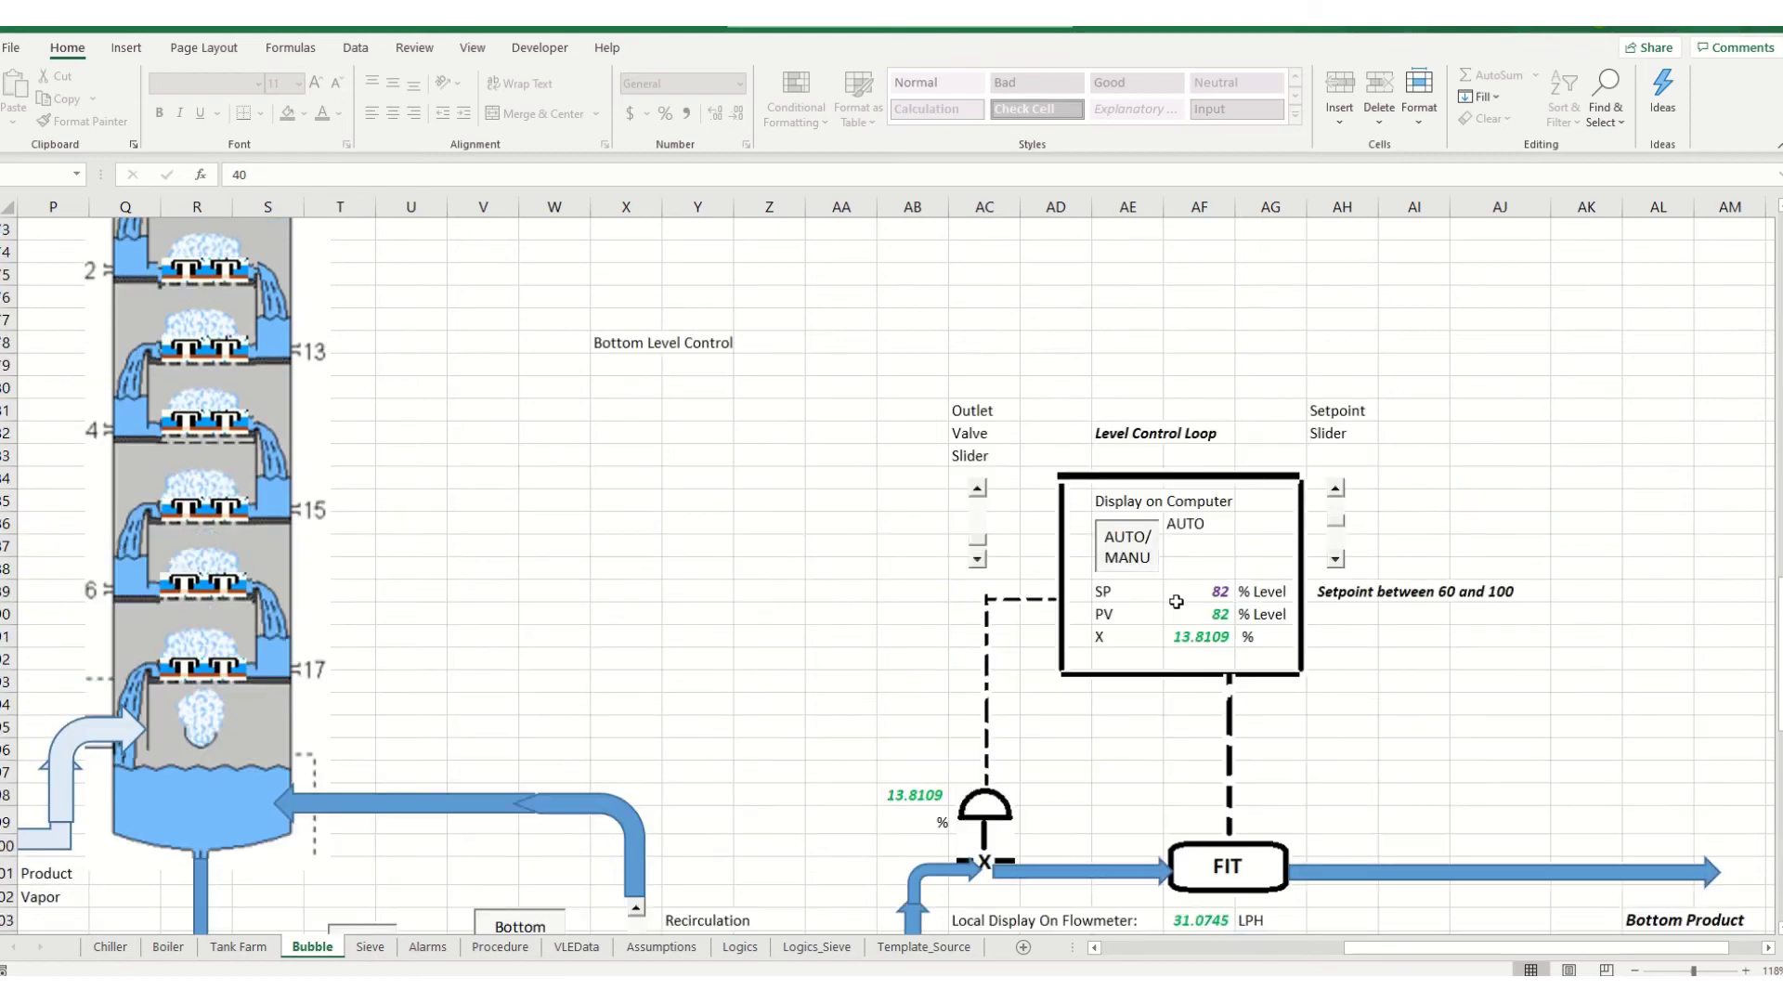
Toggle the Reflux Control Loop to ratio mode and back, and lower the reflux percentage to 65
scroll(1176, 602, "up", 3)
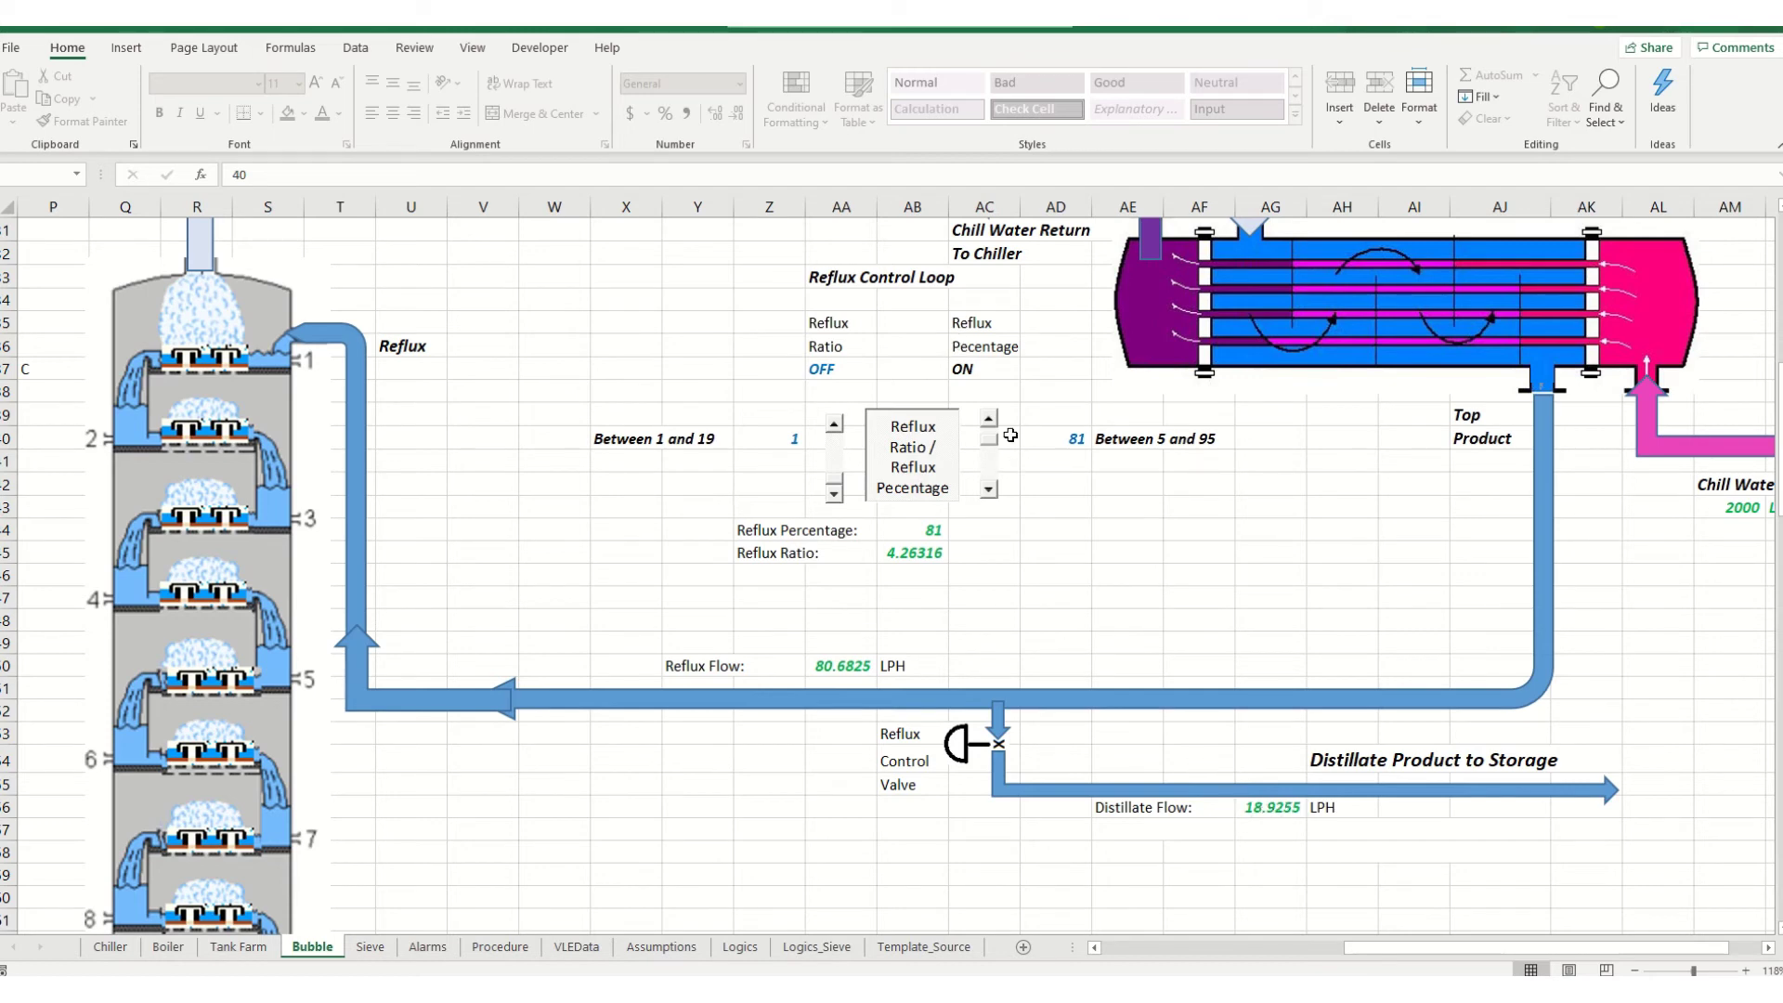
left_click(934, 473)
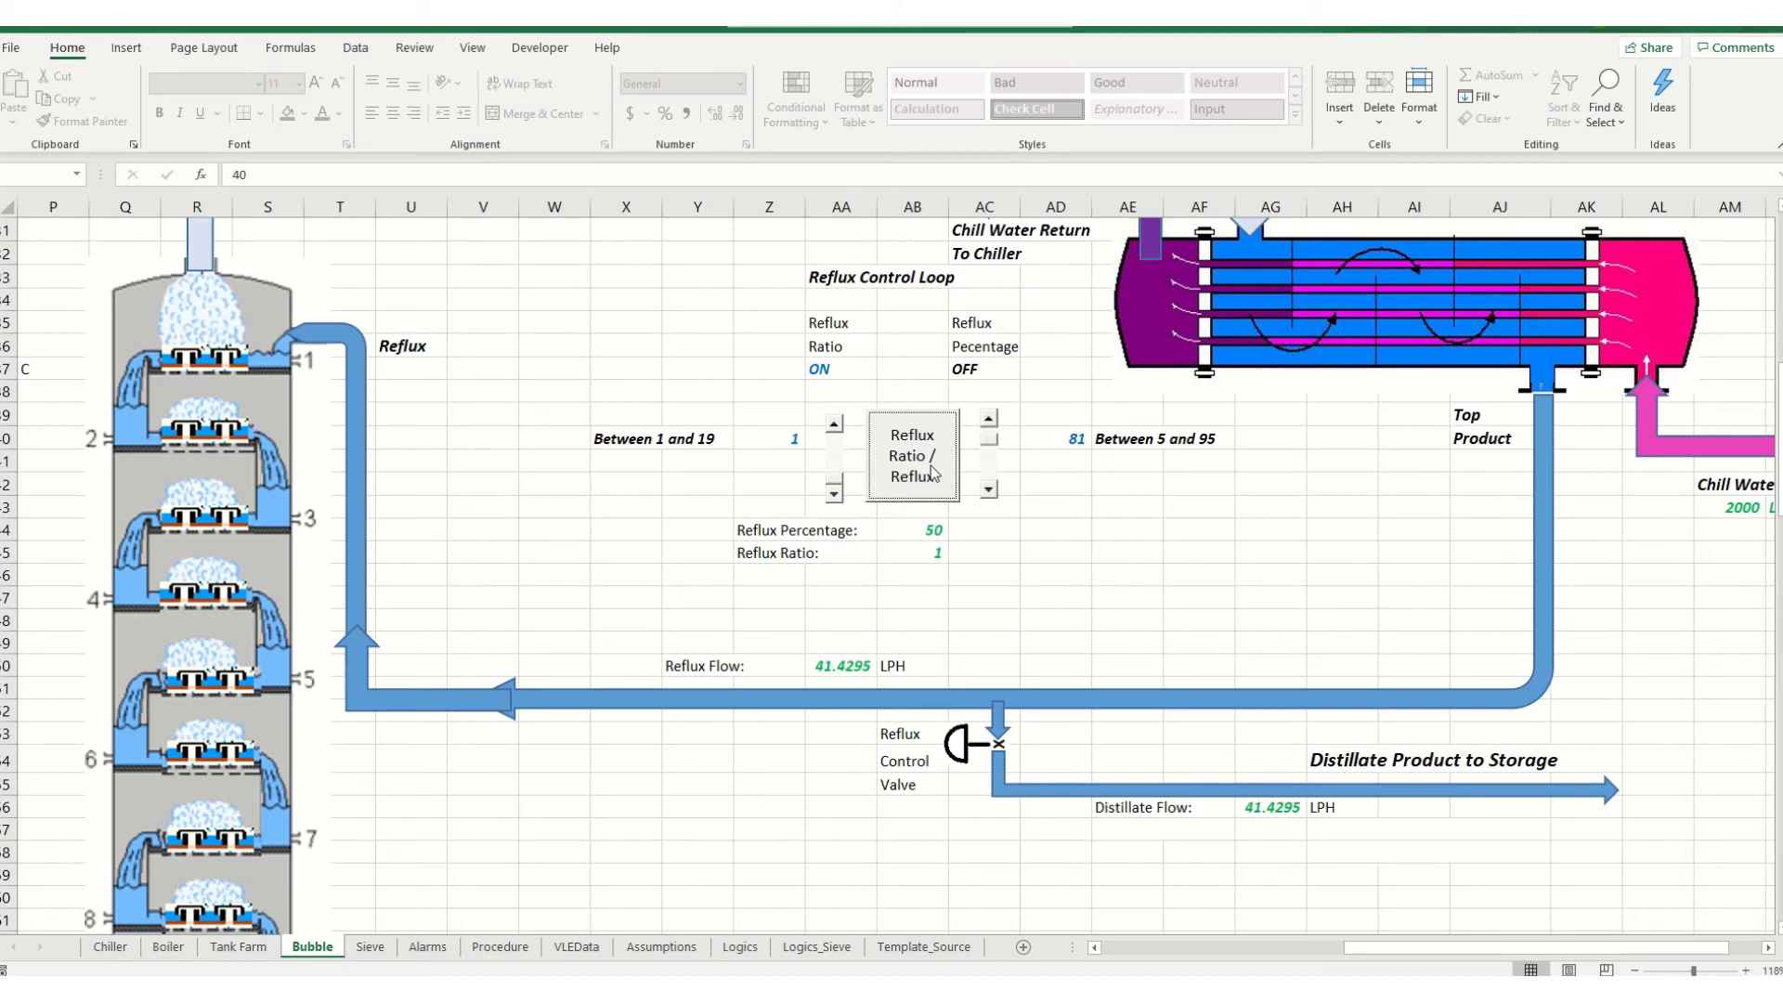
left_click(935, 474)
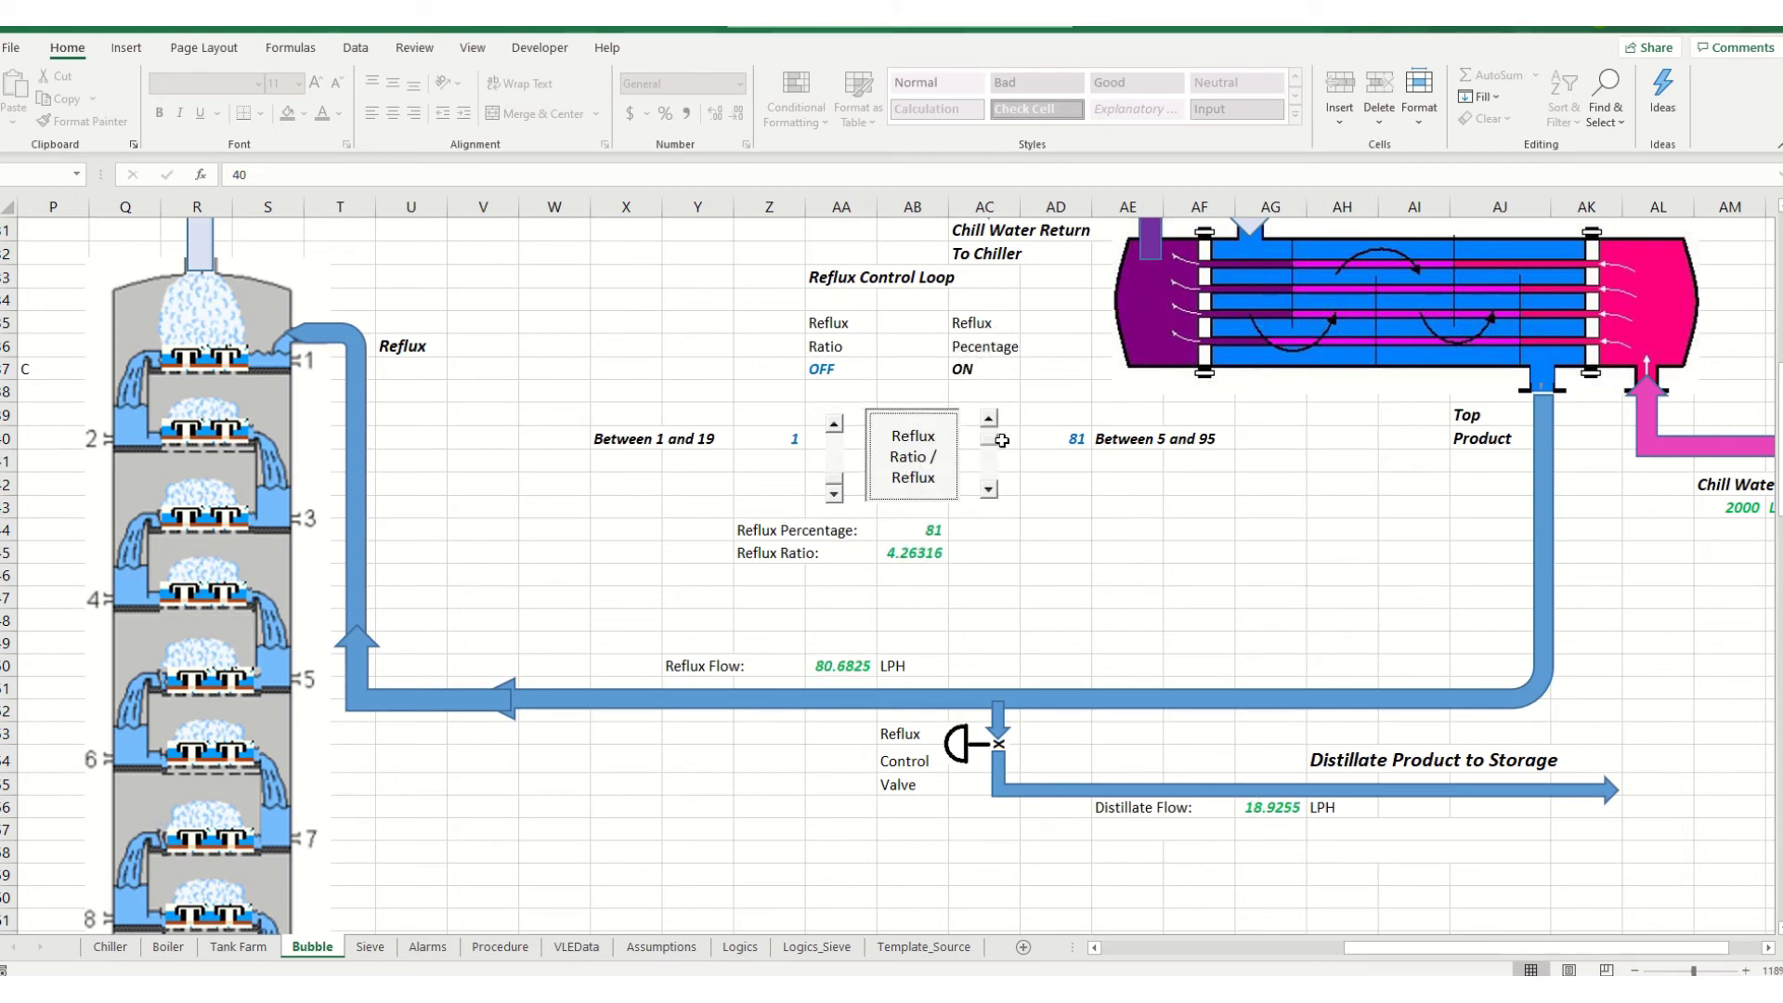
left_click(990, 489)
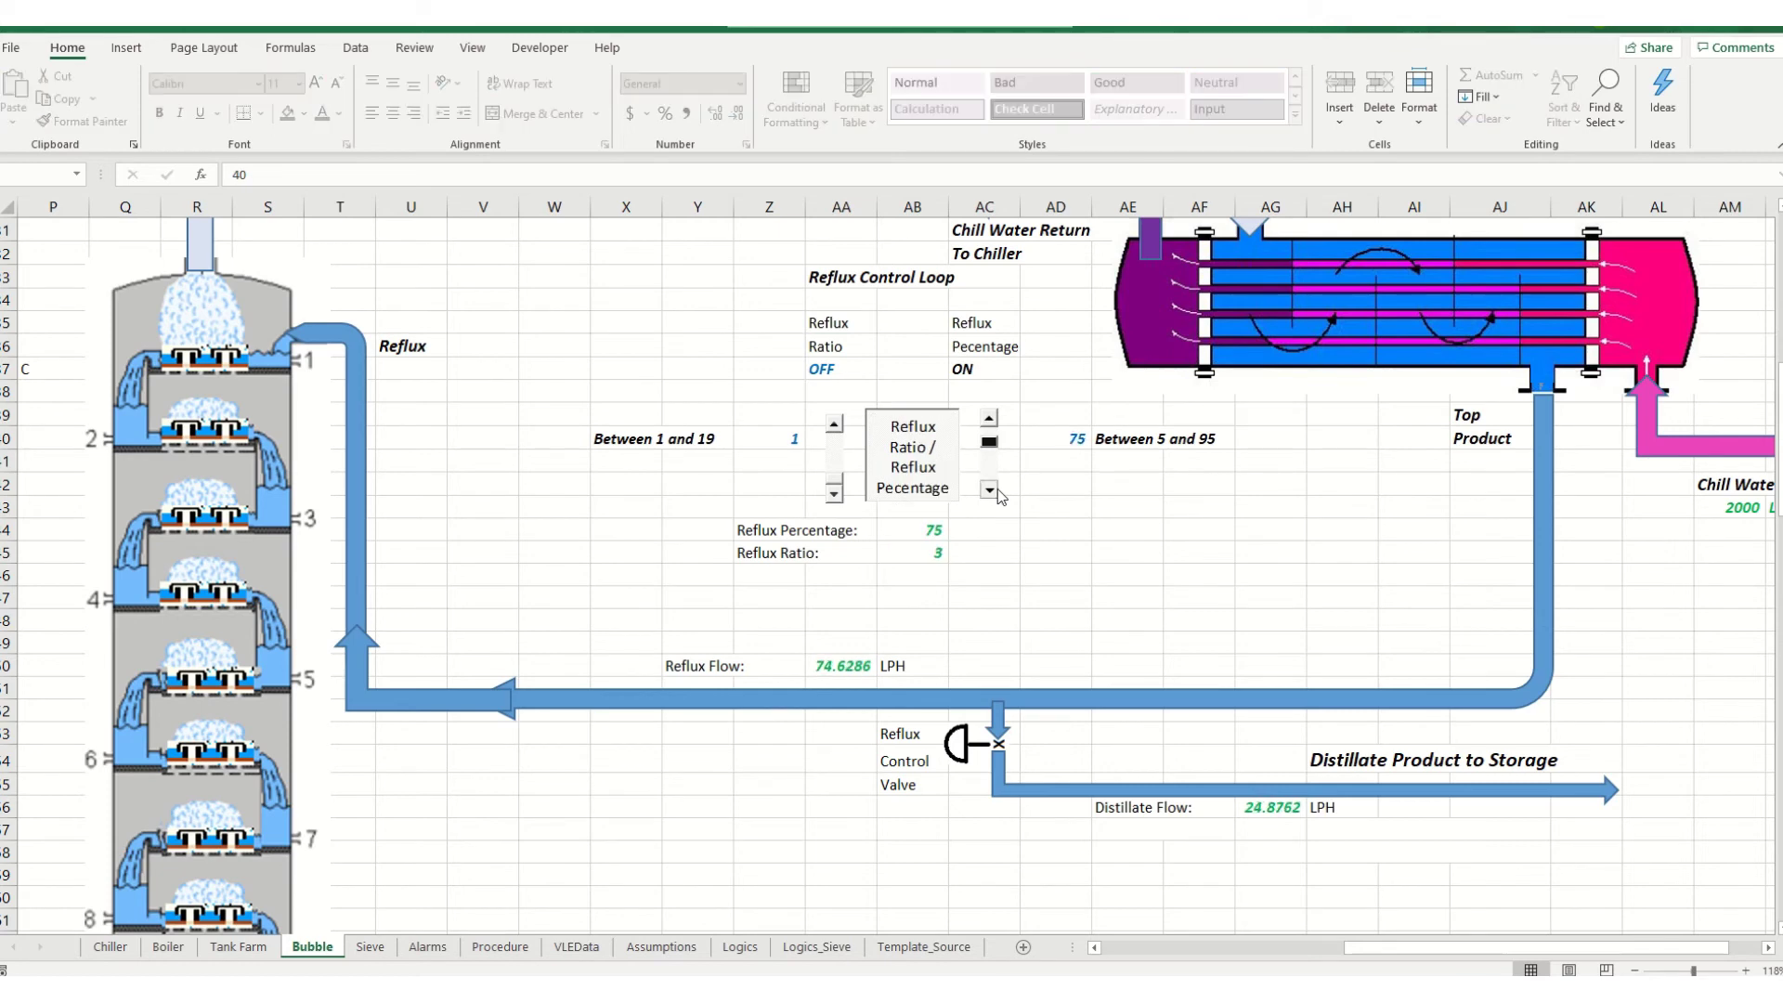
left_click(995, 489)
left_click(996, 490)
left_click(996, 489)
left_click(995, 490)
left_click(996, 489)
left_click(996, 490)
left_click(995, 489)
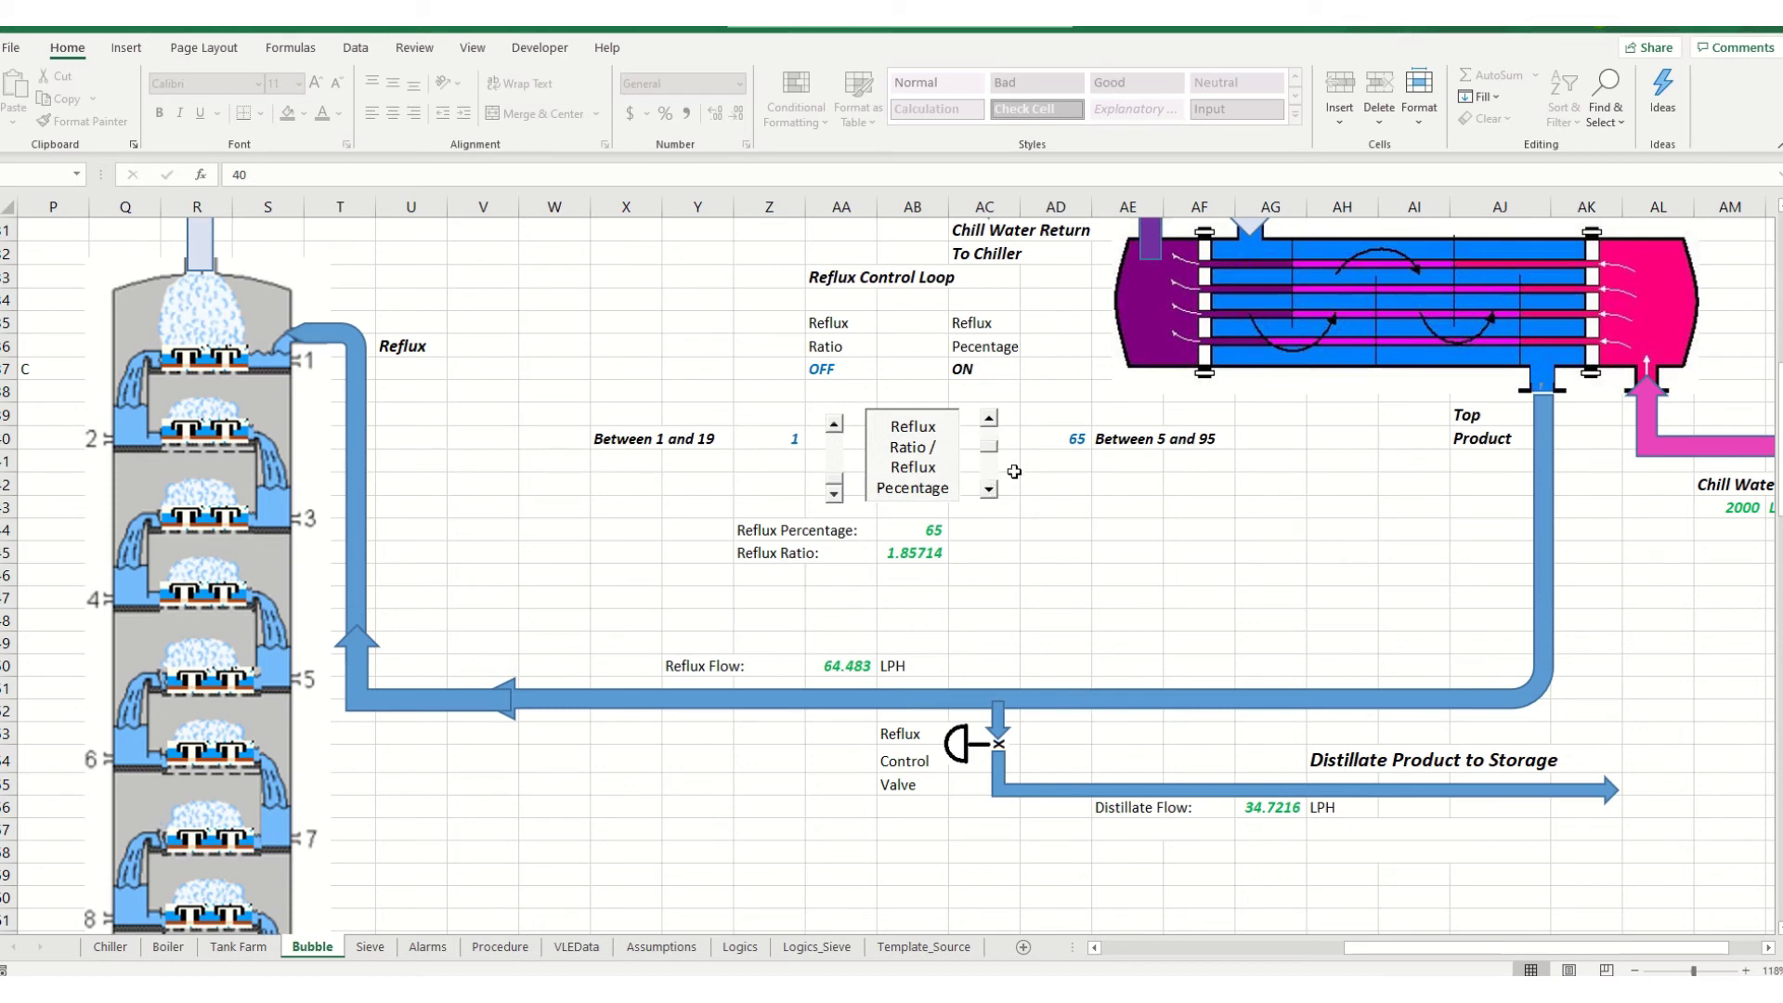
Switch the Reflux Control Loop to reflux ratio mode and set the ratio to 2
left_click(913, 460)
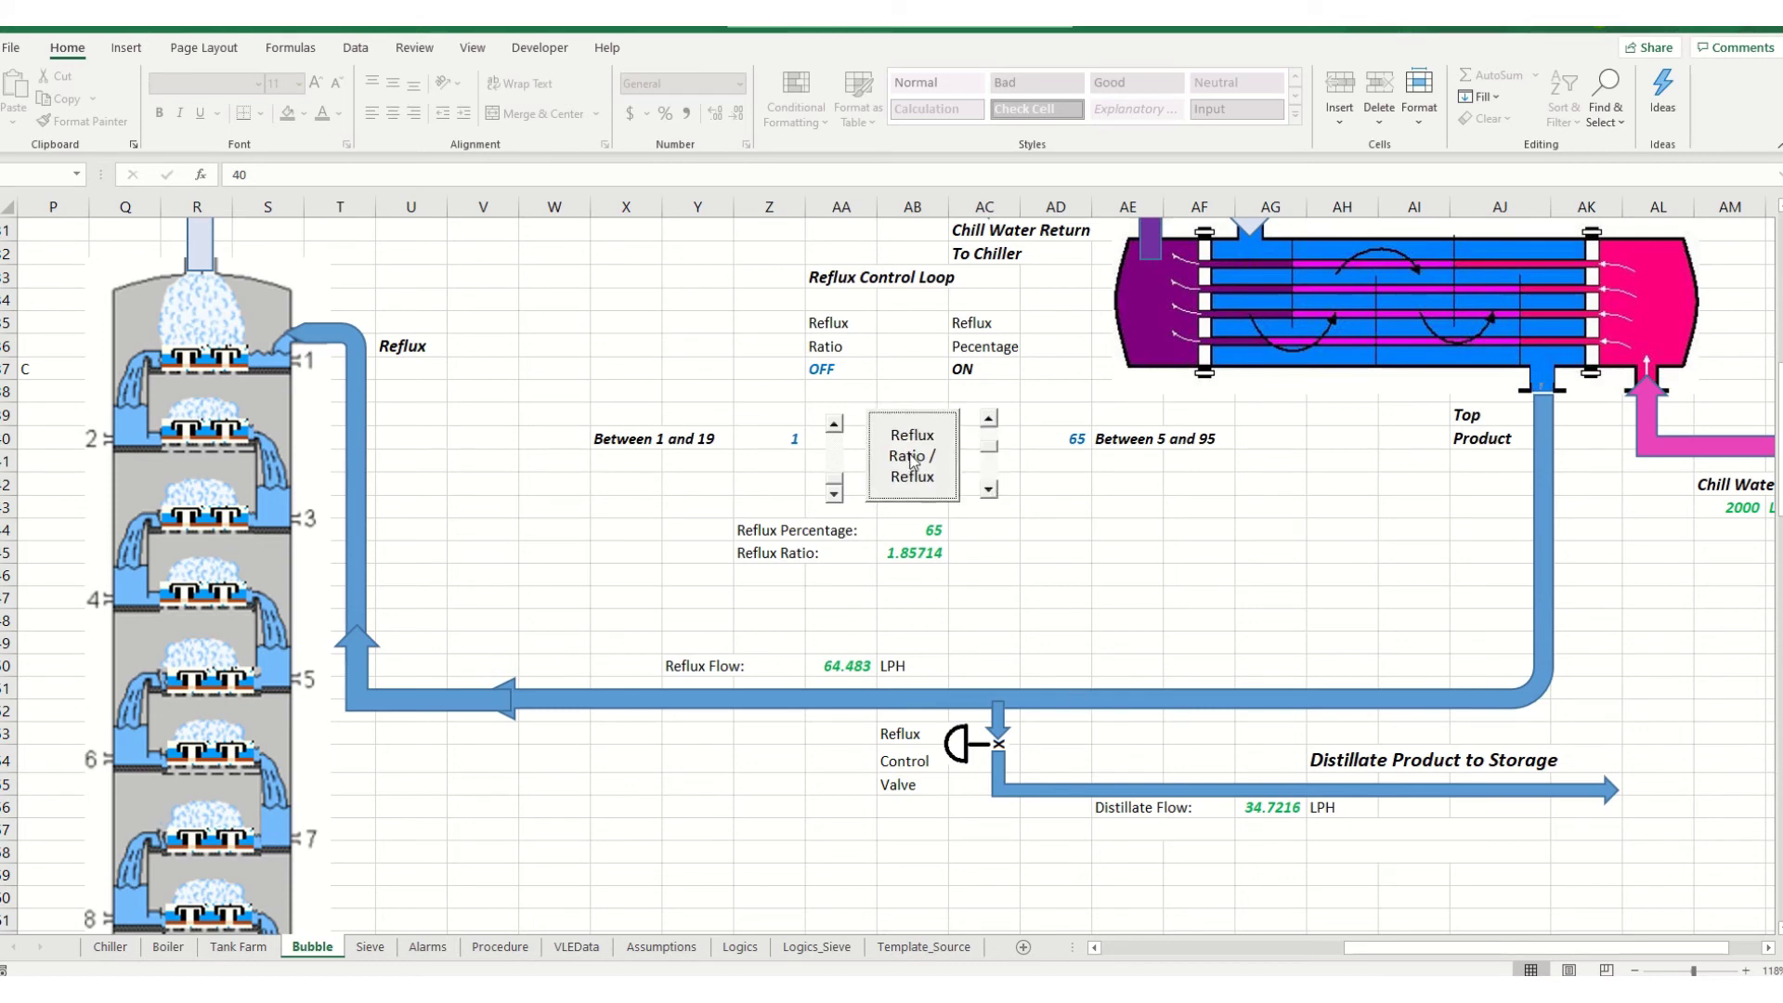
left_click(837, 437)
left_click(838, 437)
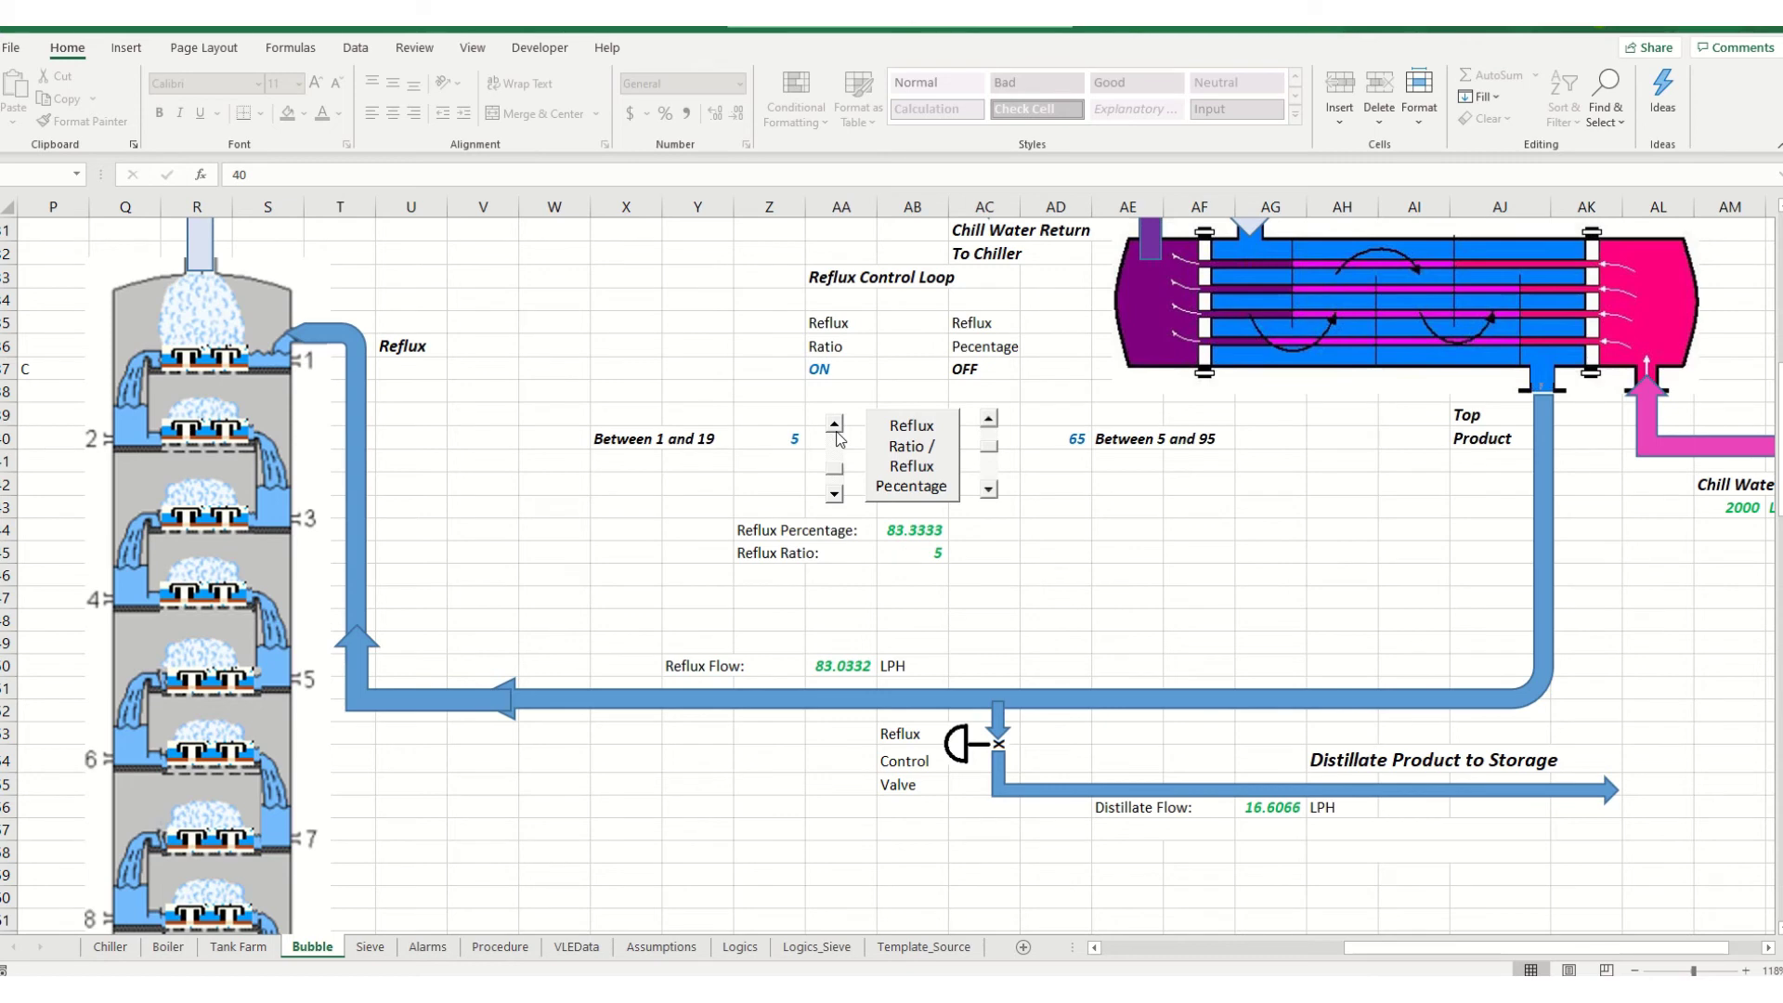
left_click(835, 494)
left_click(835, 494)
left_click(835, 493)
Check the column's top temperature cell, return the loop to reflux percentage mode and lower the percentage to 47
left_click_drag(1365, 951, 1194, 943)
left_click(695, 376)
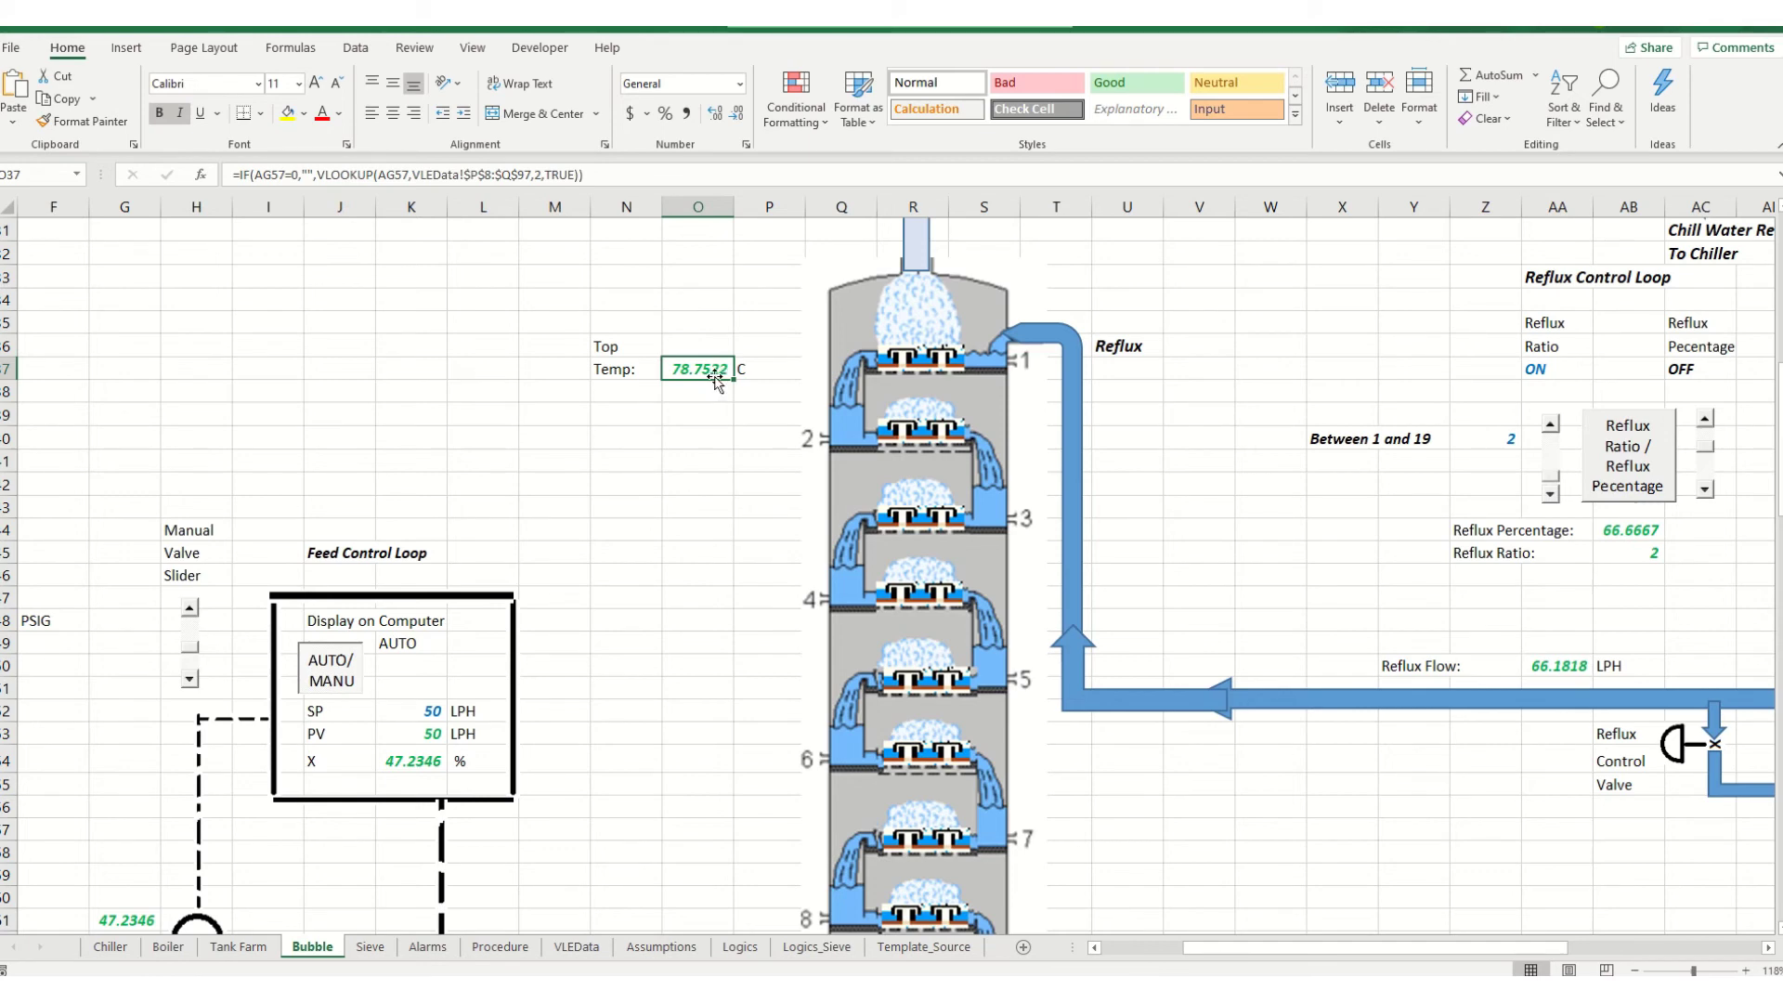
left_click(1710, 434)
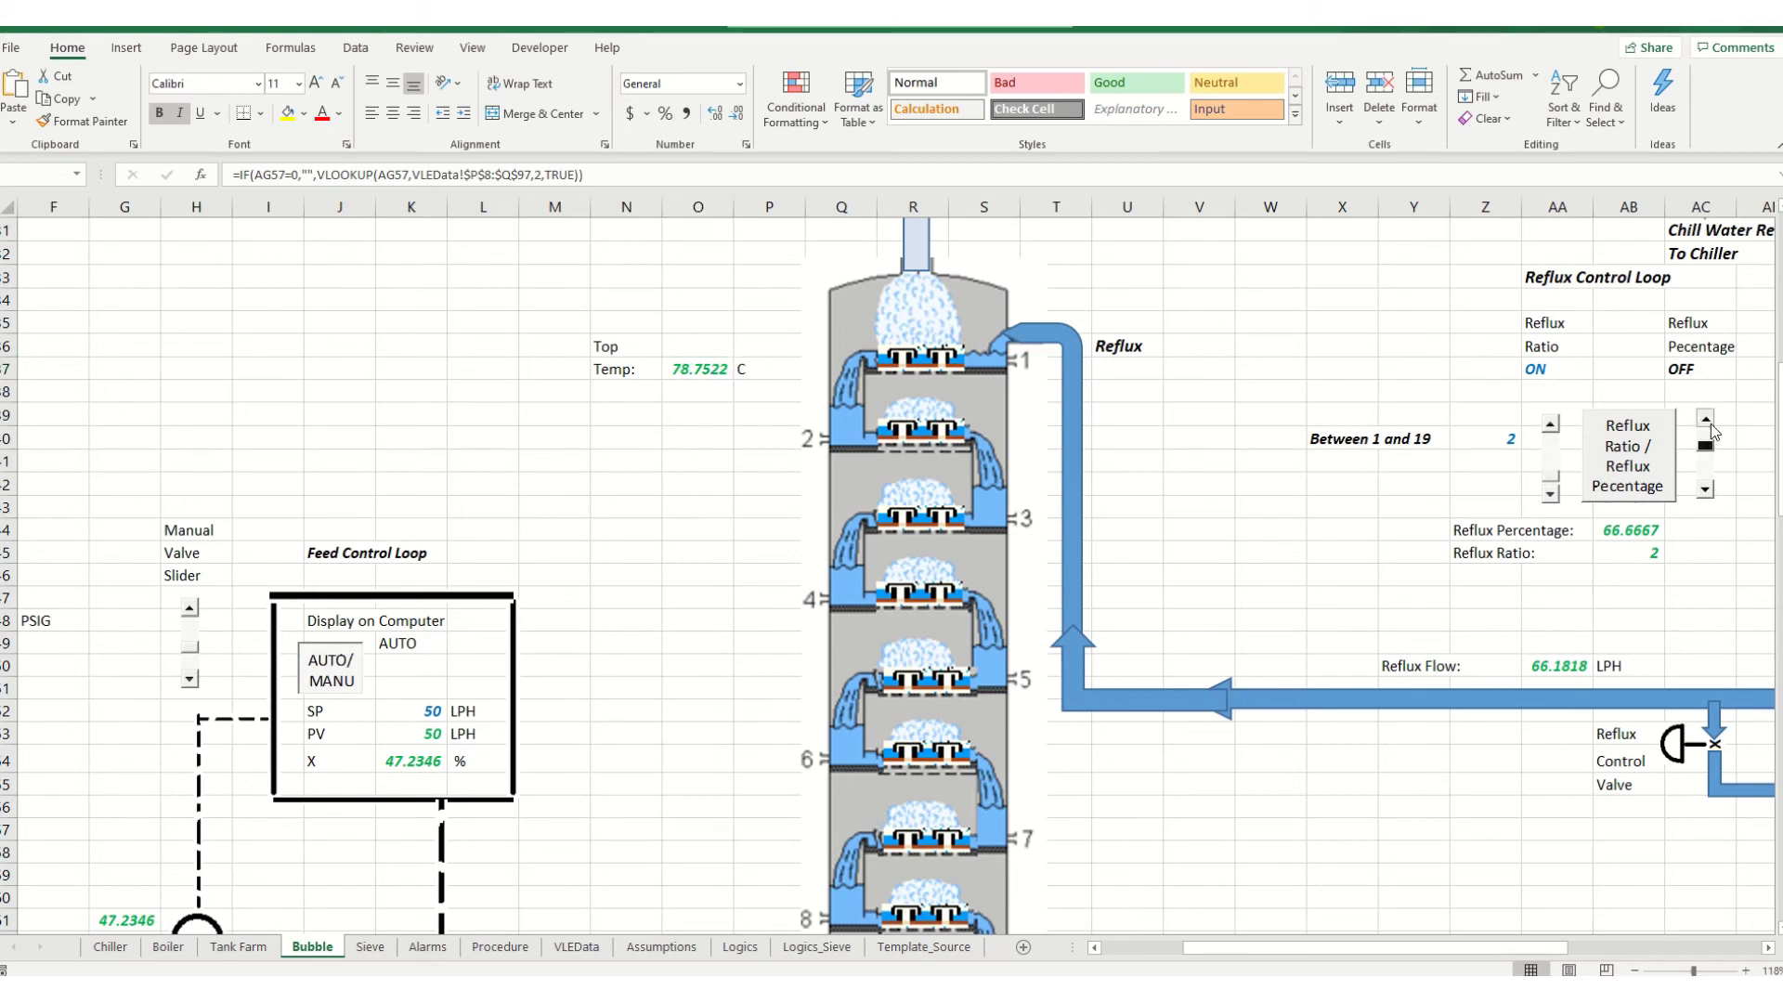
left_click(1706, 490)
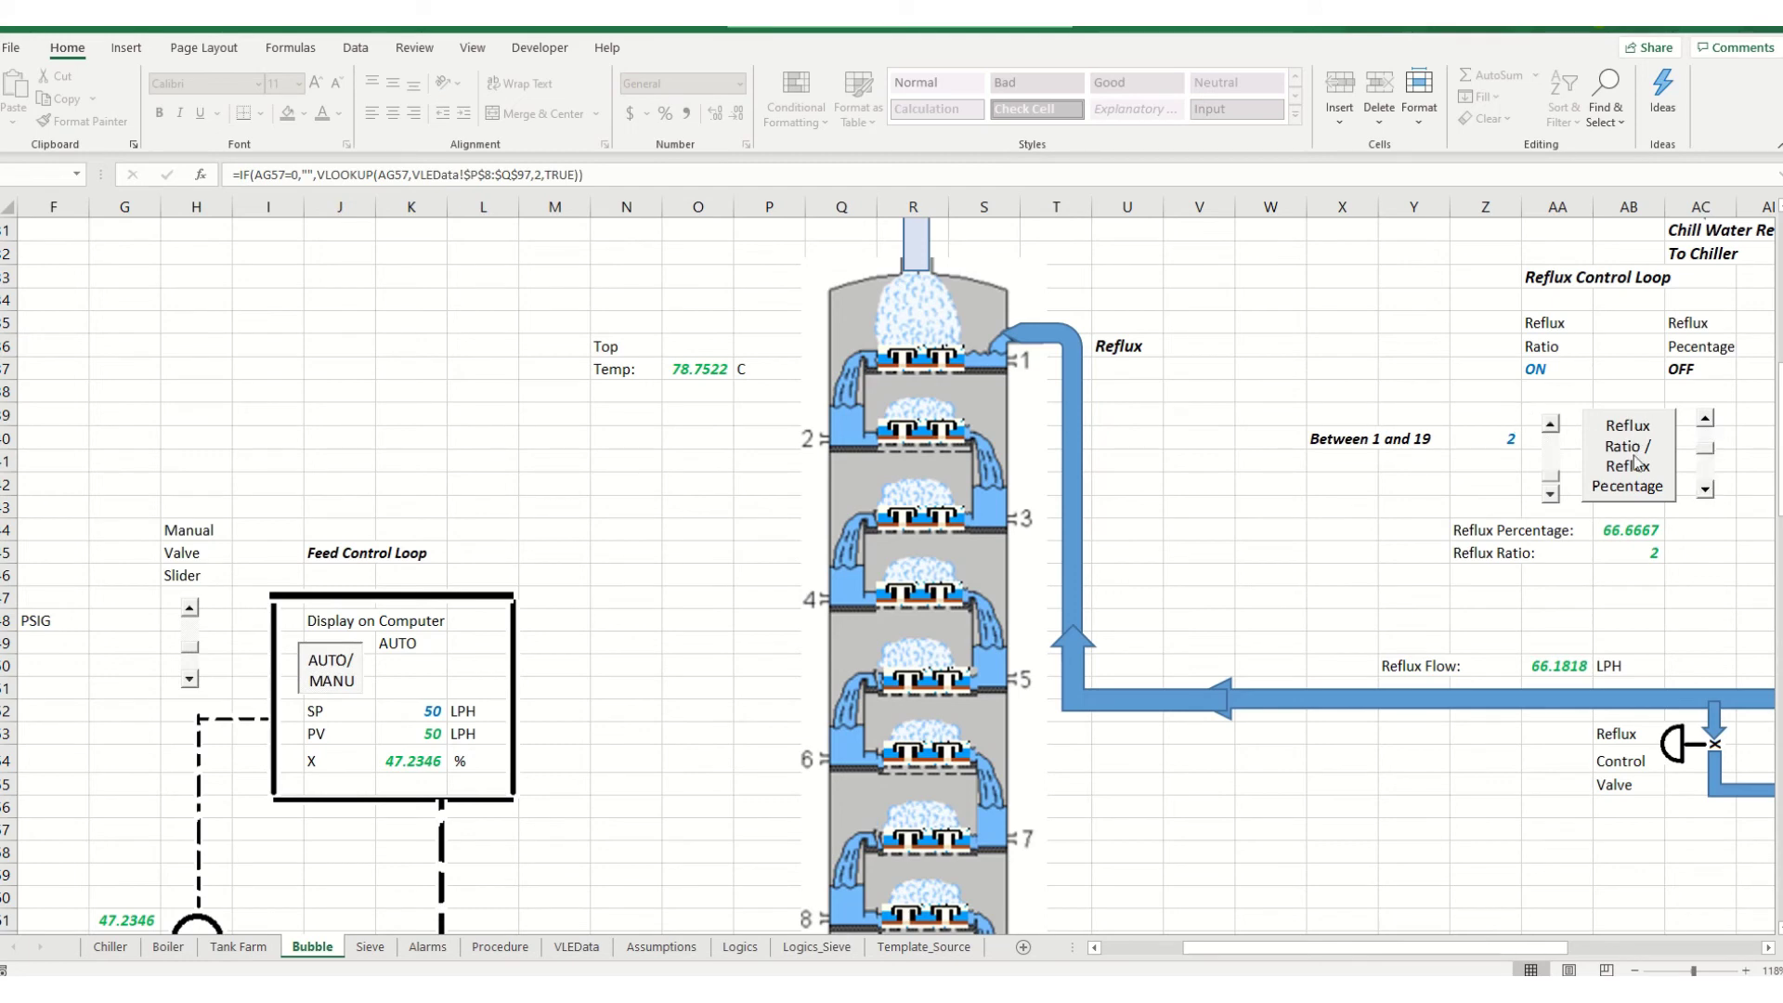
left_click(1706, 489)
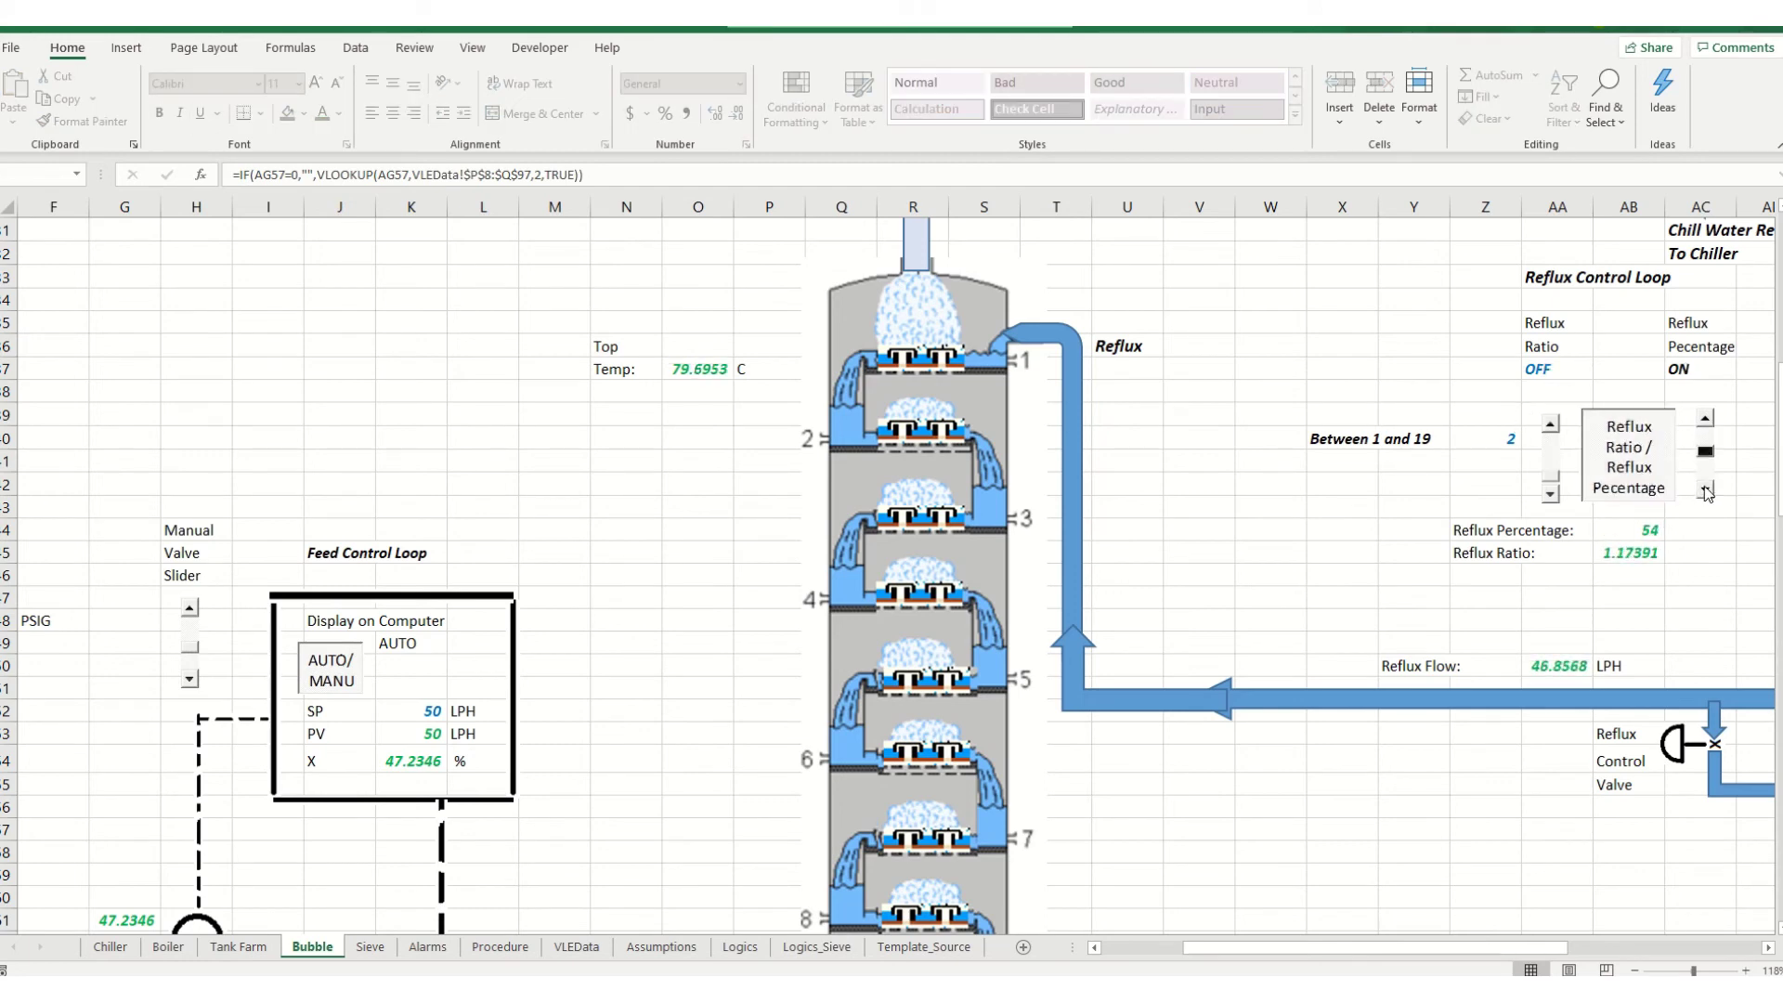
Inspect the reboiler temperature cell and its formula at the bottom of the column
scroll(966, 449, "down", 18)
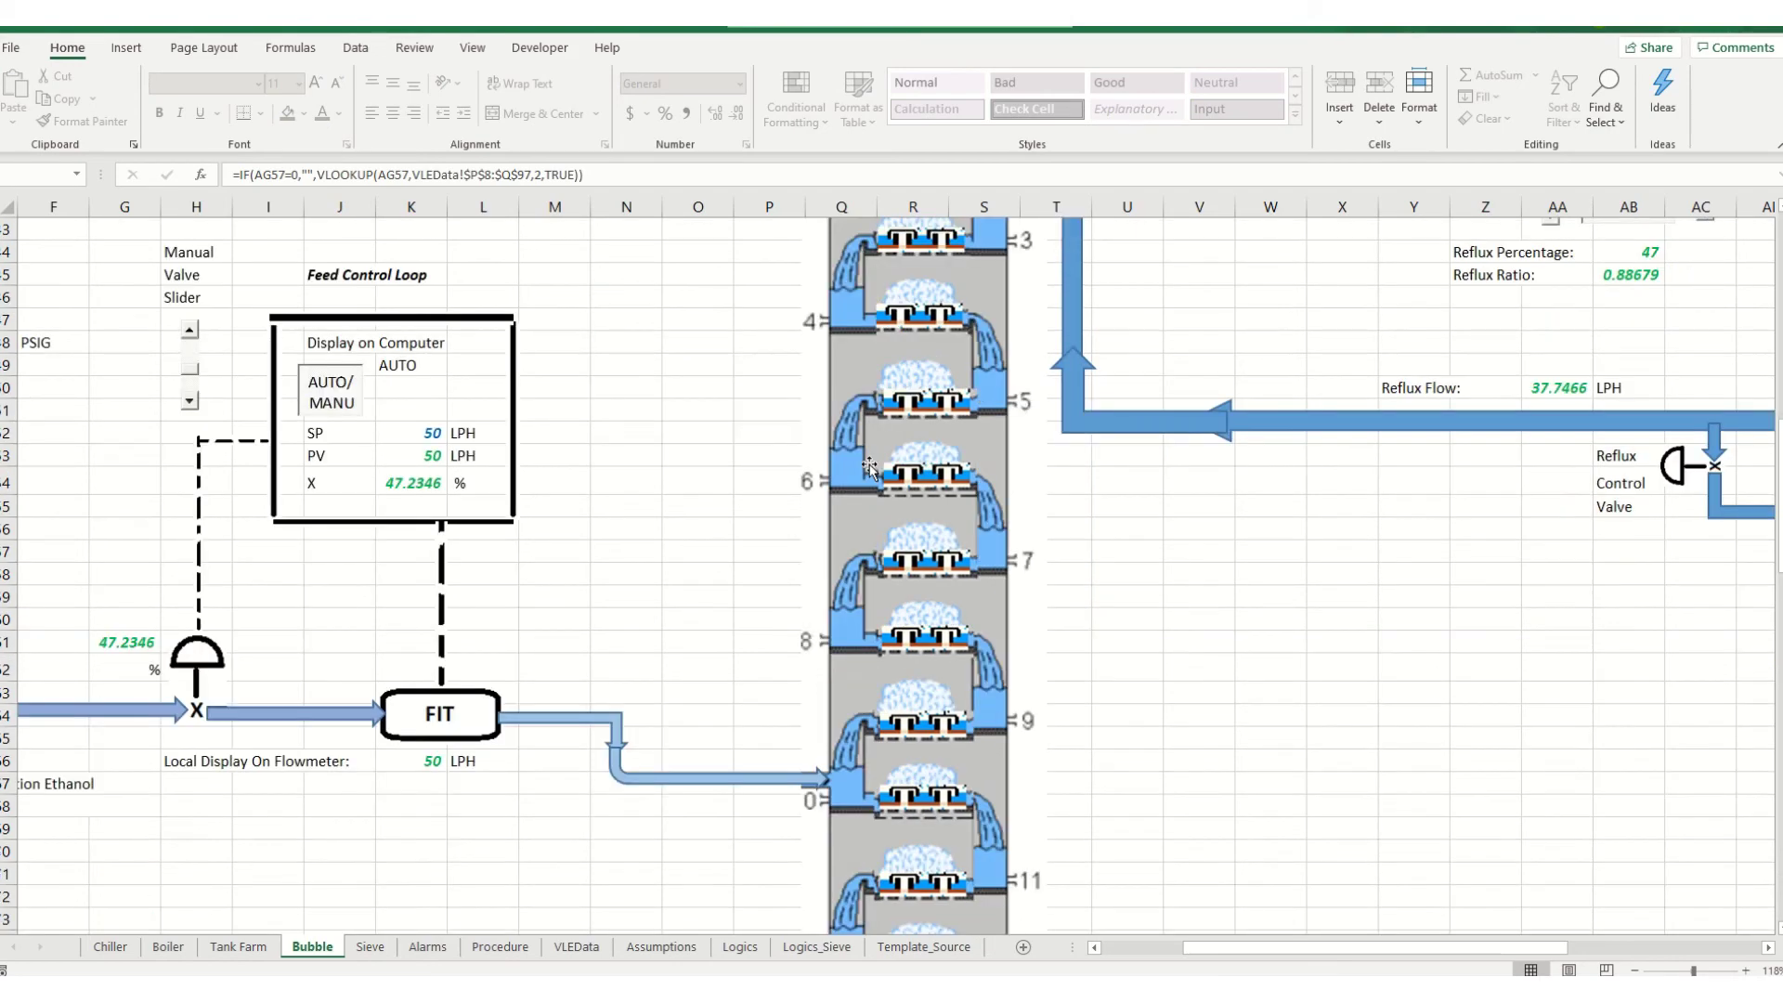
scroll(869, 464, "down", 3)
scroll(841, 472, "up", 3)
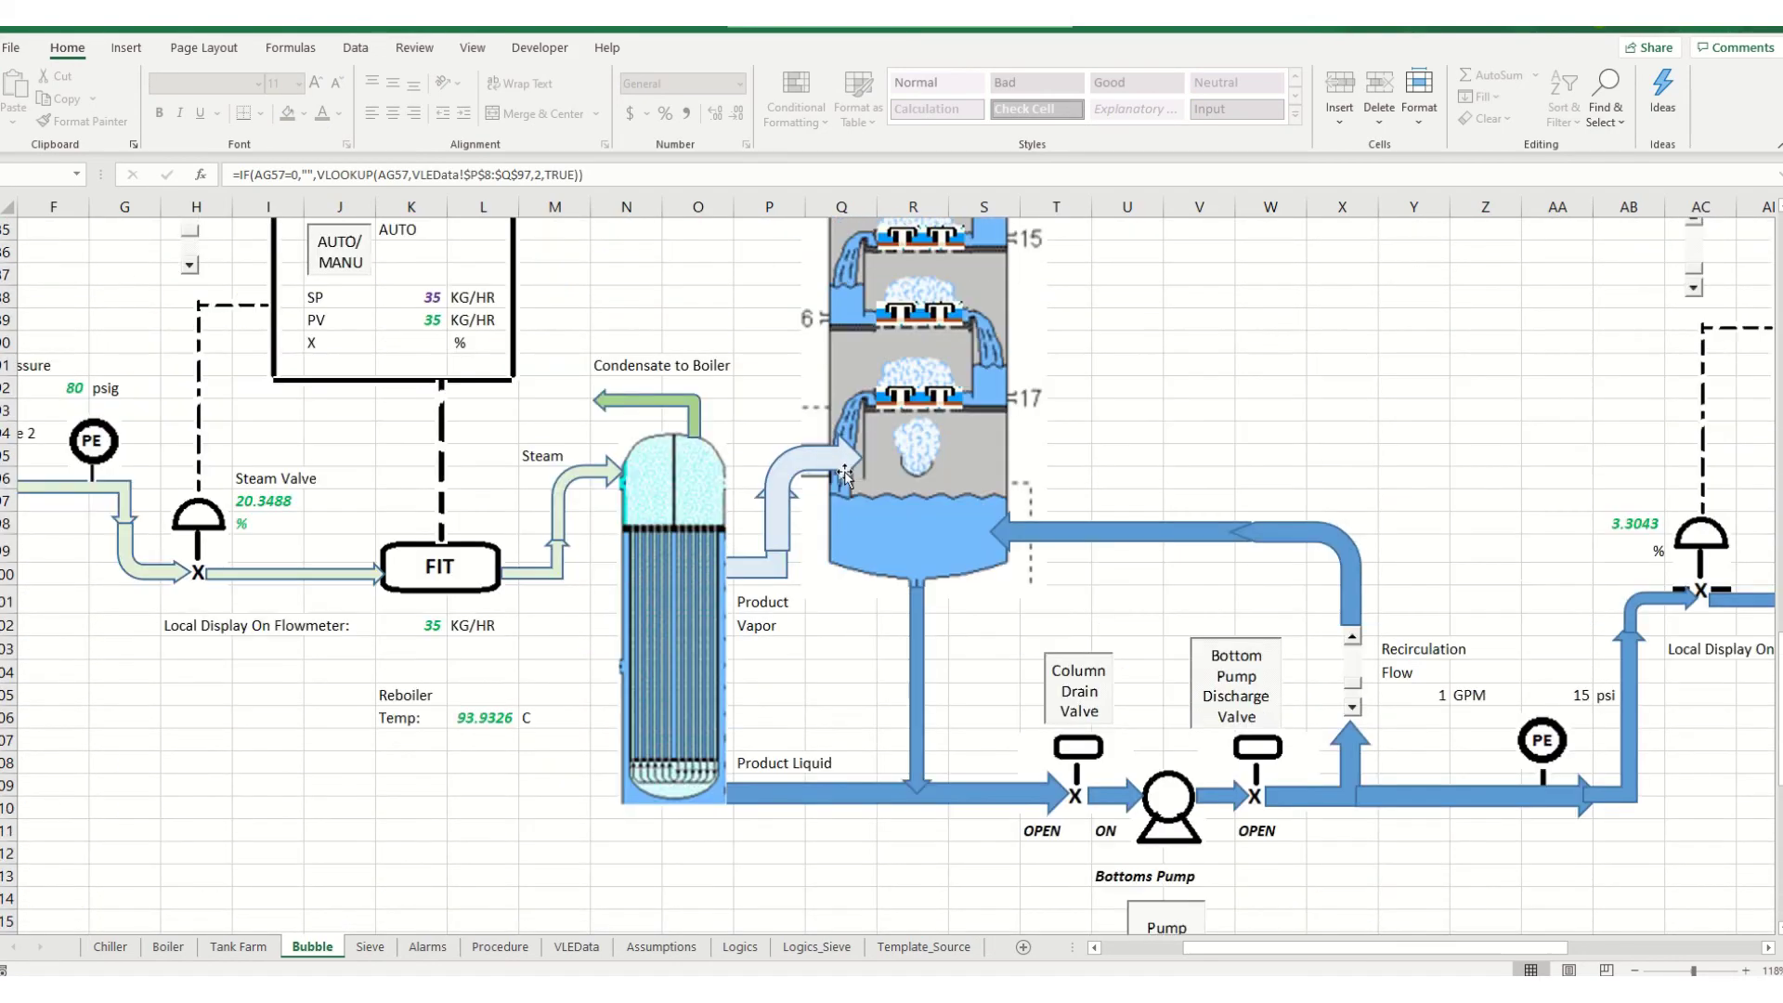
left_click(477, 719)
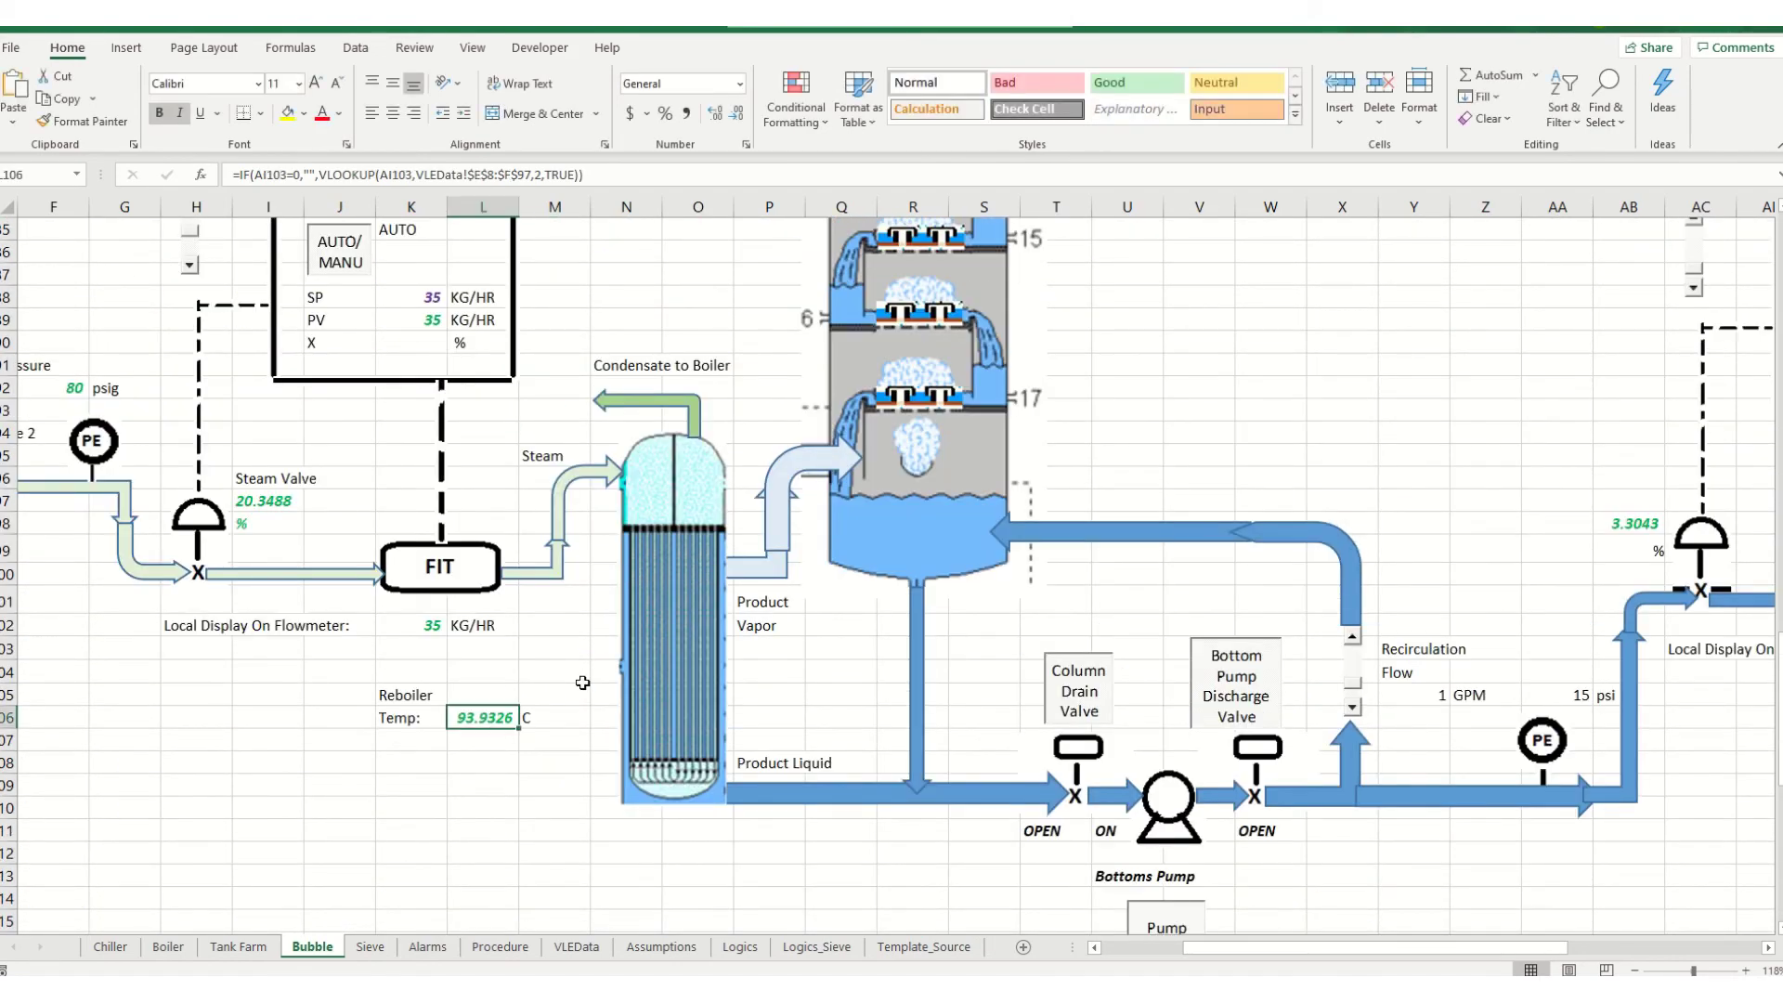
Switch the Steam Flow Loop to manual mode and lower the steam valve opening to 19 %
scroll(582, 682, "up", 1)
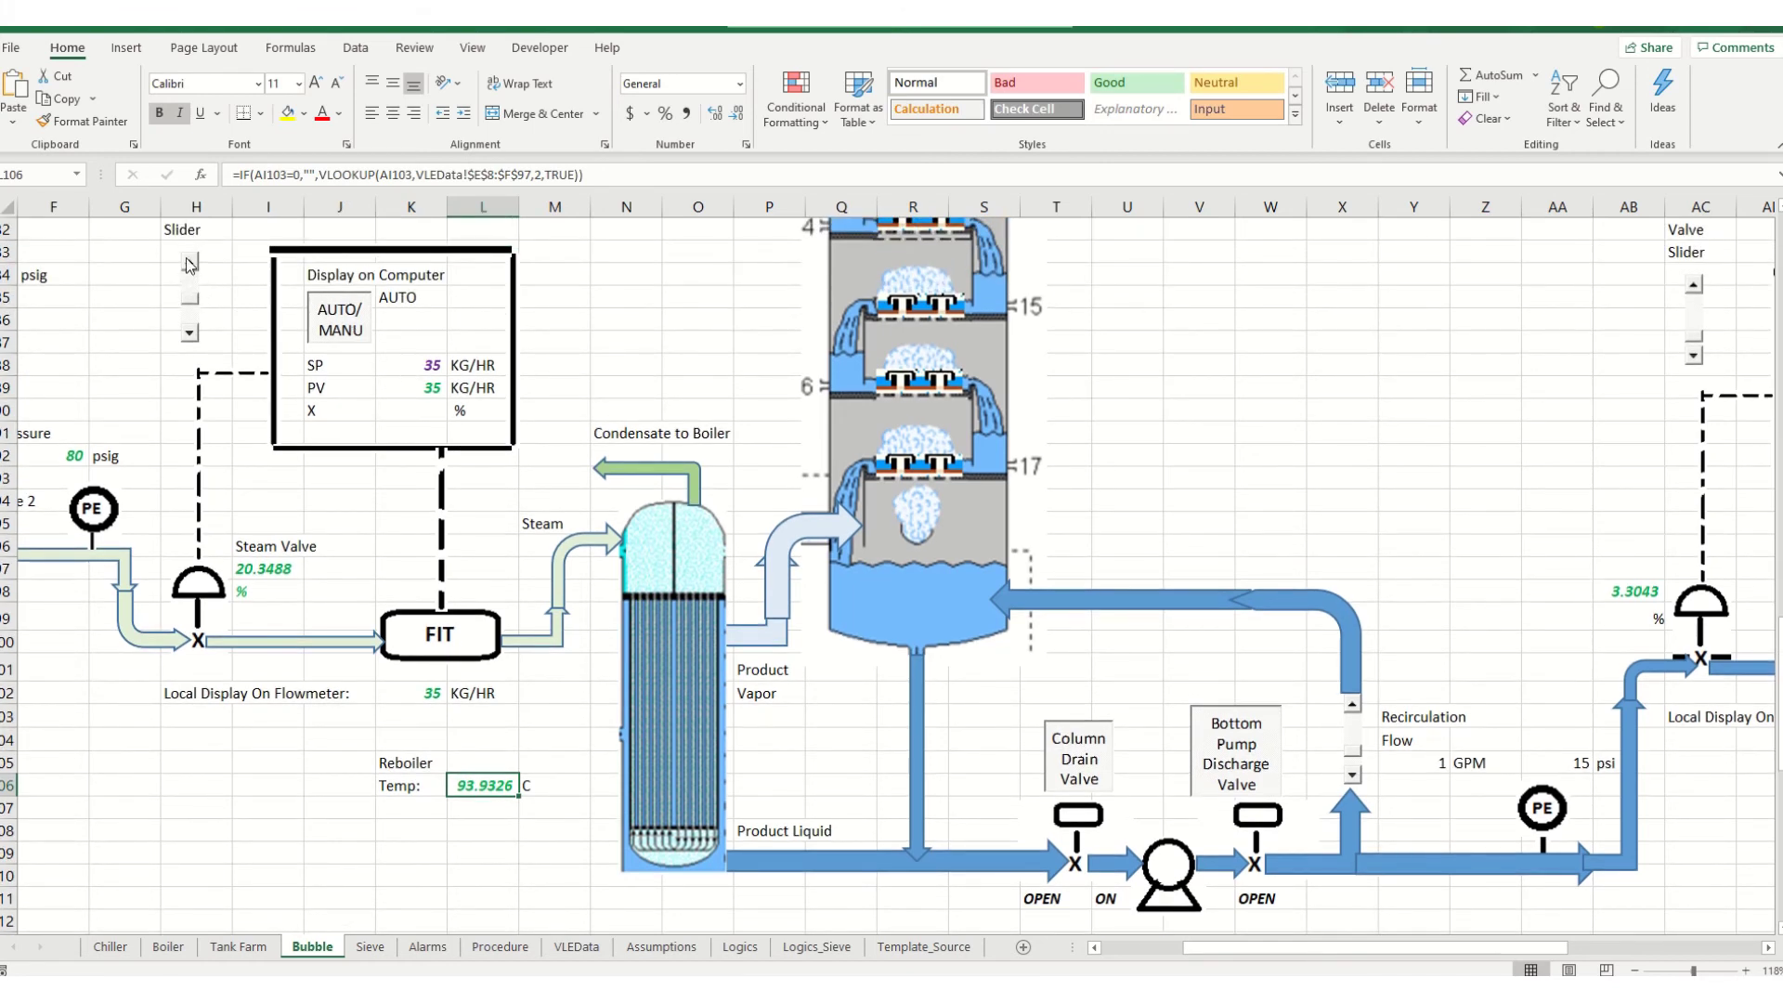
left_click(325, 325)
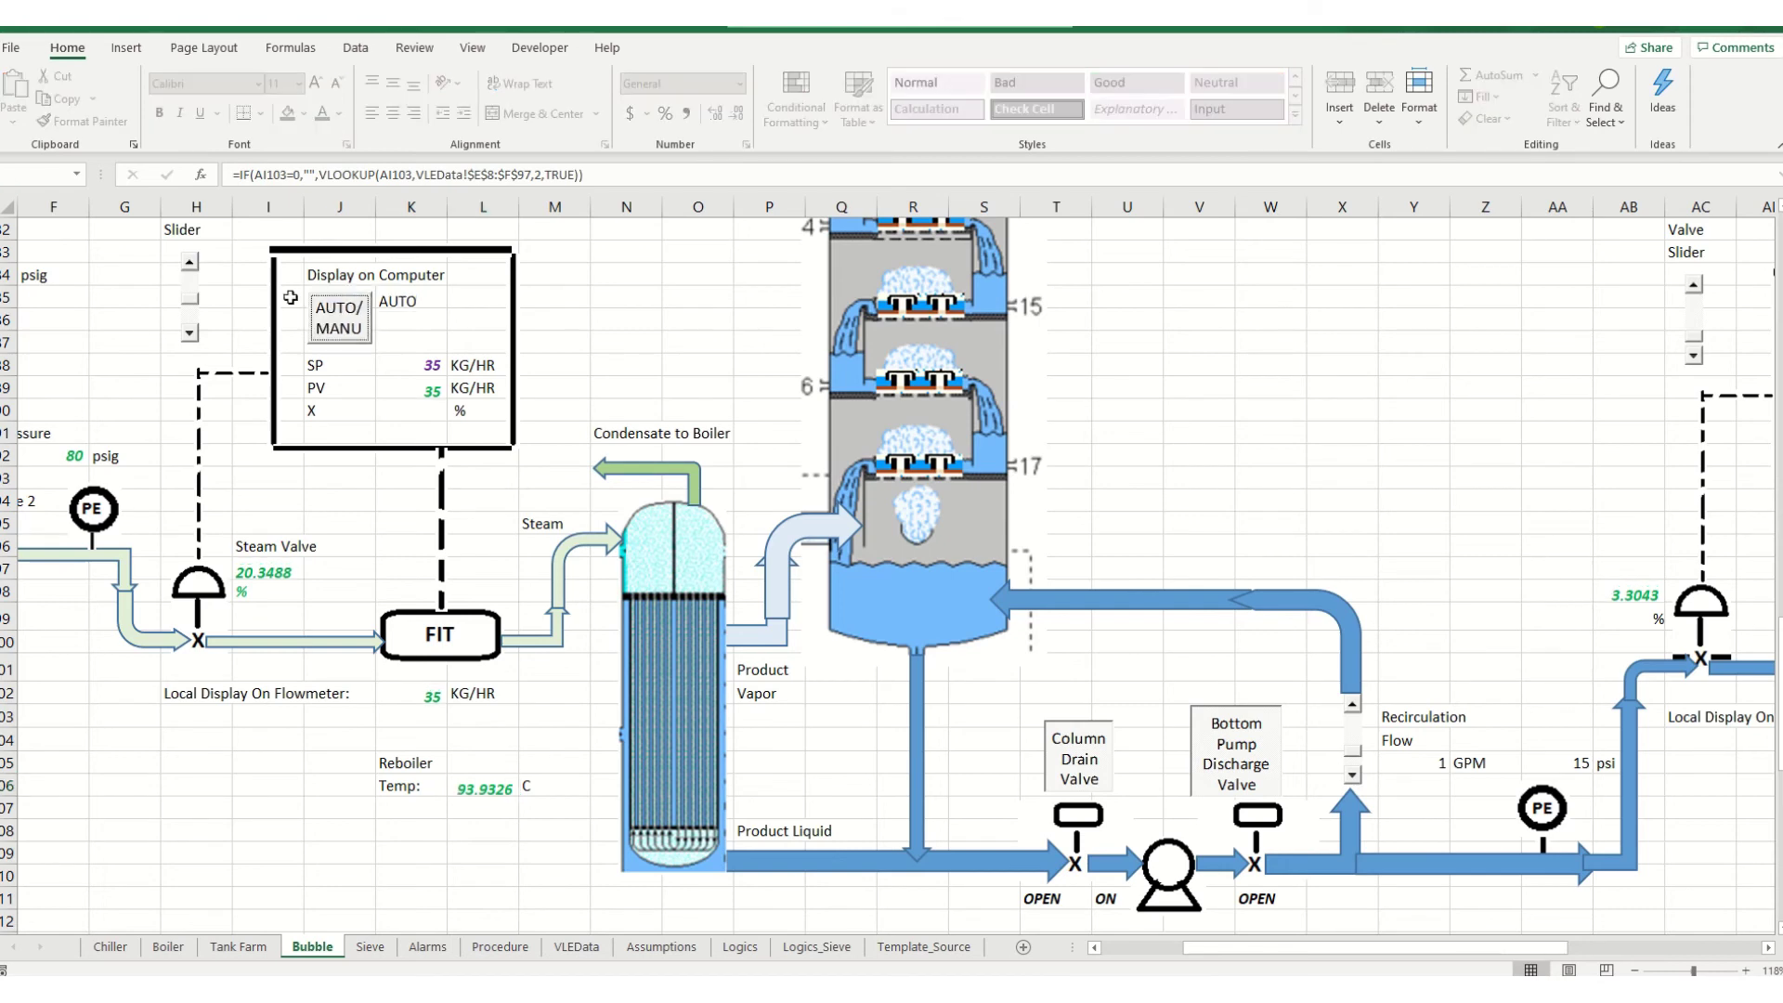
left_click(190, 264)
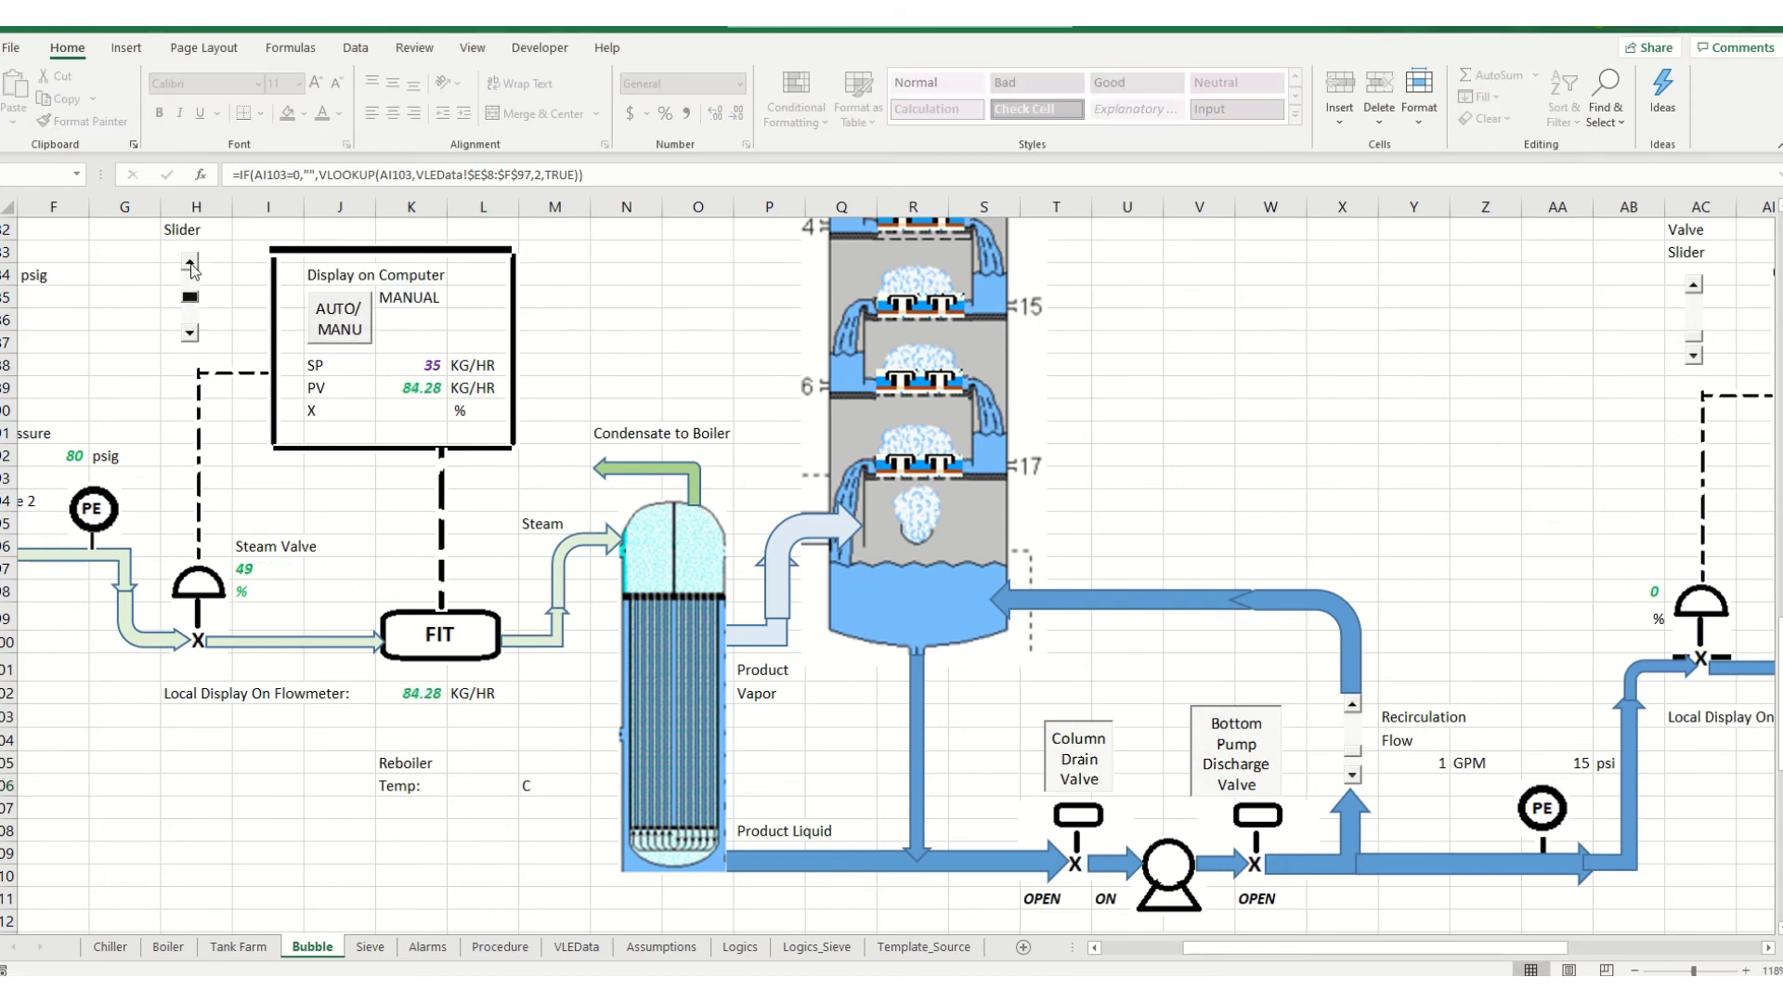
left_click(191, 332)
left_click(191, 332)
left_click(190, 332)
left_click(190, 332)
left_click(191, 332)
left_click(190, 333)
left_click(191, 332)
left_click(191, 332)
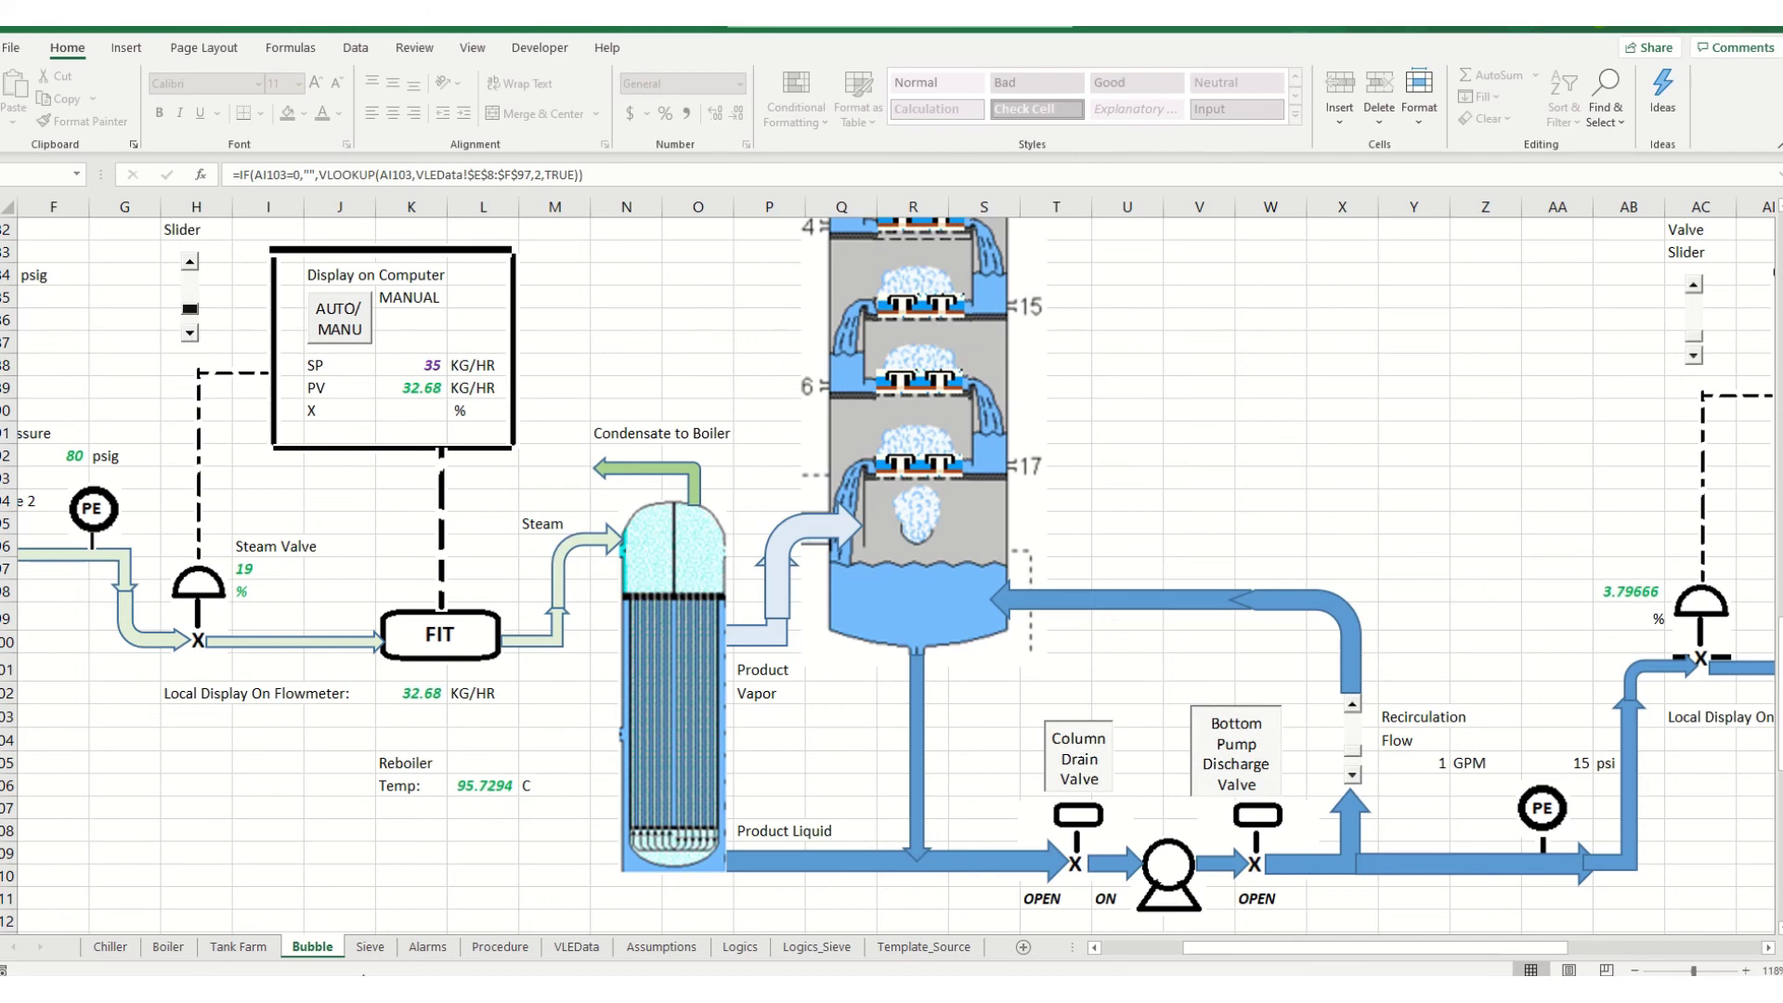
Glance at the Sieve sheet and review the steam, bottom and top loop status cells above the Bubble column diagram
left_click(375, 953)
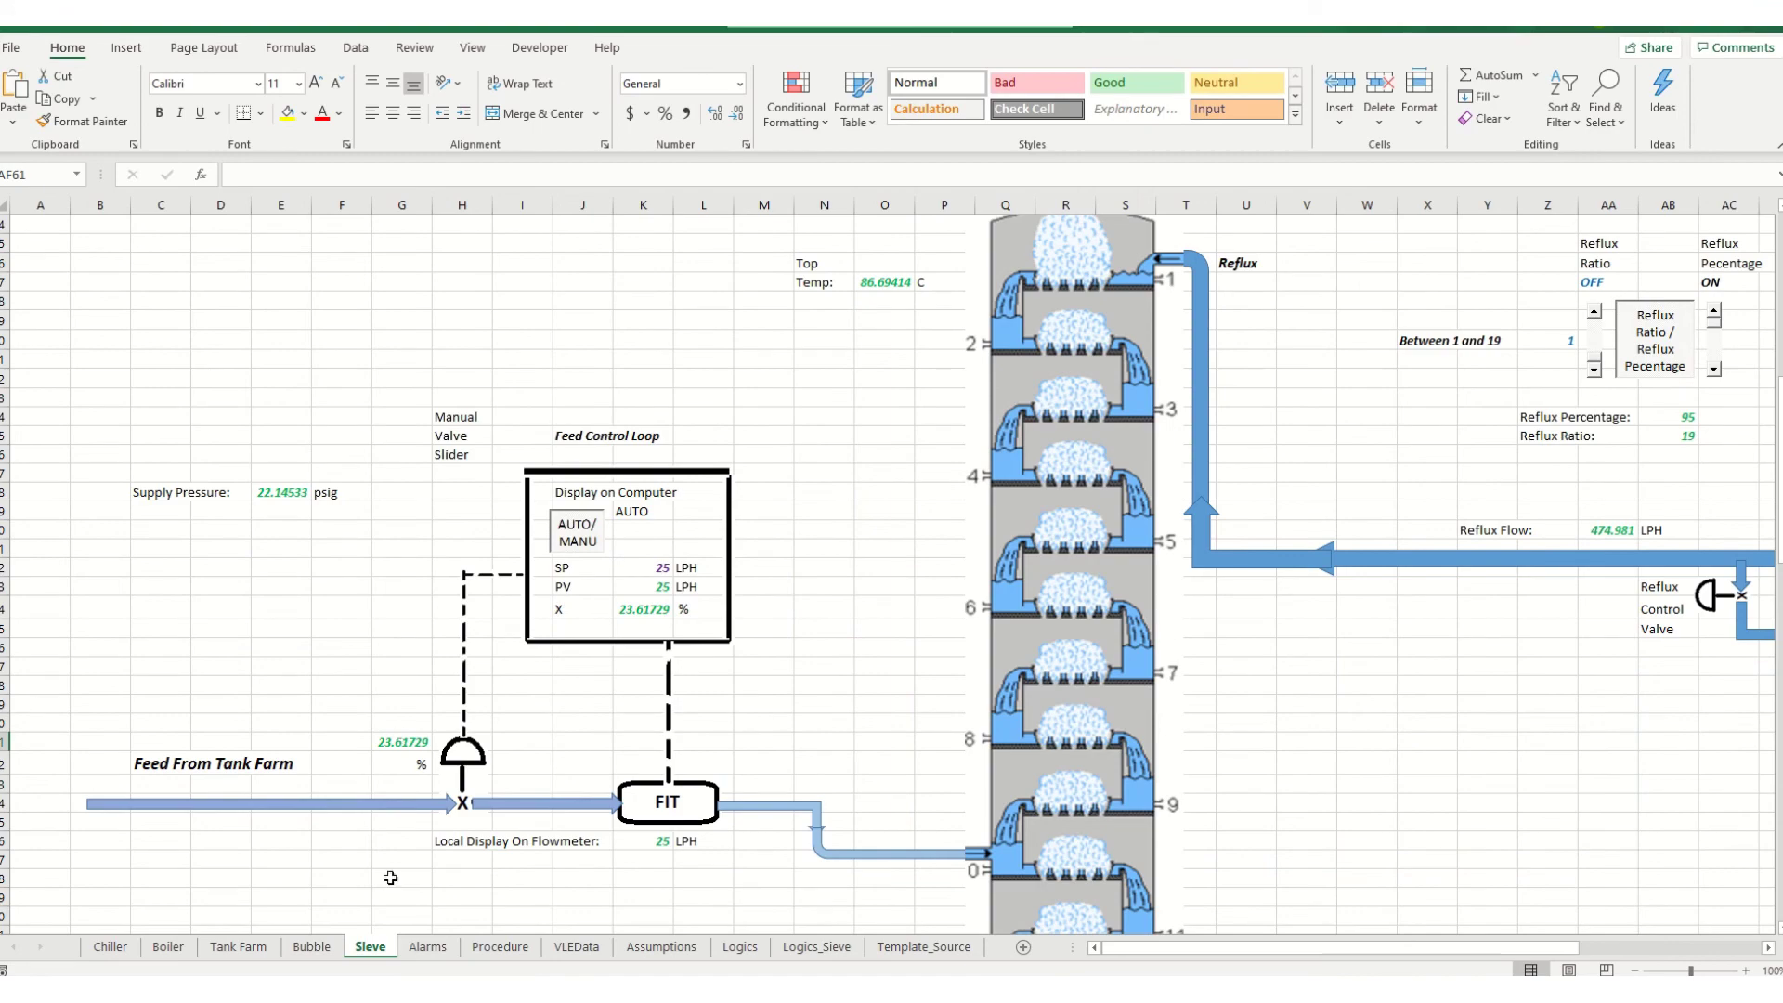
left_click(312, 946)
scroll(694, 784, "up", 3)
scroll(694, 784, "up", 20)
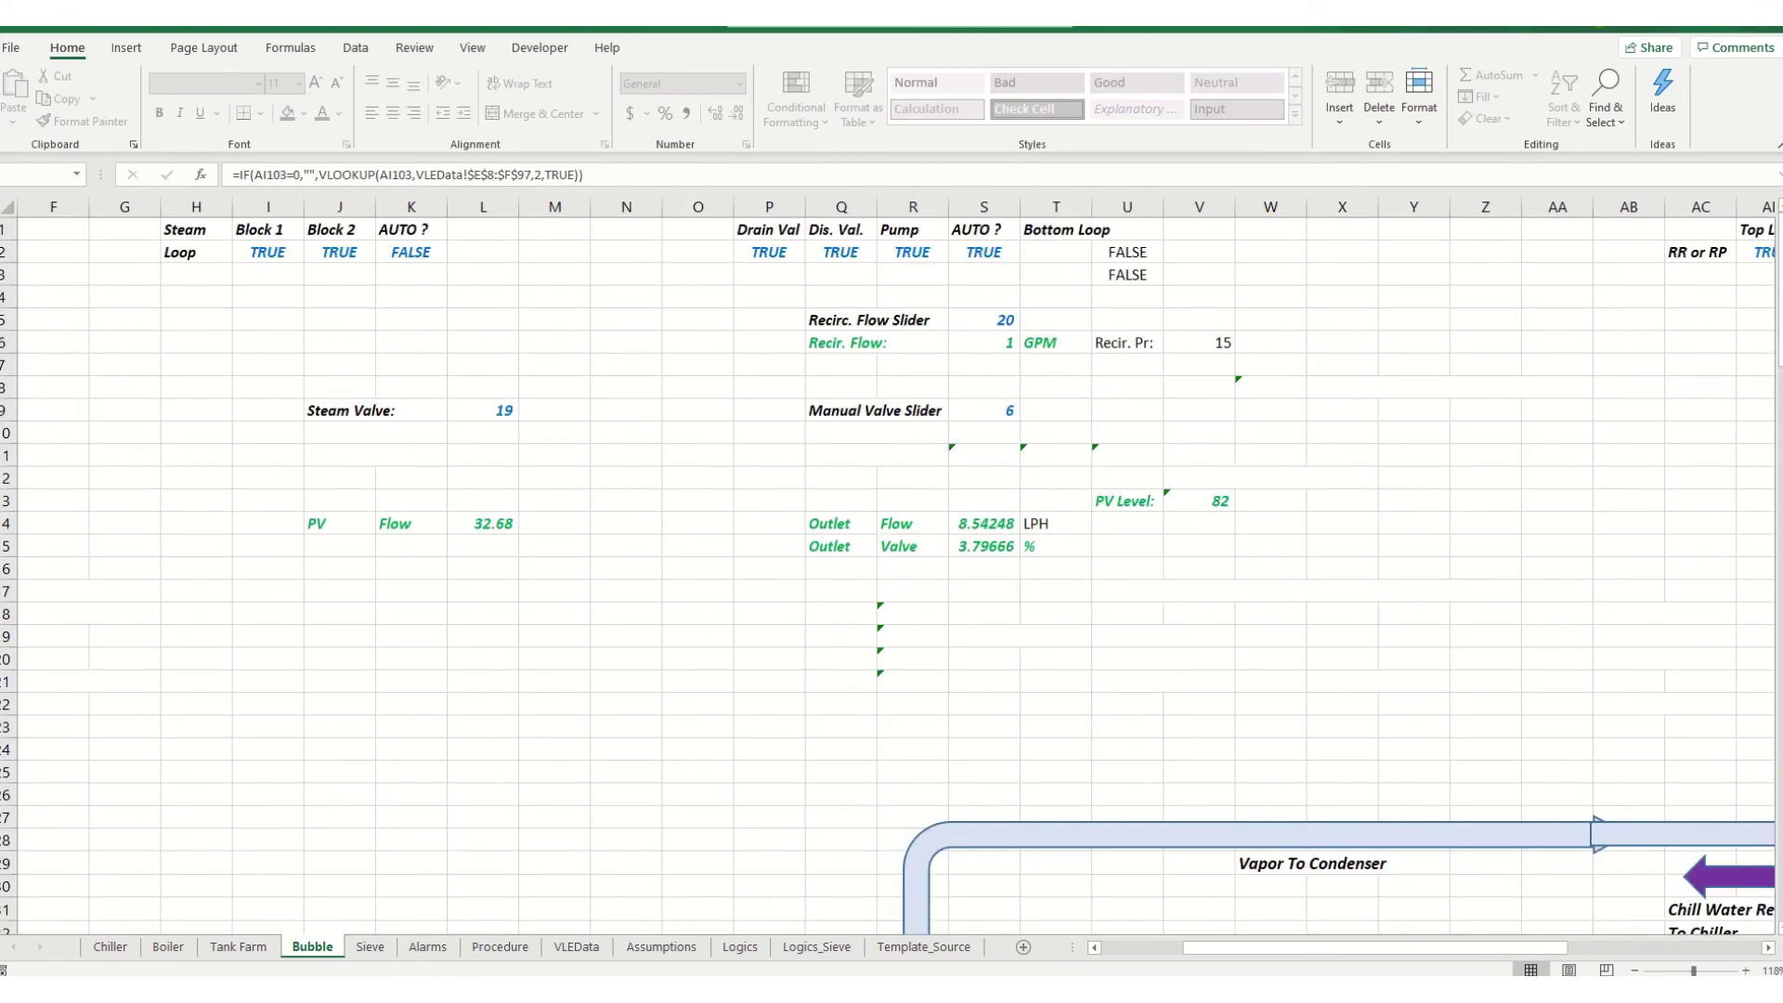
left_click_drag(1313, 955, 1412, 939)
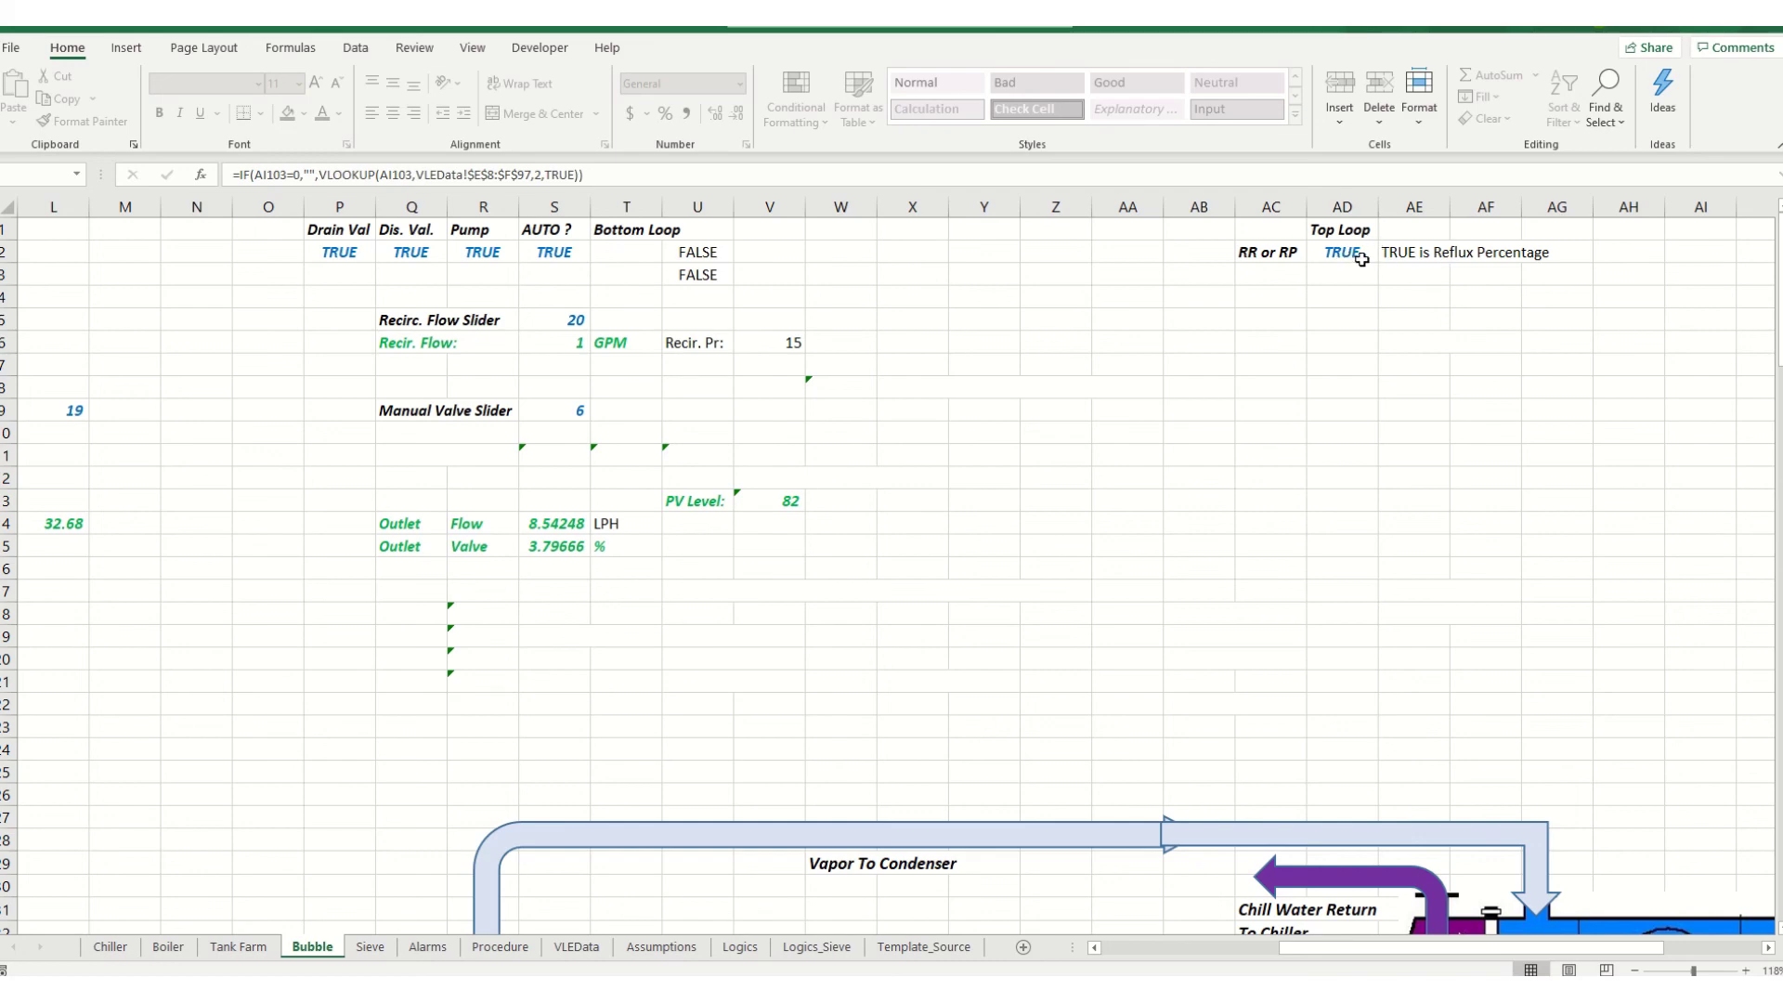
Compare the reflux ratio and reflux percentage value cells, and look down the column to the Level Control Loop
scroll(1361, 259, "down", 8)
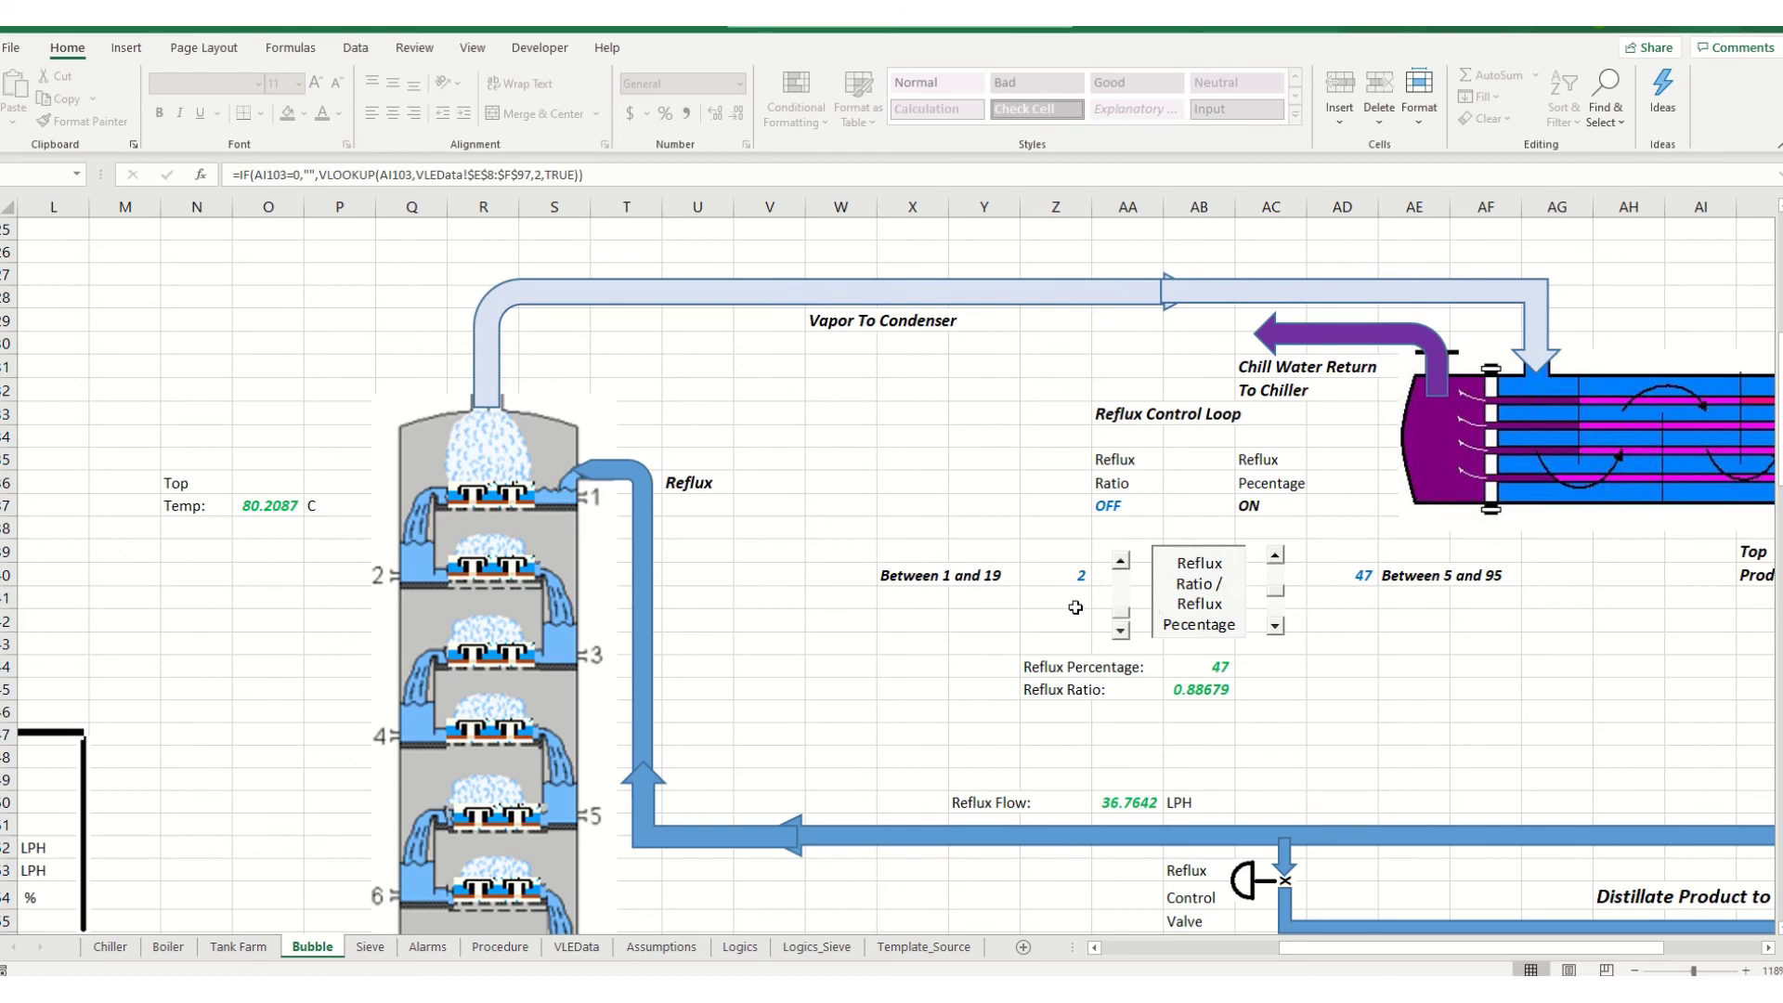
left_click(1077, 581)
left_click(1361, 581)
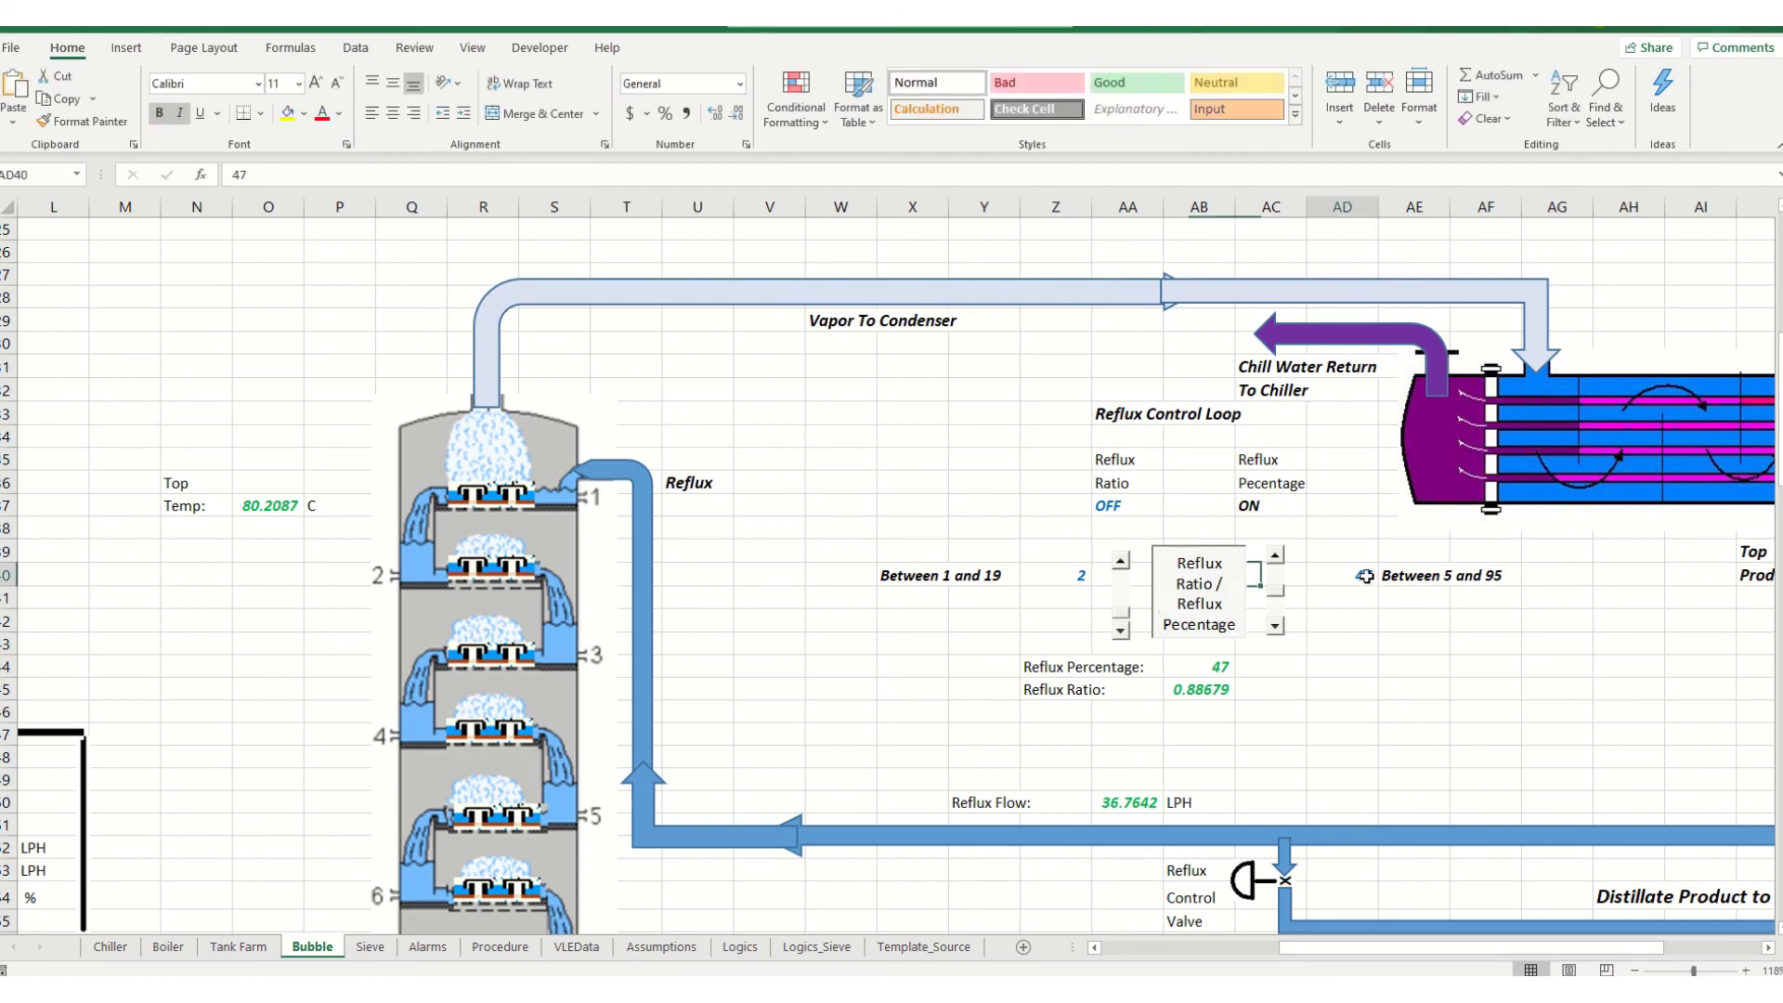
left_click(1066, 577)
left_click(1327, 571)
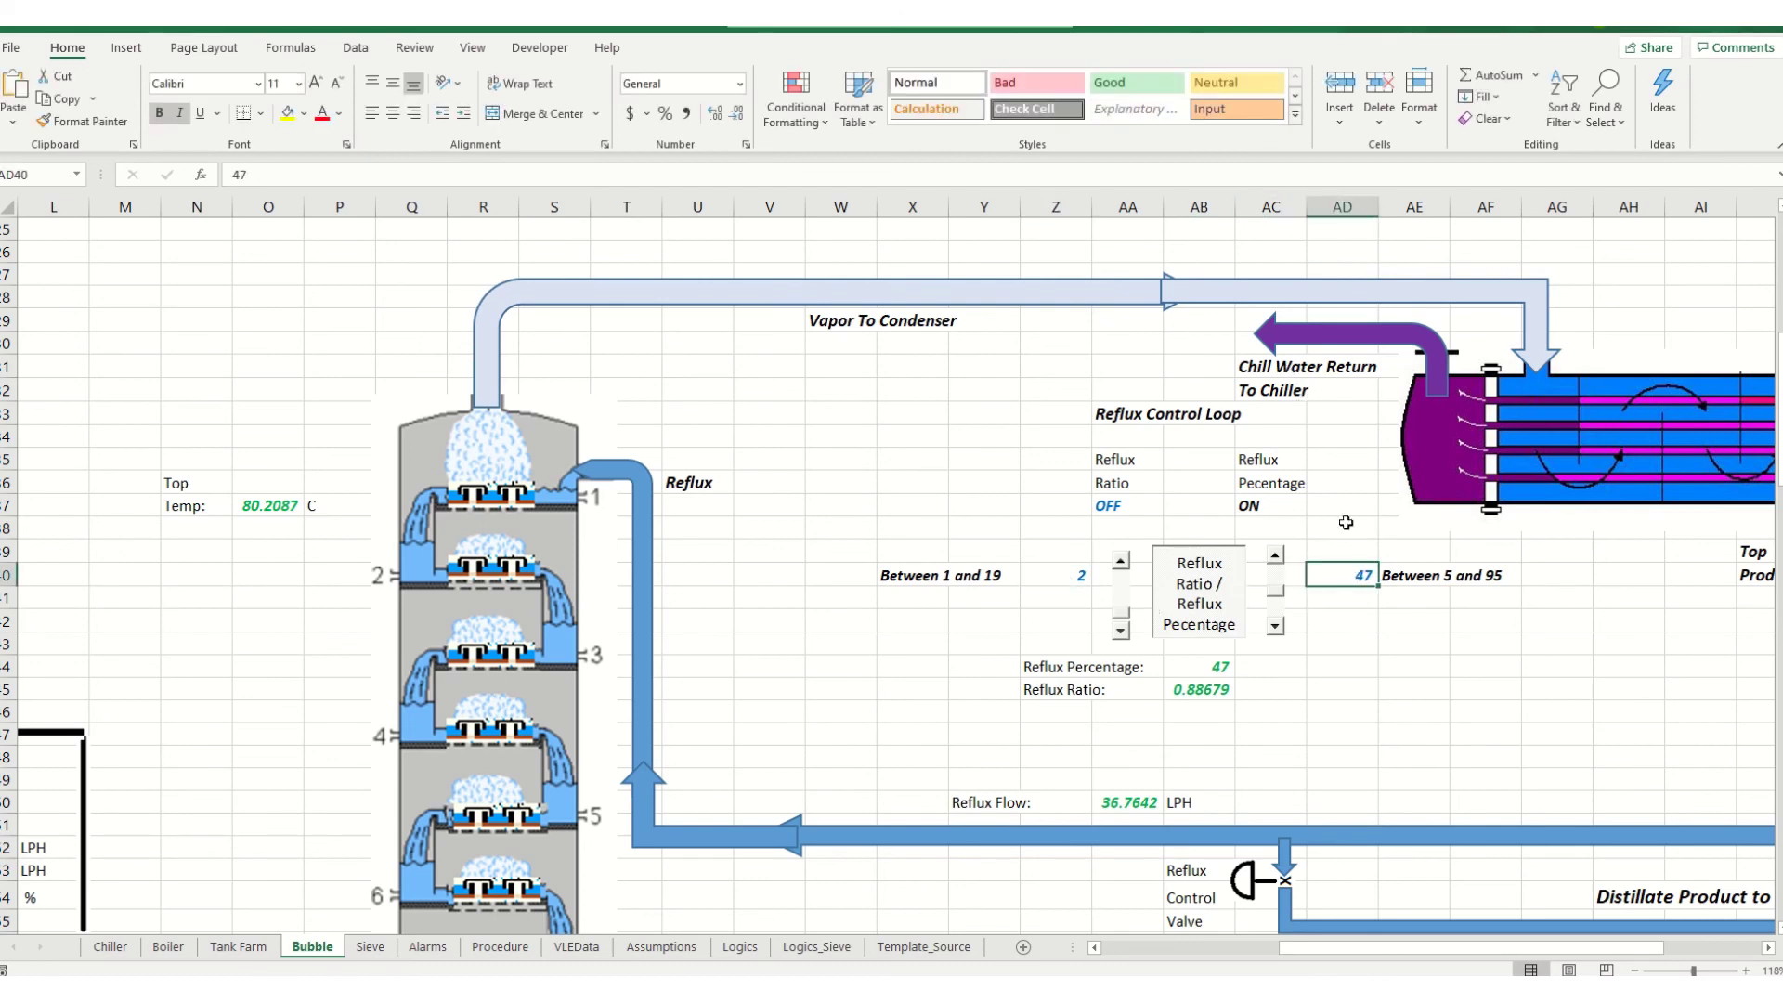
scroll(1371, 620, "up", 4)
scroll(1371, 620, "down", 16)
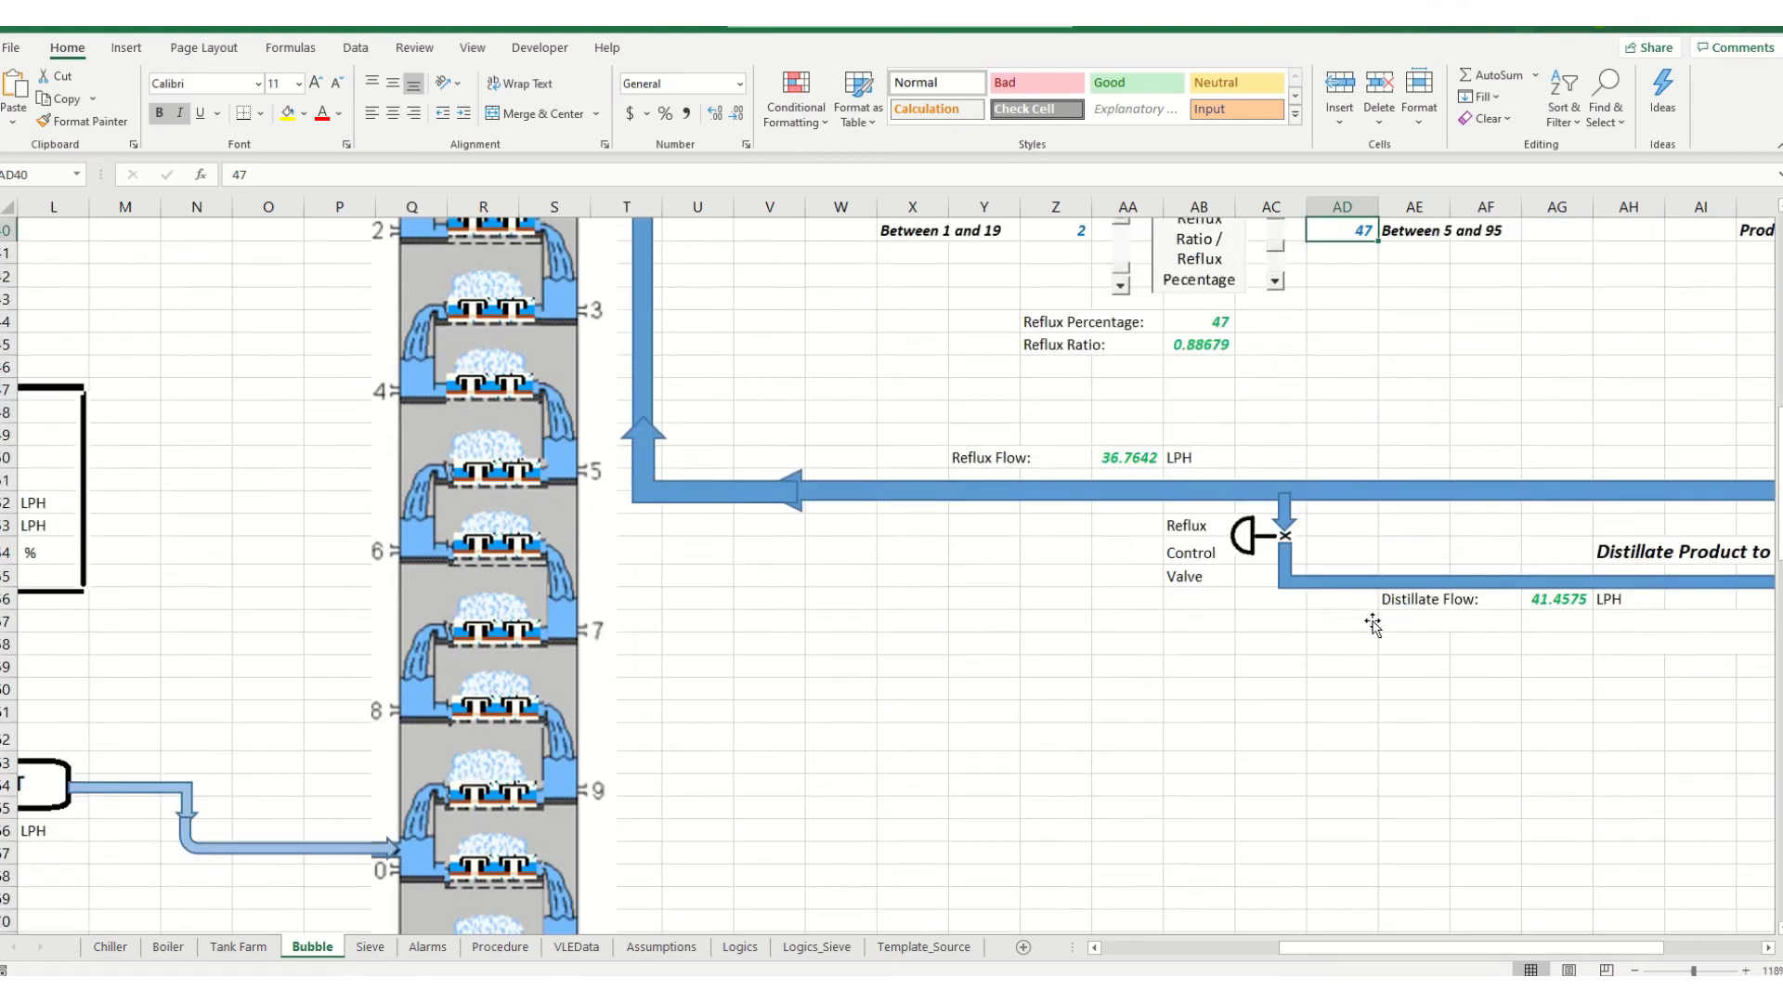
scroll(1372, 624, "down", 7)
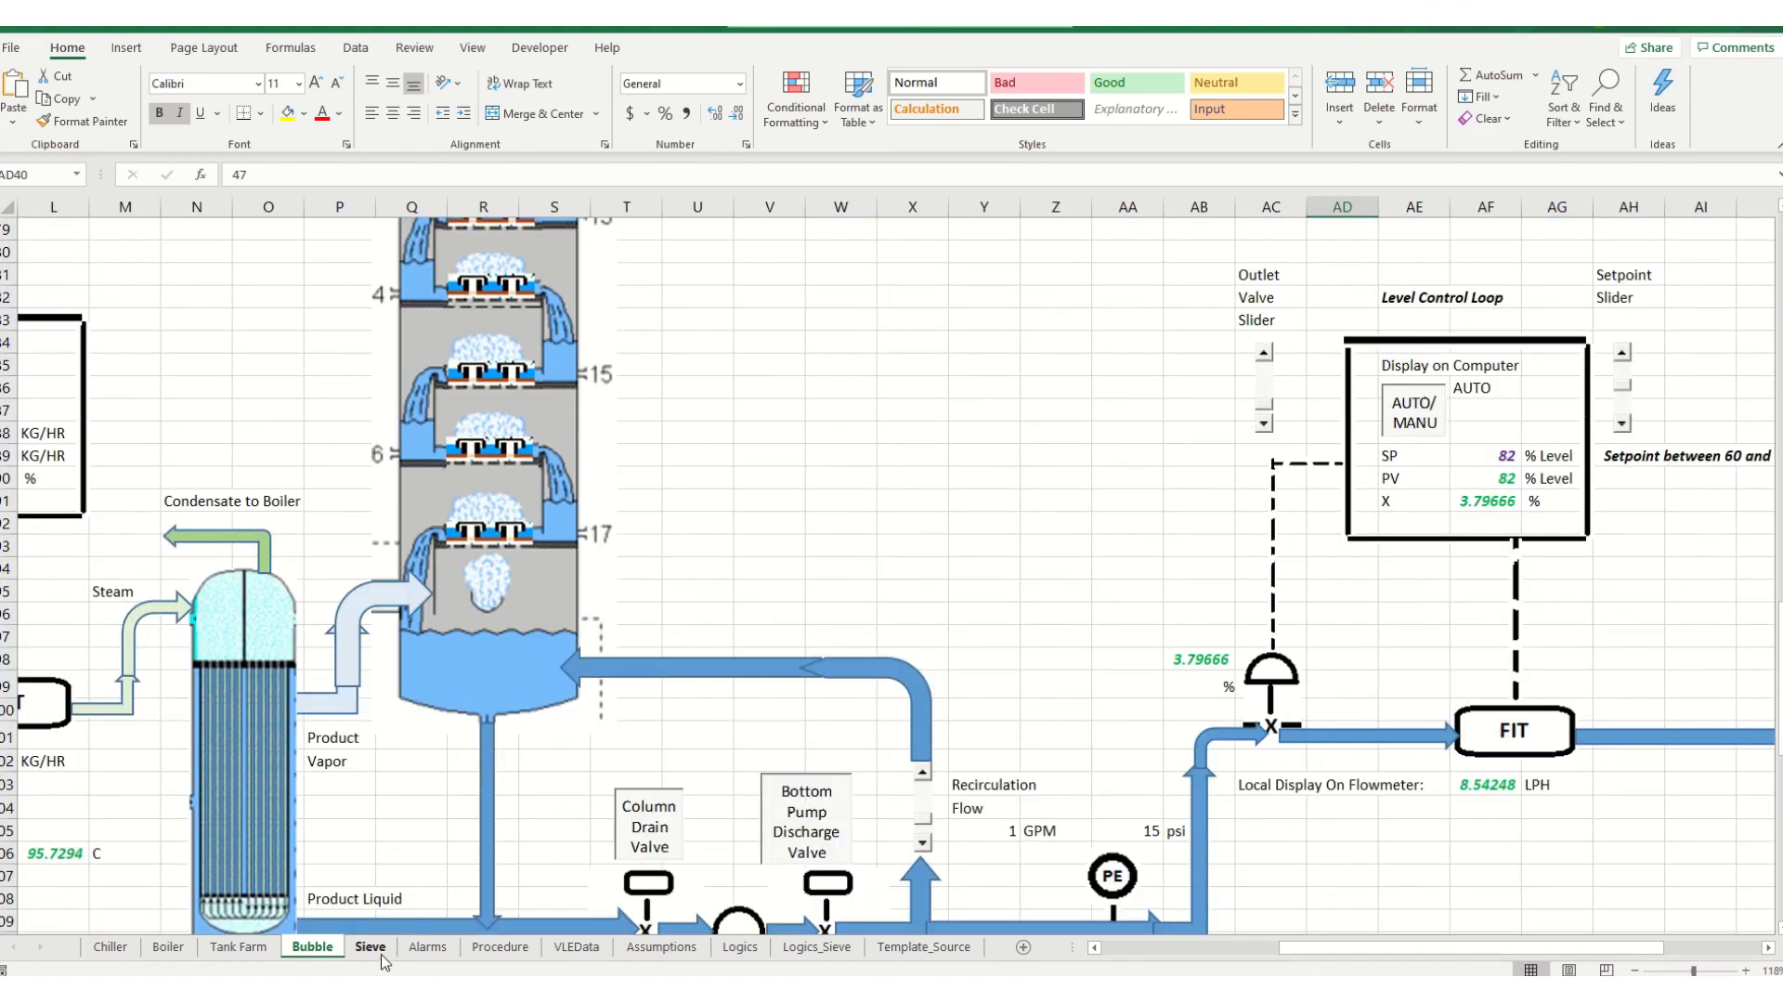
Look over the feed and steam sections of the Sieve sheet, and open the Alarms sheet
left_click(379, 948)
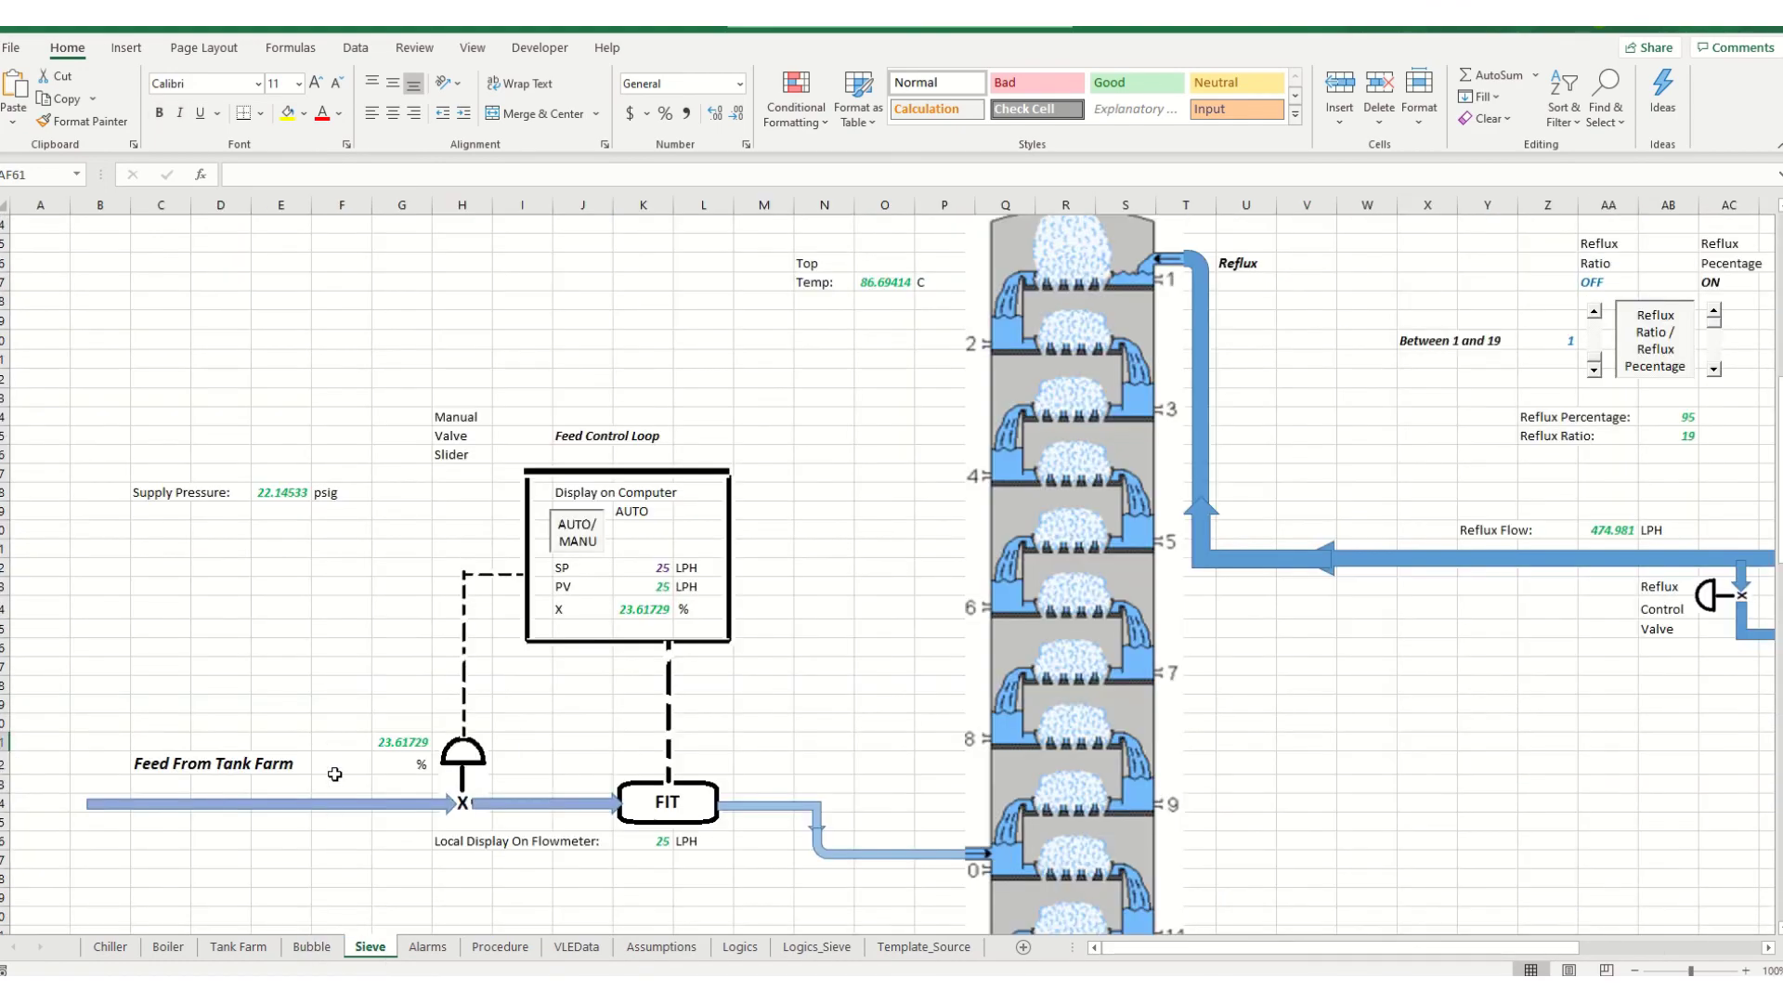
scroll(335, 774, "up", 6)
scroll(337, 775, "down", 10)
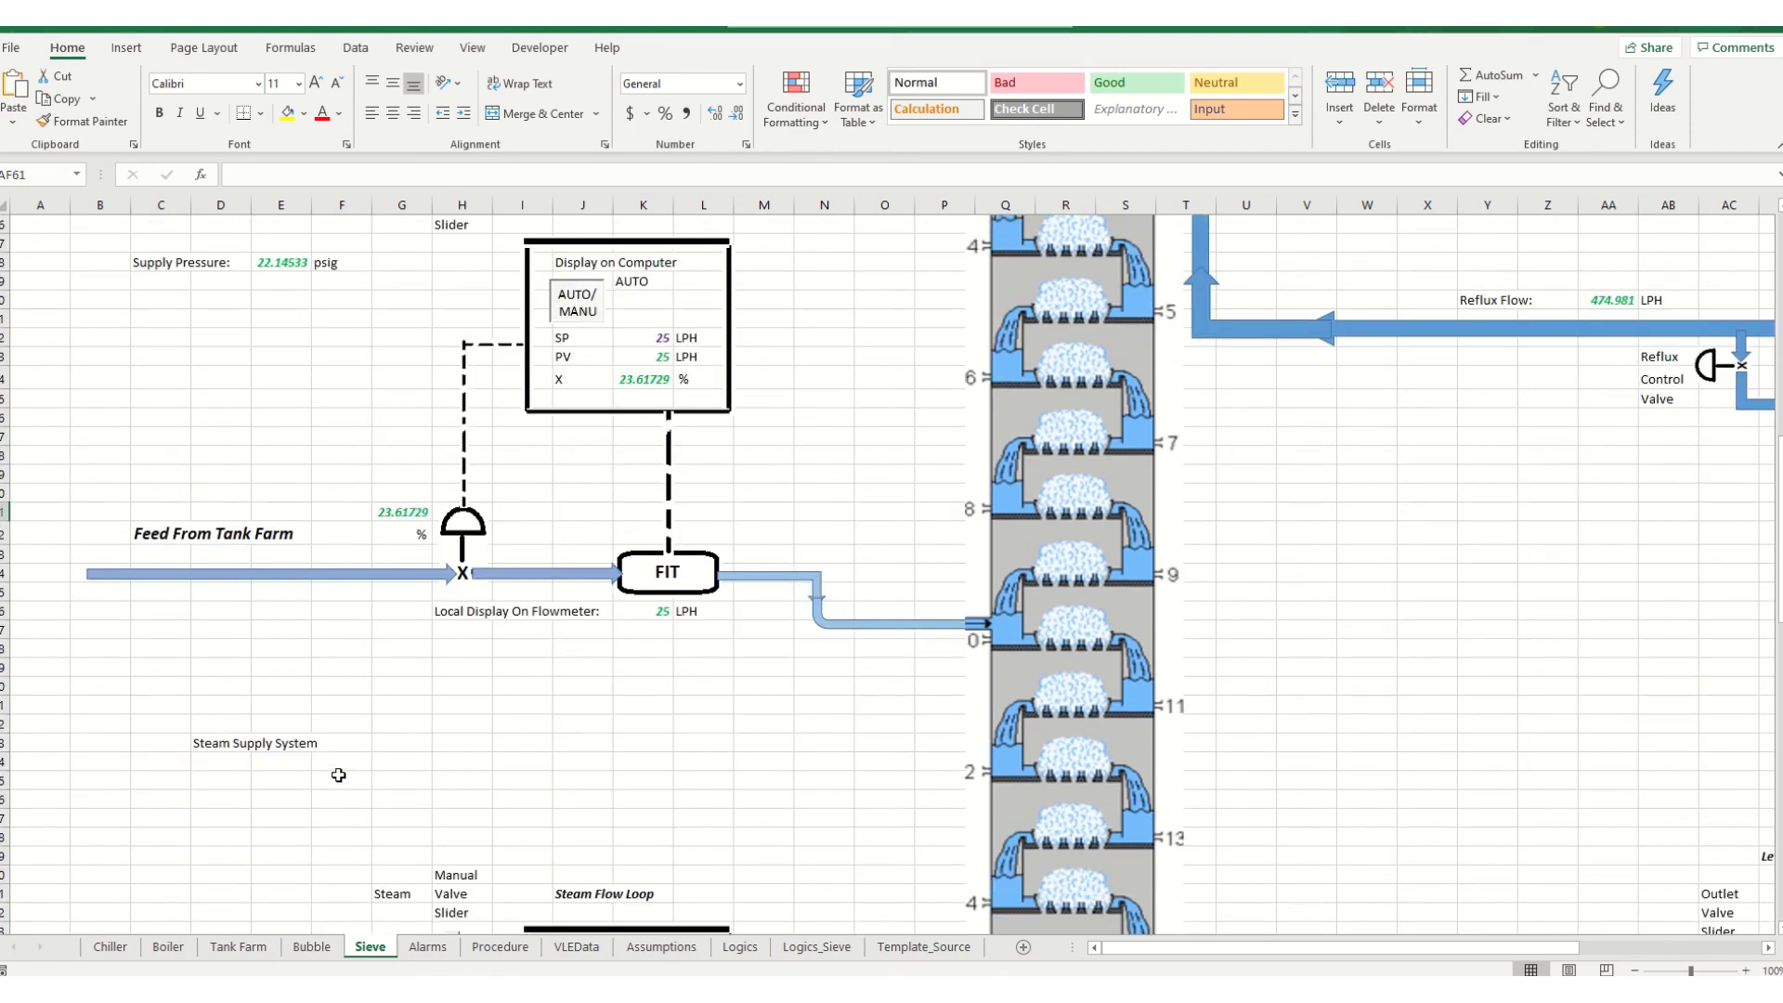
left_click(431, 949)
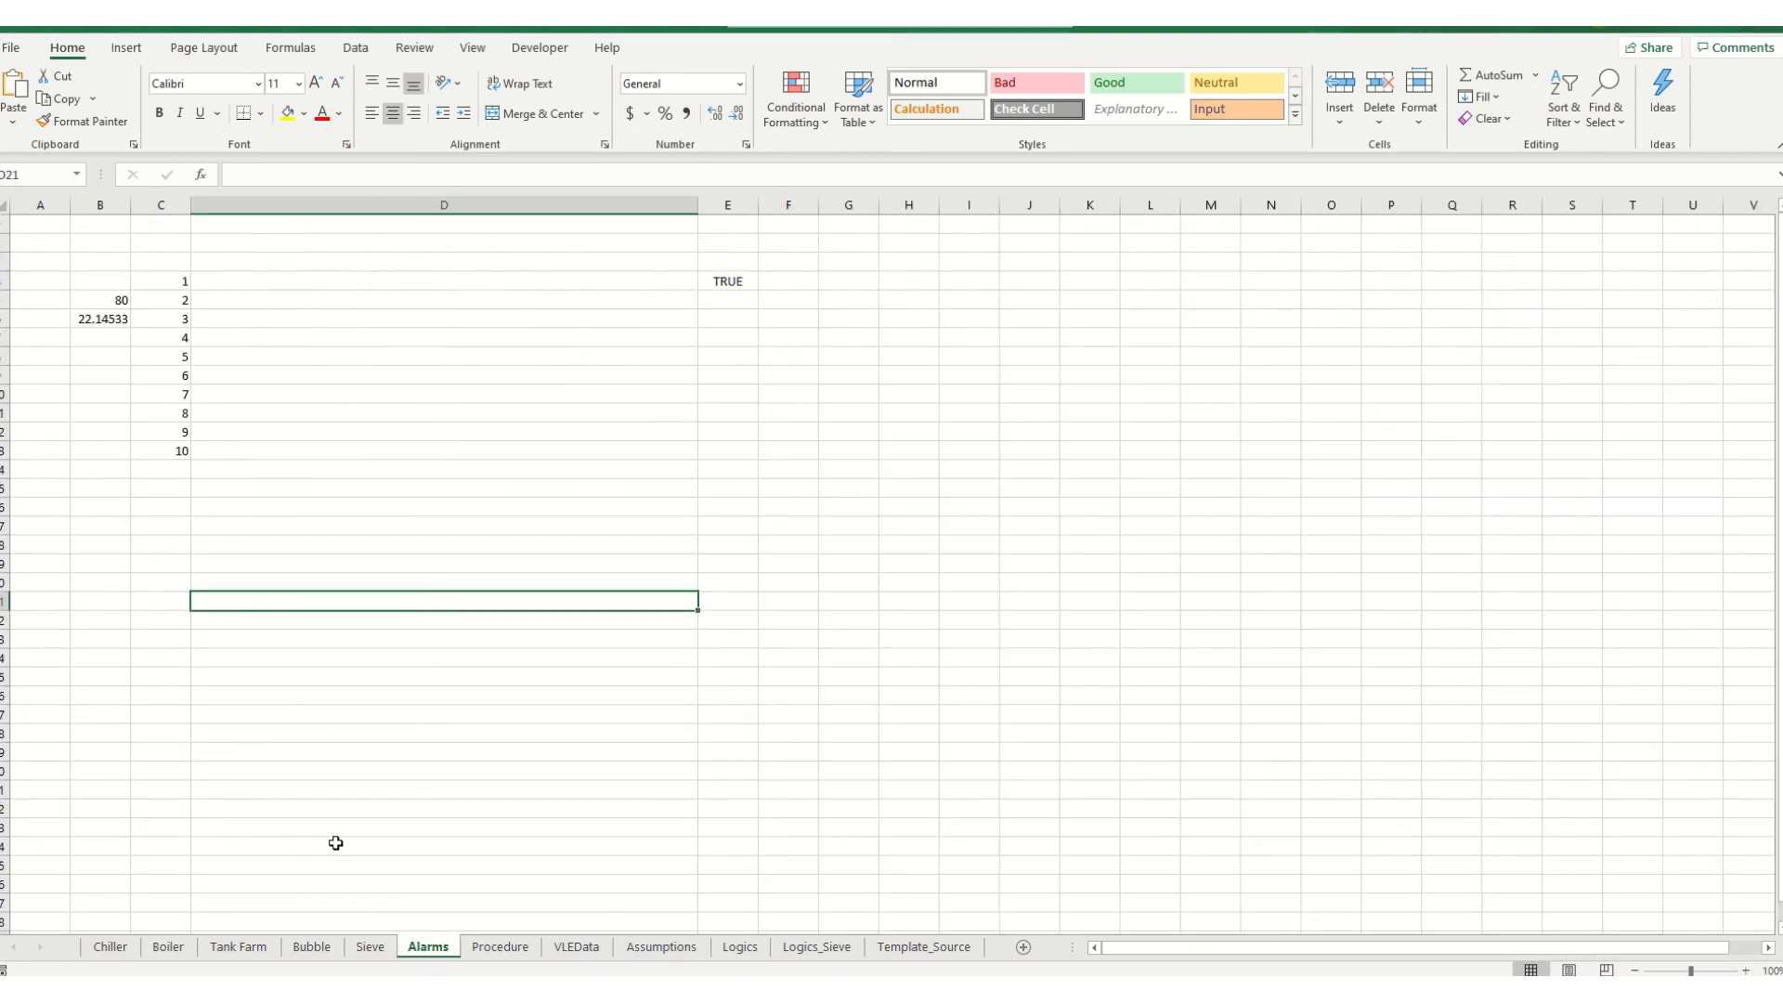
Switch the boiler off on the Boiler sheet and check the alarm list on the Alarms sheet
left_click(167, 949)
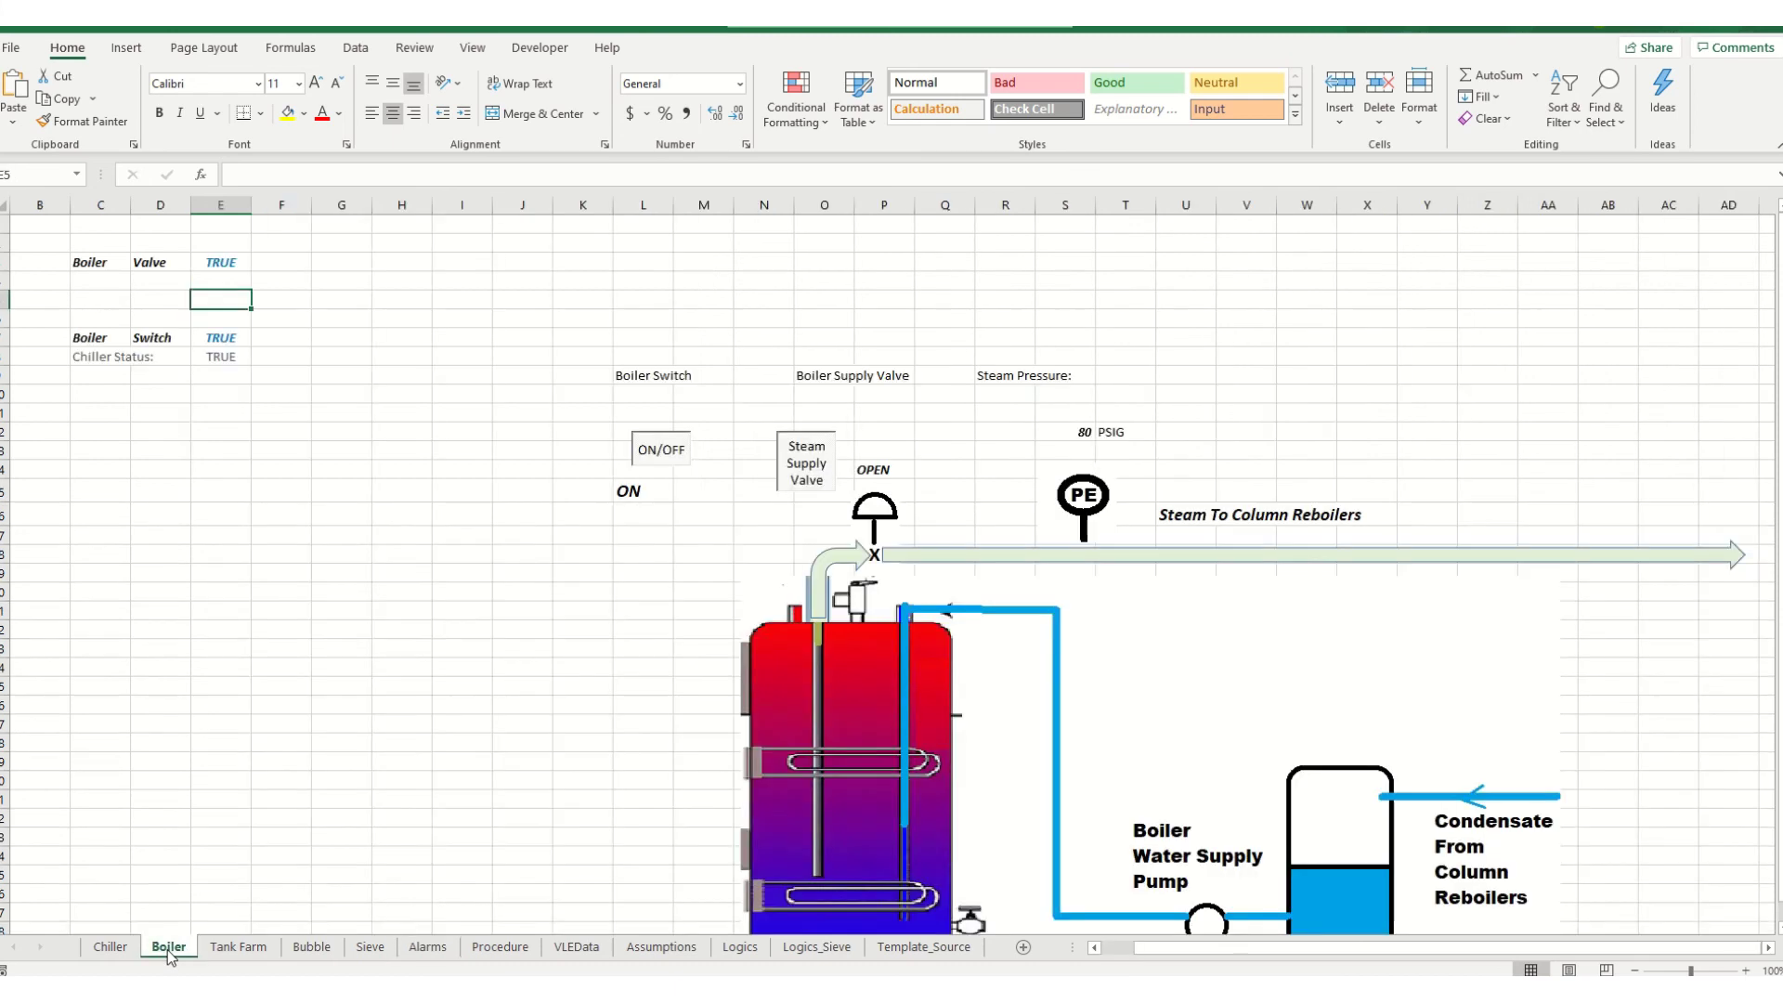
left_click(679, 466)
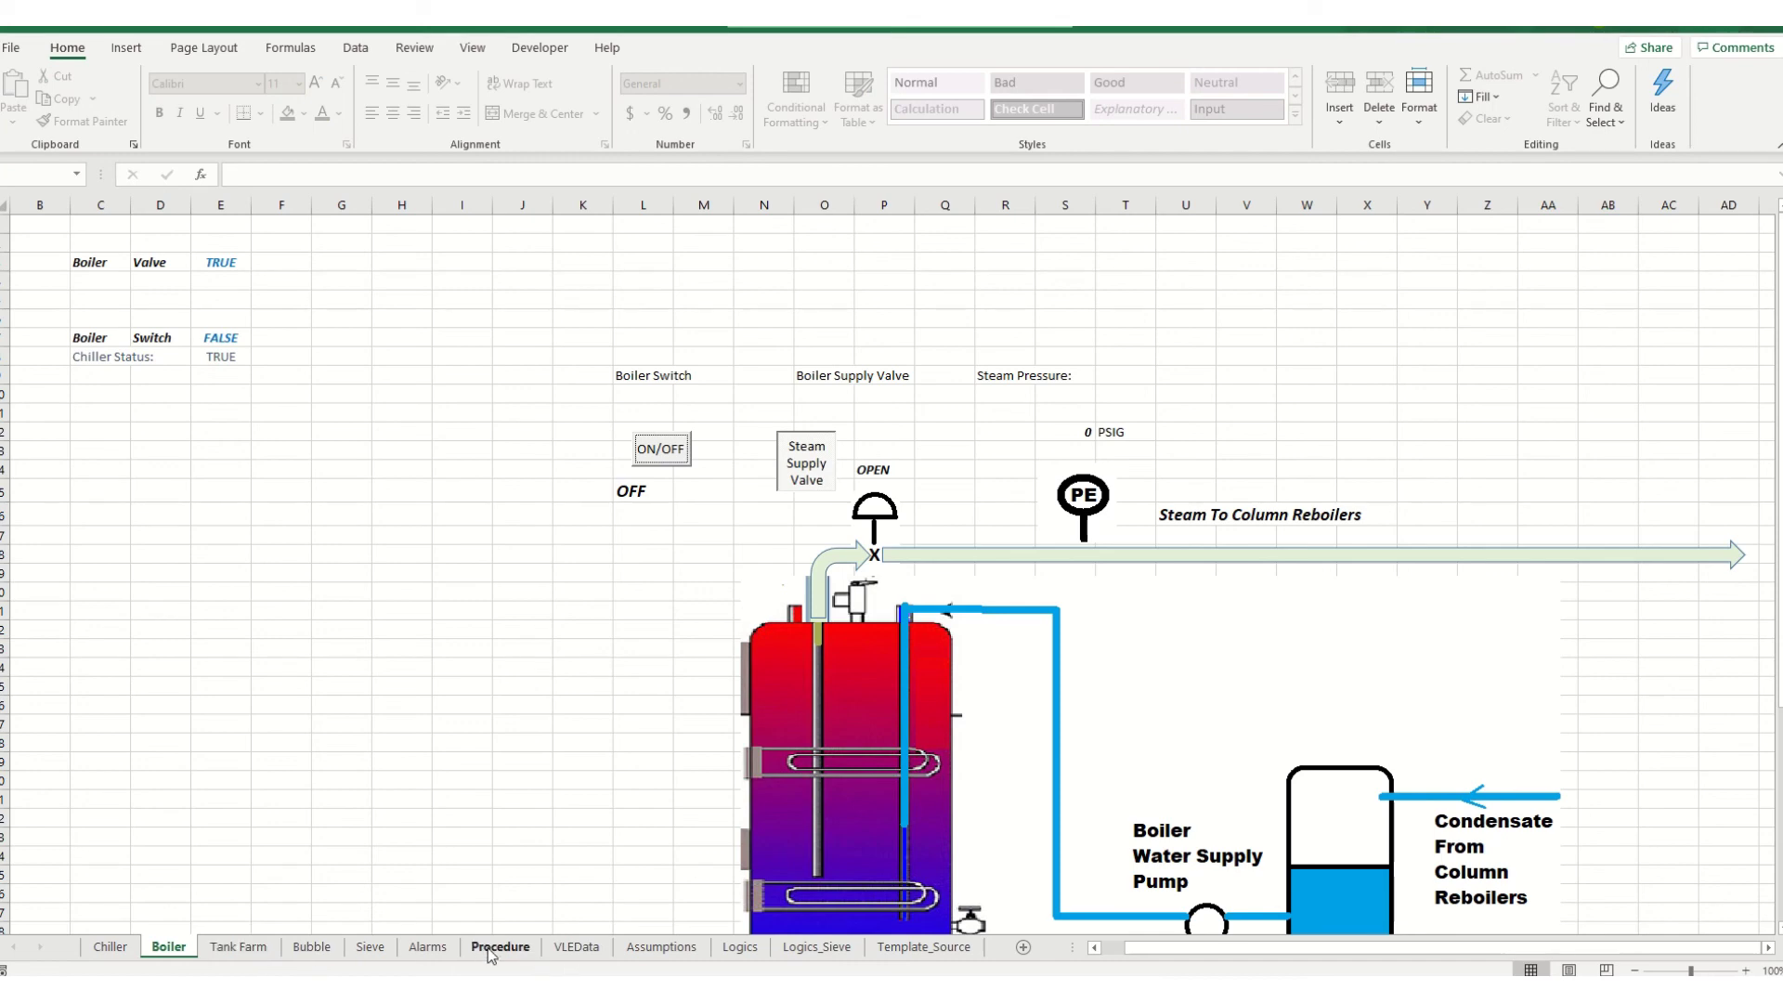
left_click(427, 948)
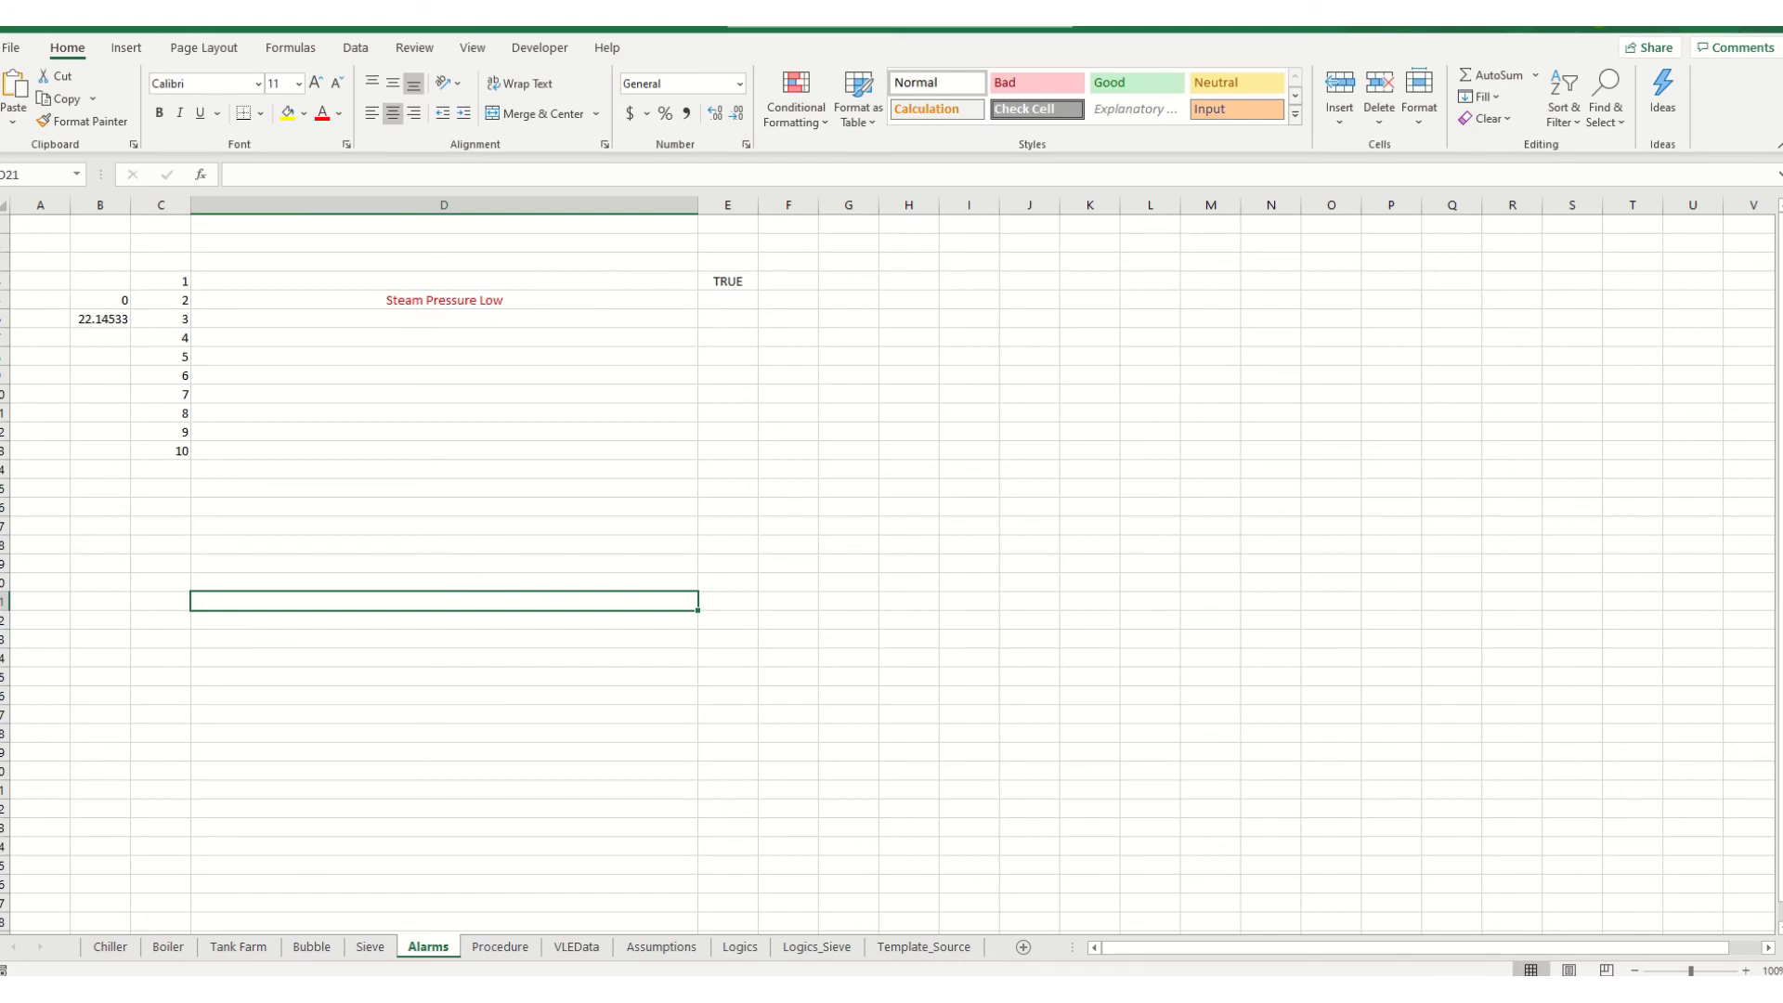
Review the Procedure sheet from the Start Up instructions down to the steam, level control and top loop instructions
left_click(508, 949)
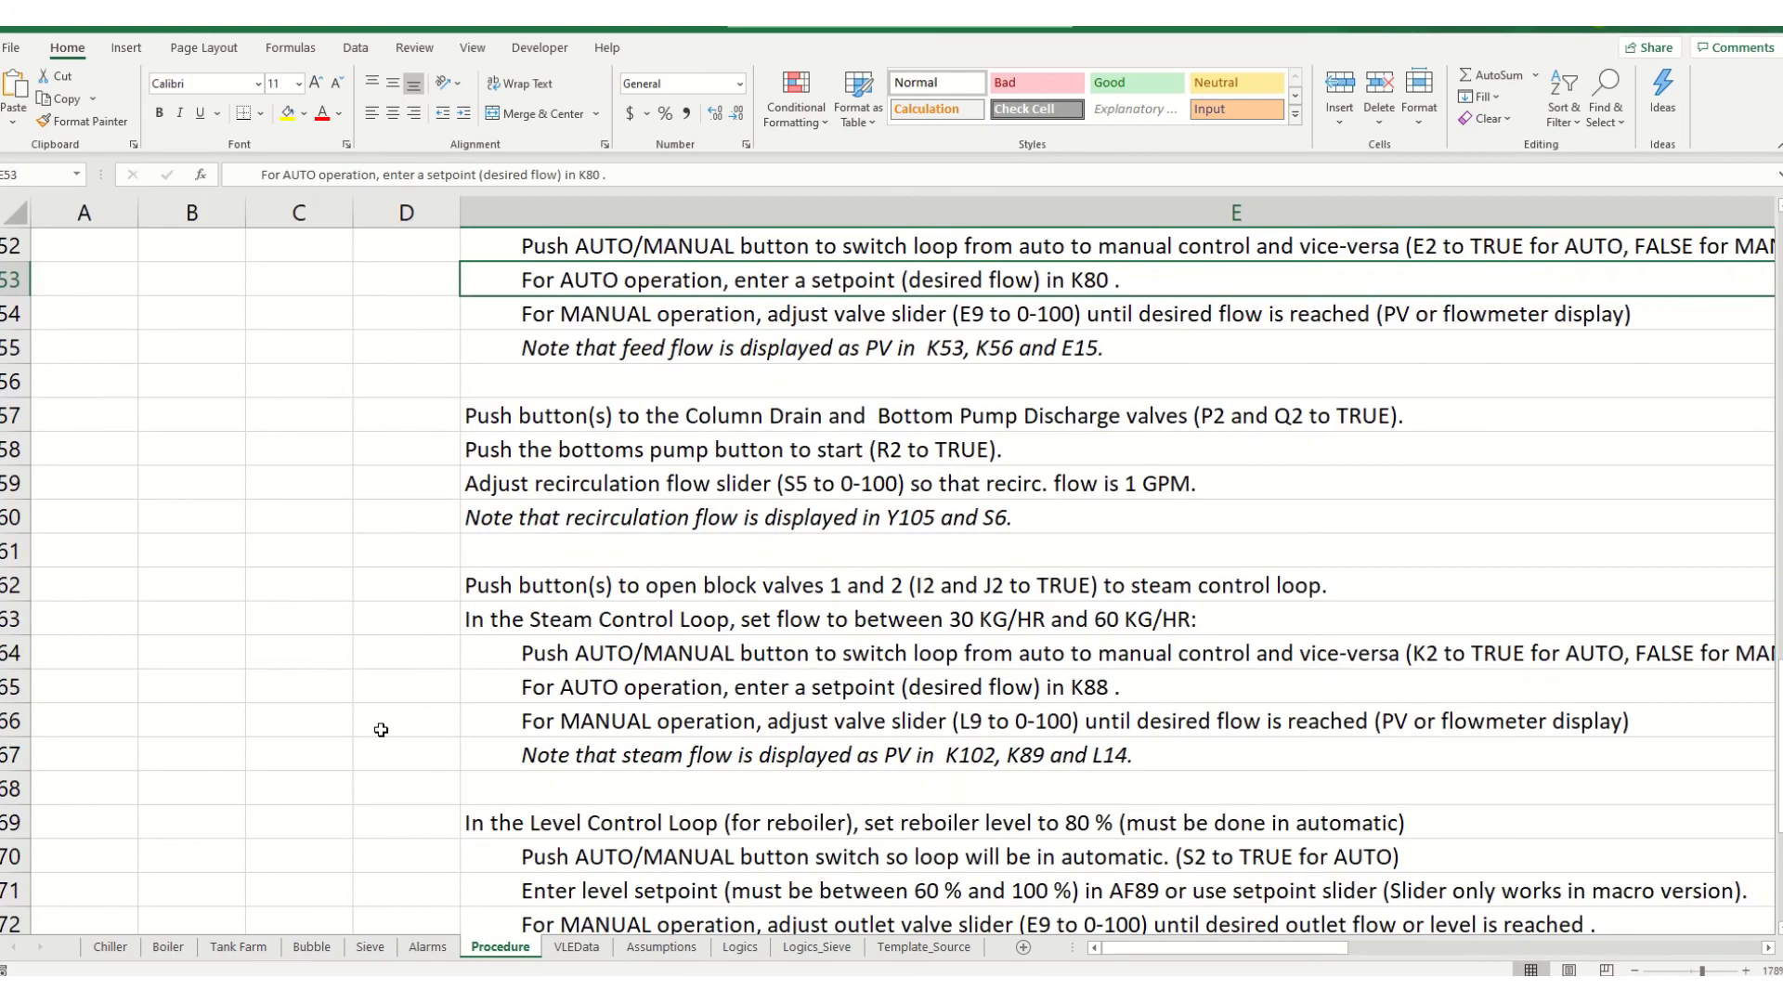
scroll(449, 721, "up", 14)
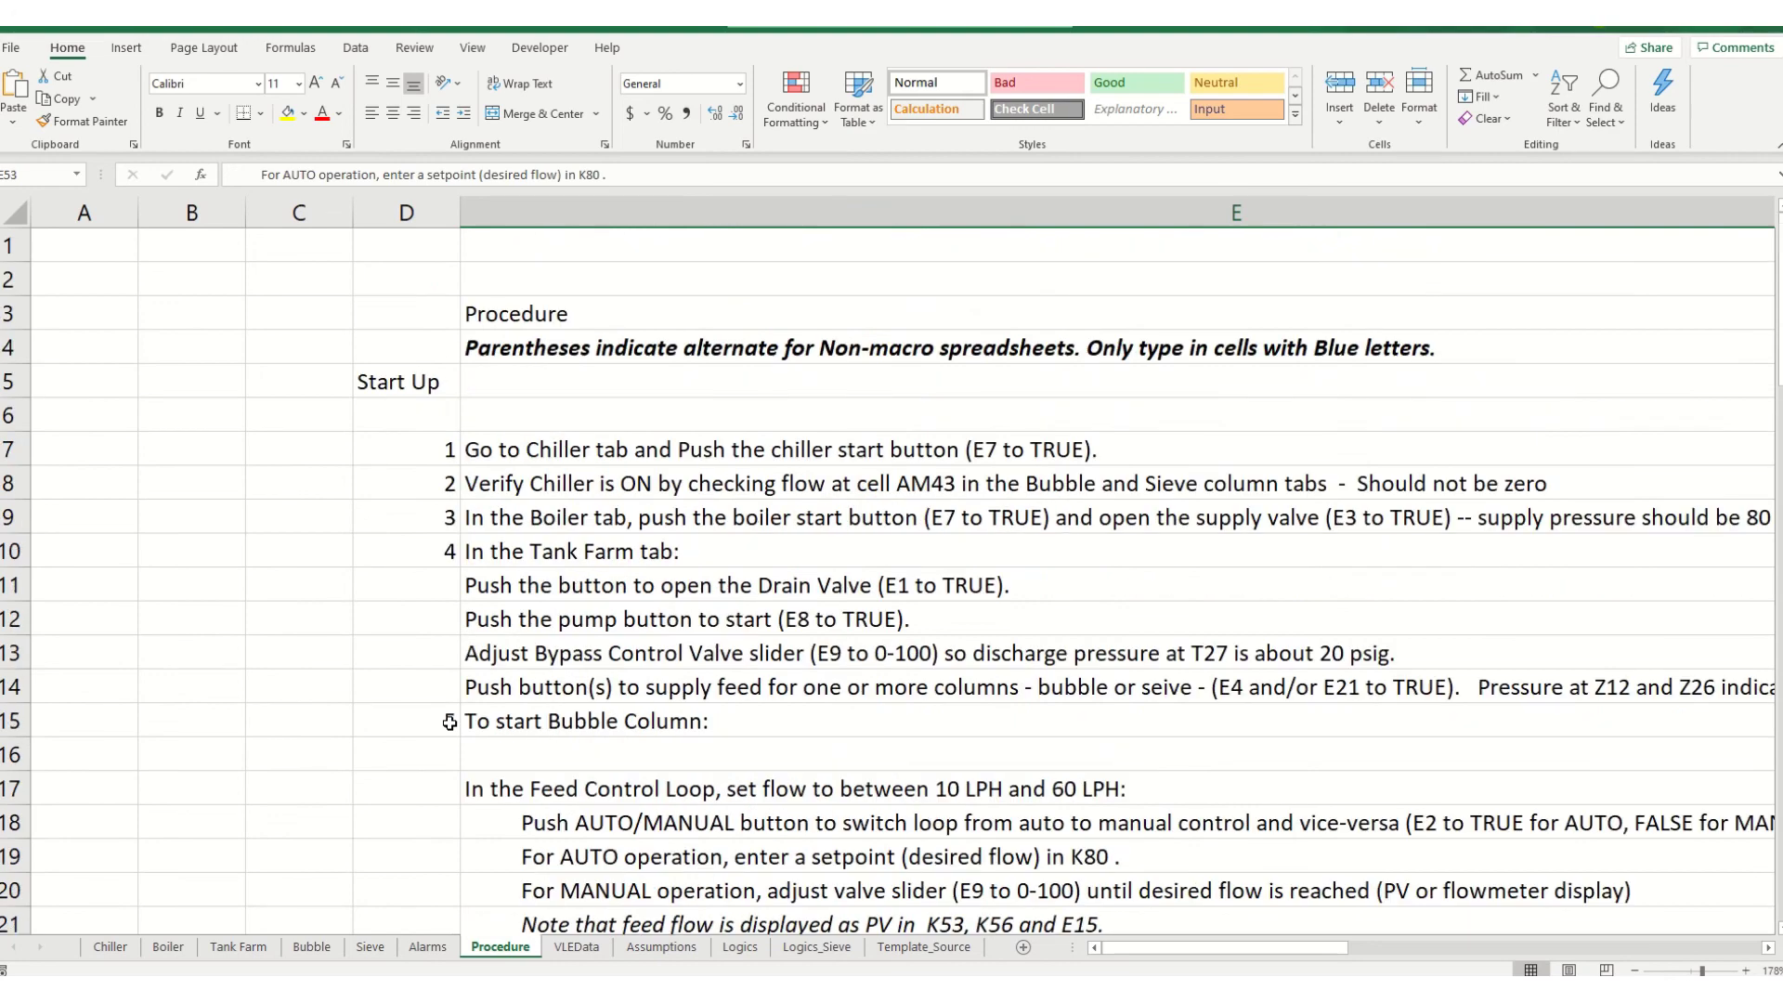
scroll(449, 722, "down", 19)
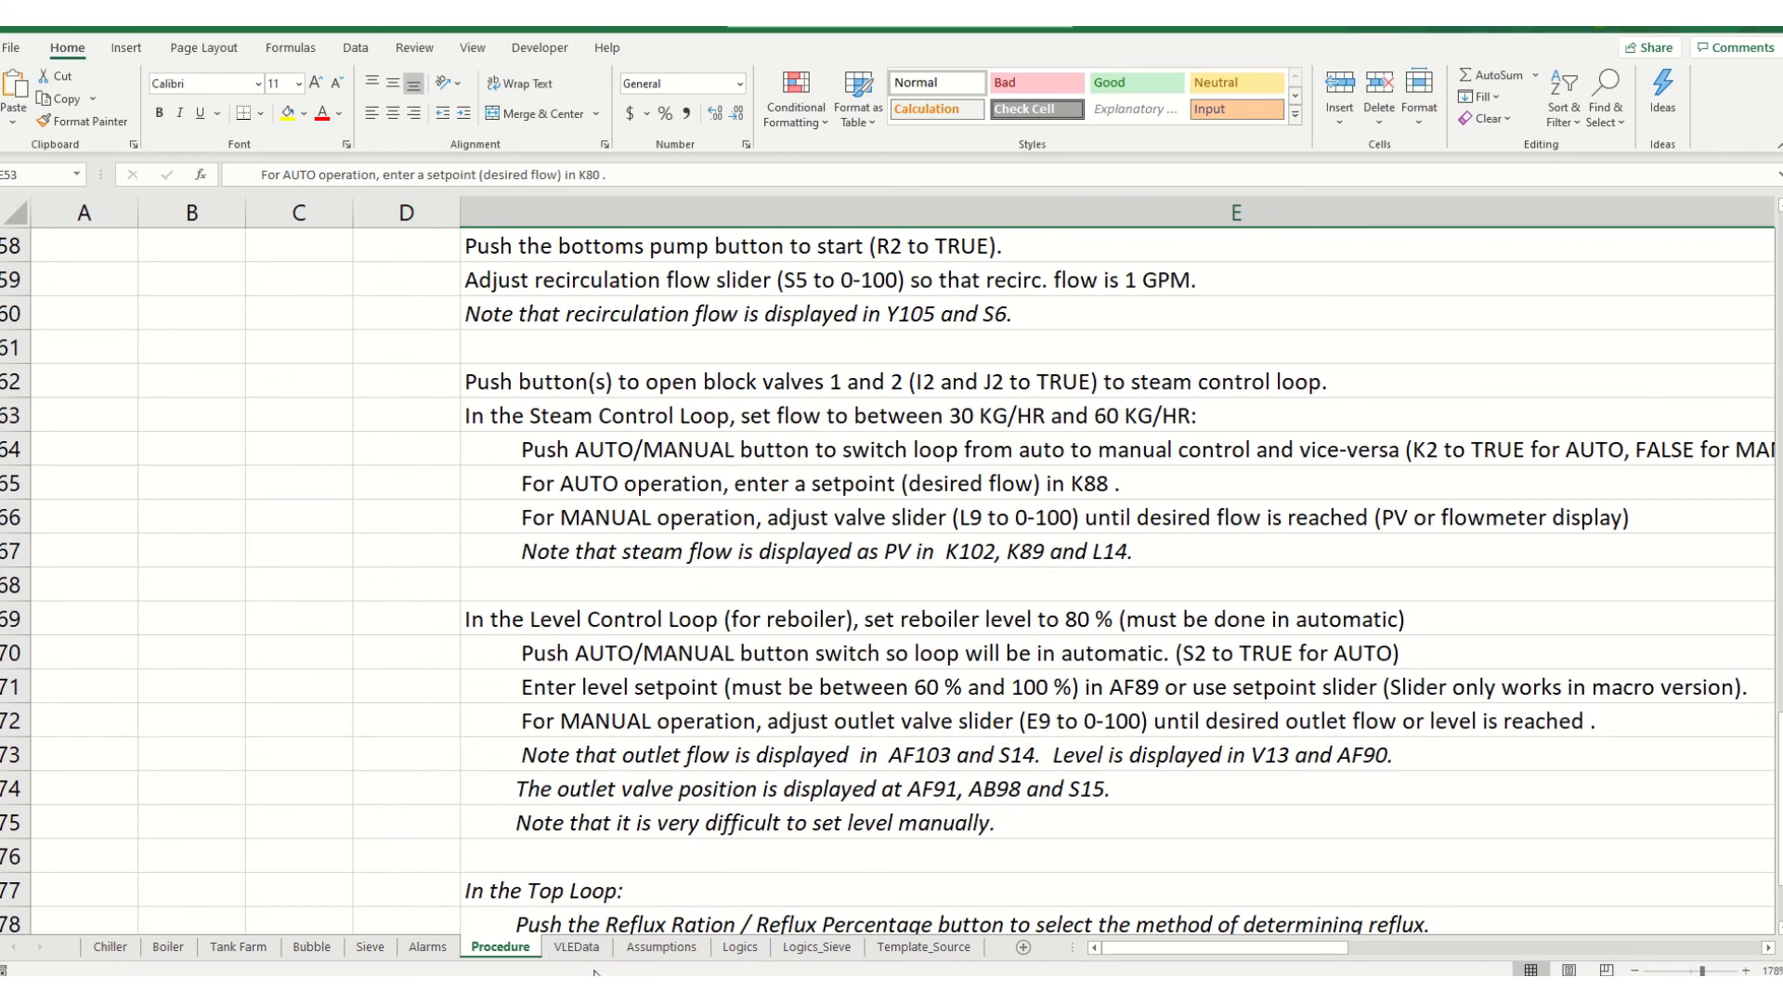
mouse_move(806, 56)
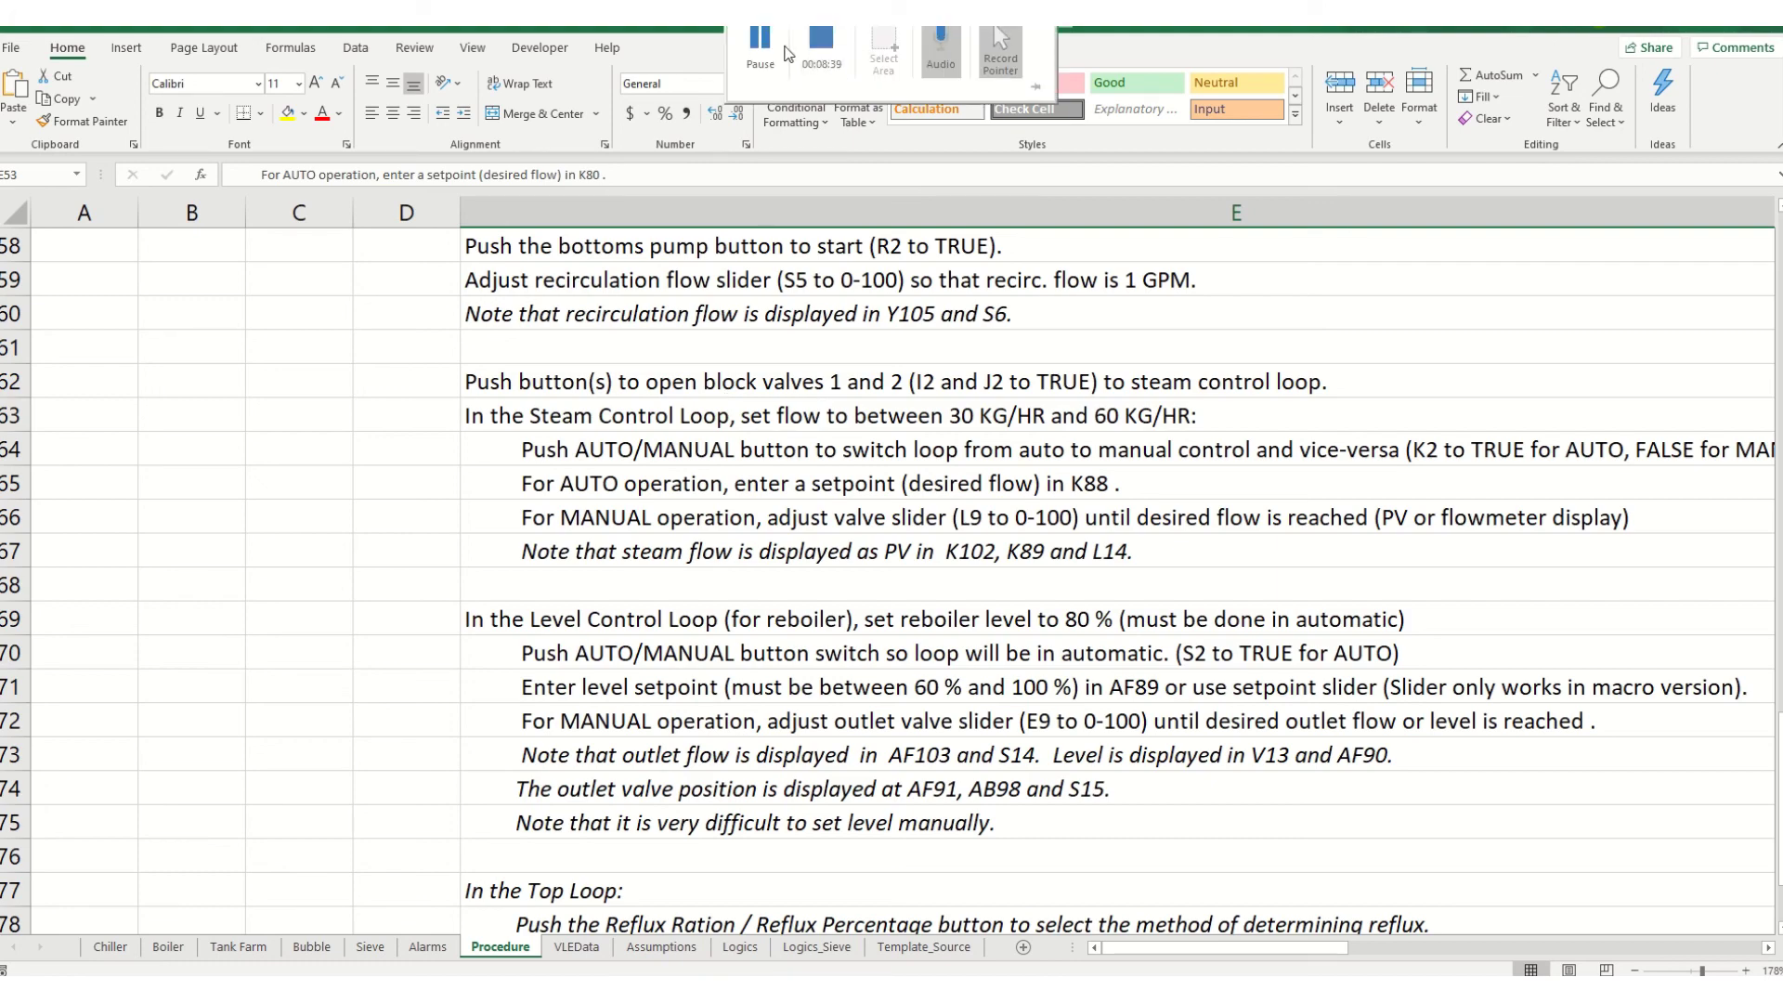